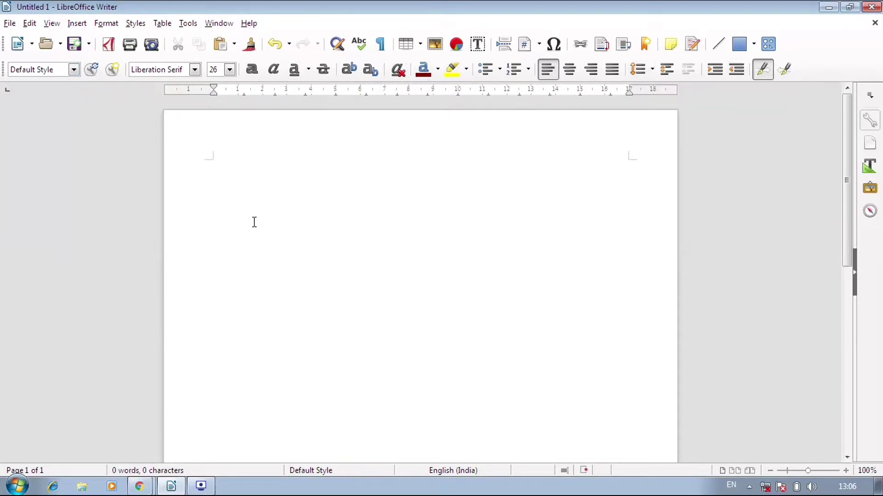
Hide the Standard toolbar and show it again.
{"action": "left_click", "coordinate": [52, 24]}
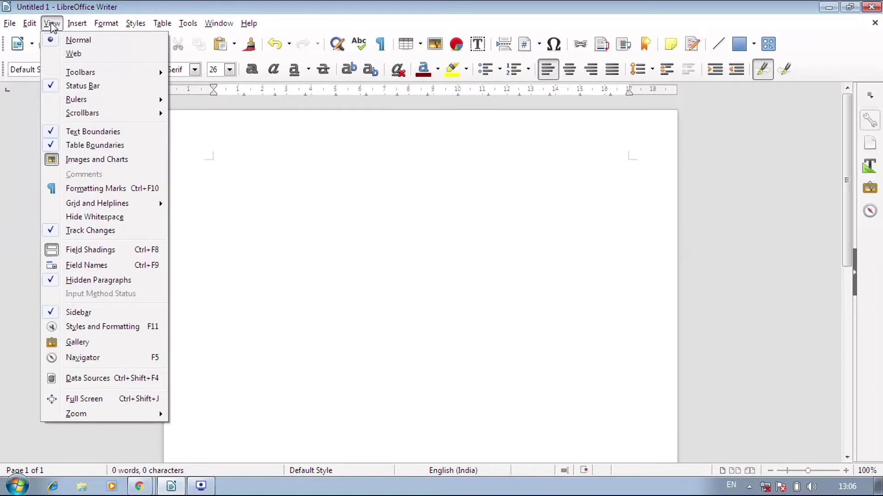
{"action": "mouse_move", "coordinate": [79, 76]}
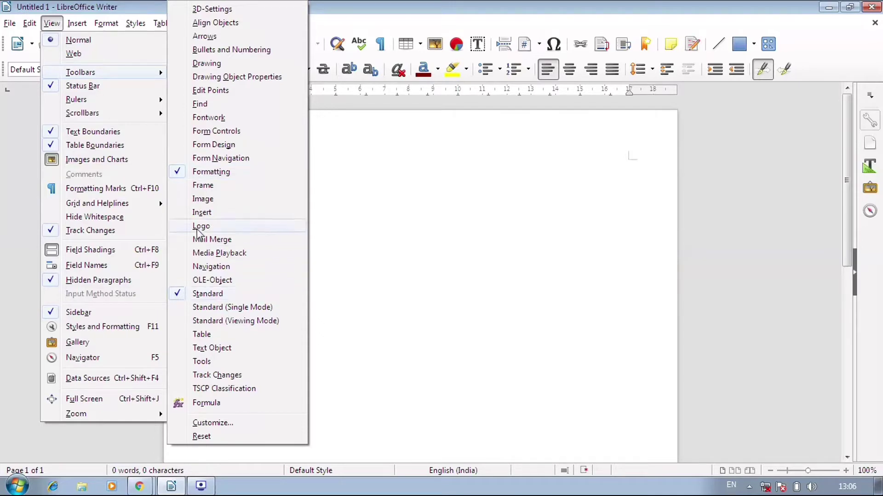
{"action": "key", "text": "Escape"}
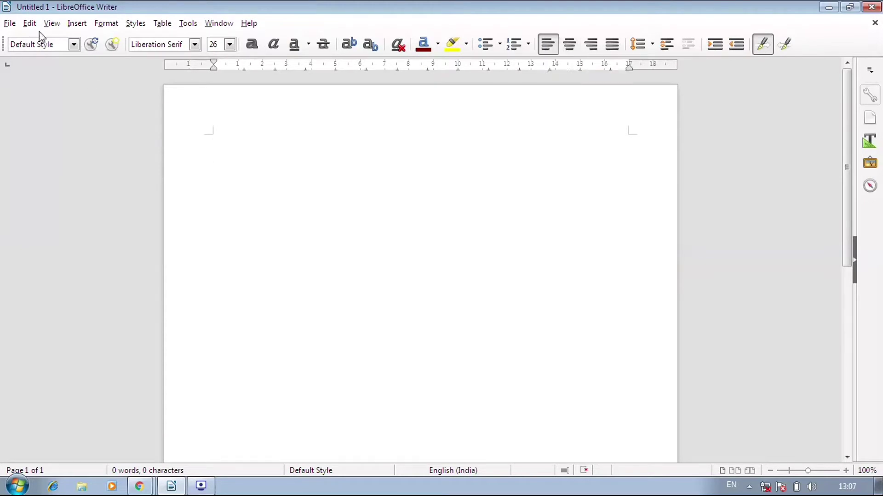
{"action": "left_click", "coordinate": [51, 24]}
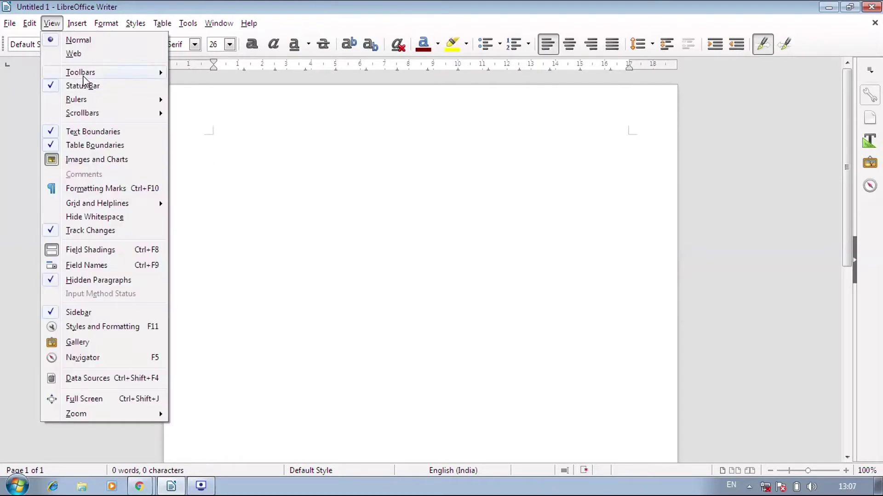
{"action": "left_click", "coordinate": [206, 298]}
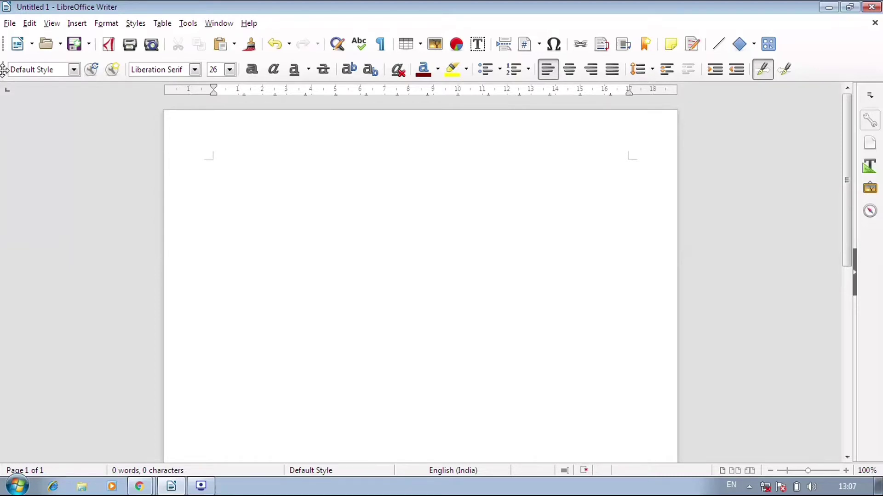
Undock the Formatting toolbar so it floats over the document, and dock it back below the Standard toolbar.
{"action": "left_click_drag", "start_coordinate": [4, 69], "coordinate": [20, 189]}
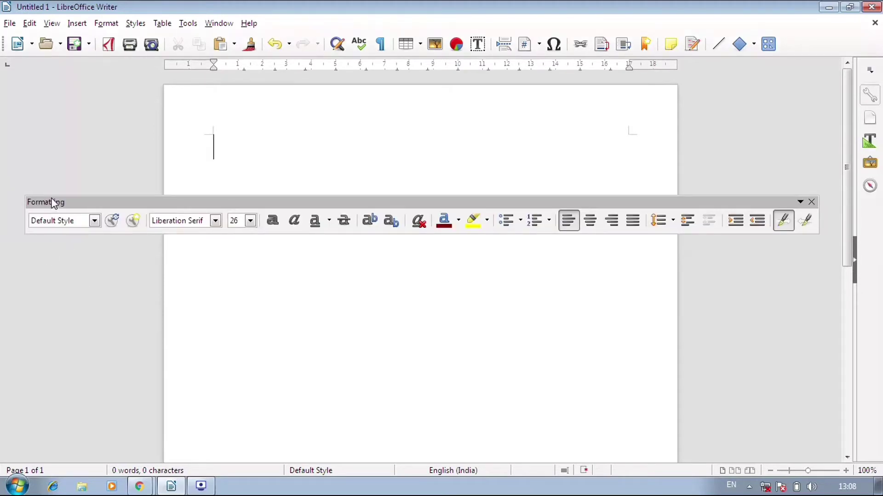
{"action": "left_click_drag", "start_coordinate": [56, 201], "coordinate": [28, 67]}
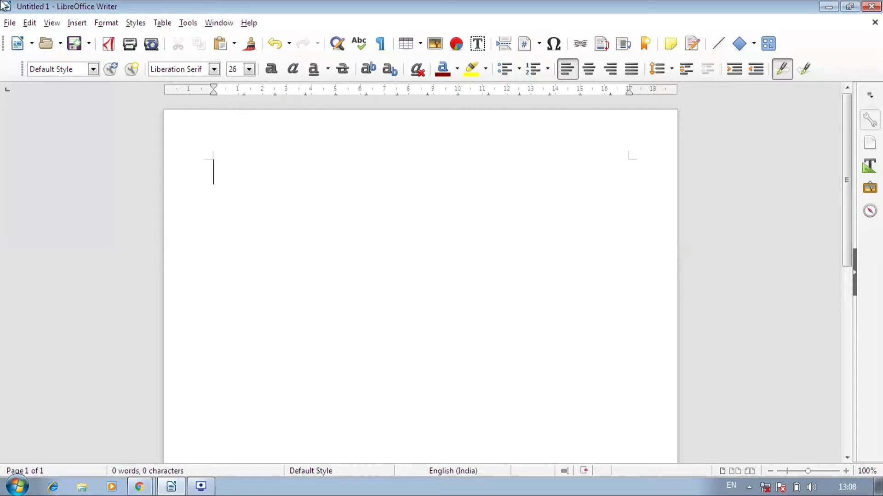
Look through the available font names on the Formatting toolbar without choosing another font.
{"action": "left_click", "coordinate": [214, 70]}
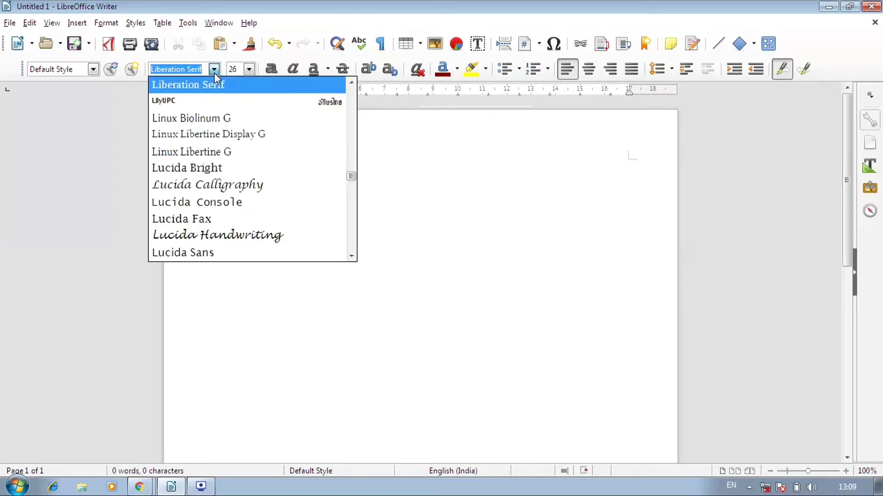
{"action": "scroll", "coordinate": [237, 166], "scroll_direction": "down", "scroll_amount": 3}
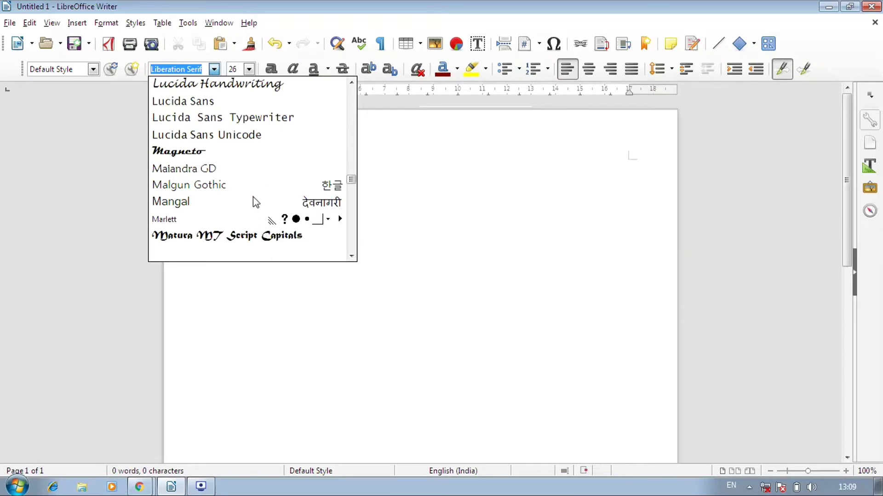
{"action": "left_click", "coordinate": [272, 87]}
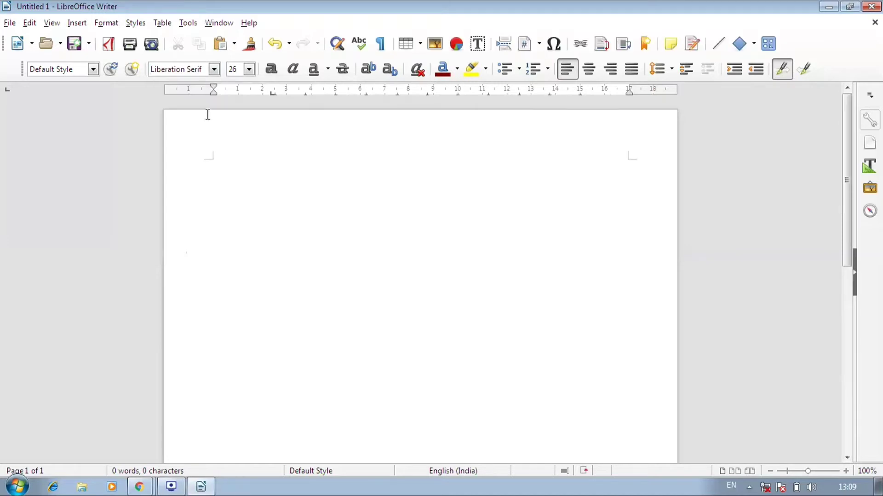
{"action": "left_click", "coordinate": [279, 187]}
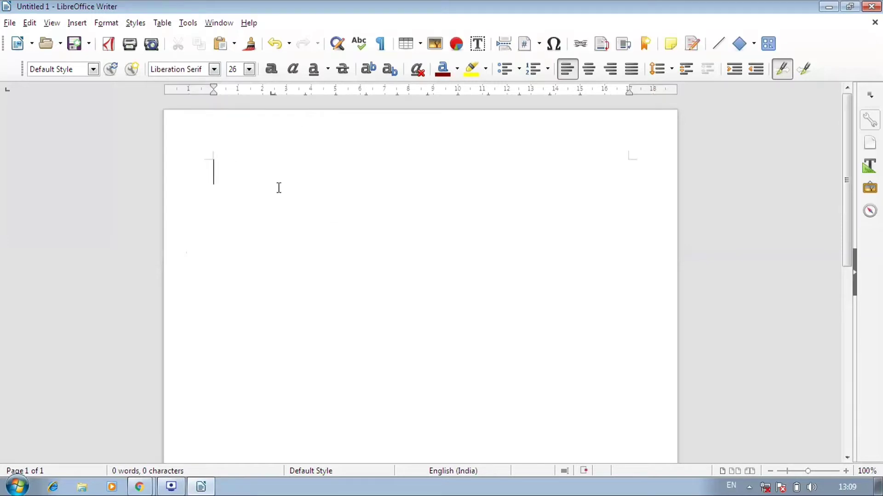
Look through the available font sizes up to 96 without choosing another size.
{"action": "left_click", "coordinate": [249, 70]}
{"action": "scroll", "coordinate": [246, 156], "scroll_direction": "up", "scroll_amount": 2}
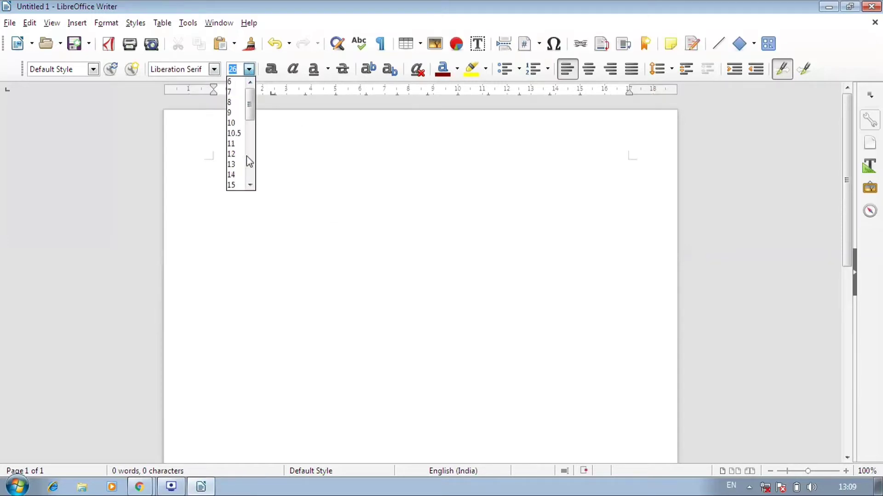
{"action": "scroll", "coordinate": [247, 152], "scroll_direction": "down", "scroll_amount": 4}
{"action": "scroll", "coordinate": [248, 151], "scroll_direction": "down", "scroll_amount": 4}
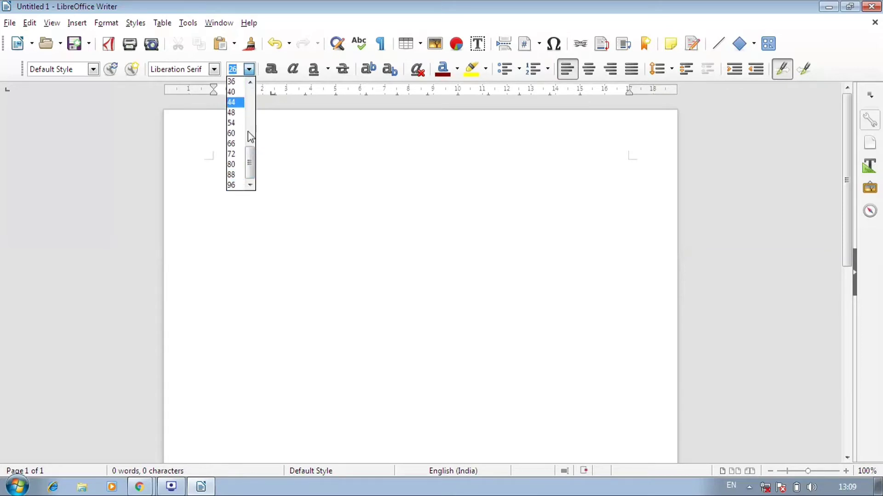
{"action": "left_click_drag", "start_coordinate": [247, 150], "coordinate": [250, 181]}
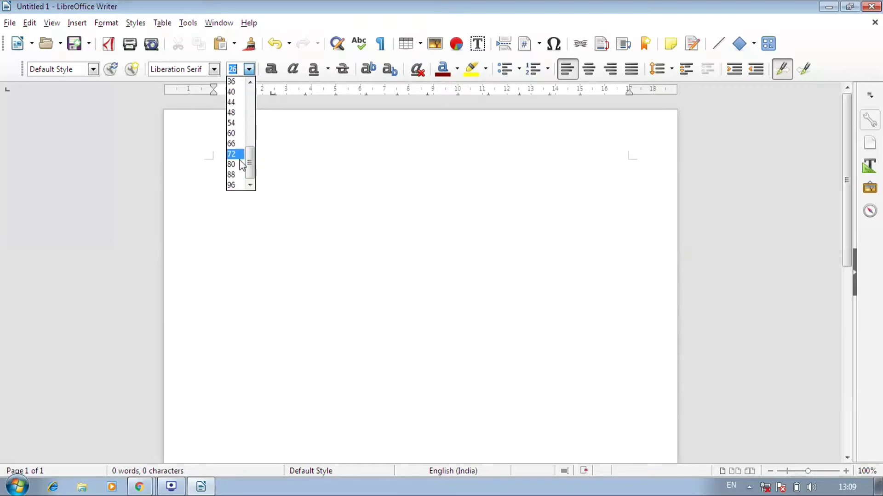
{"action": "left_click", "coordinate": [263, 134]}
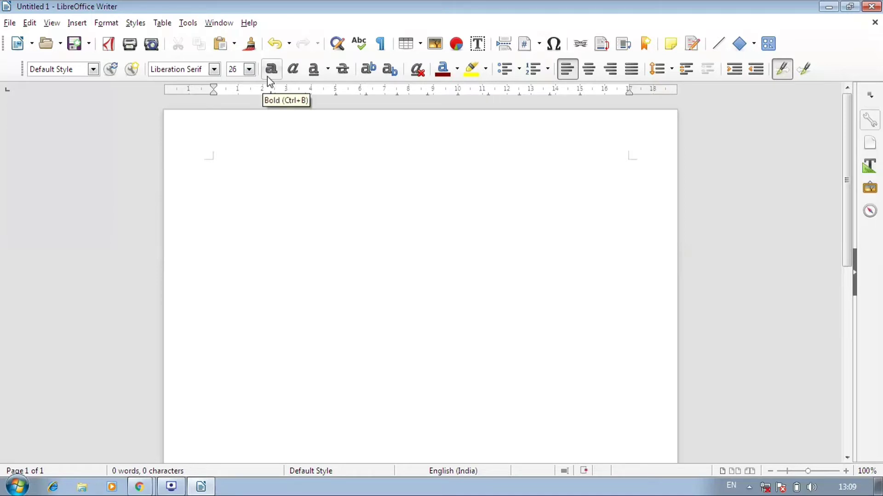
Enter the word "computer" on the first line of the blank page.
{"action": "left_click", "coordinate": [362, 188]}
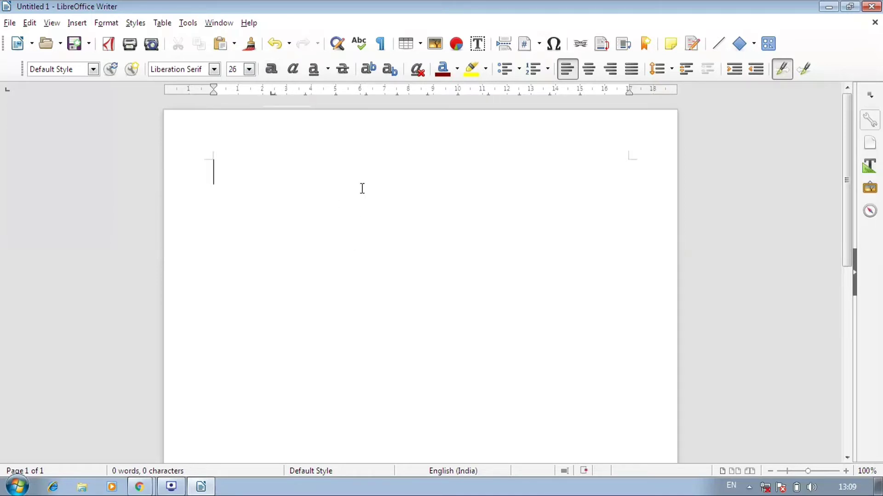
{"action": "type", "text": "computer"}
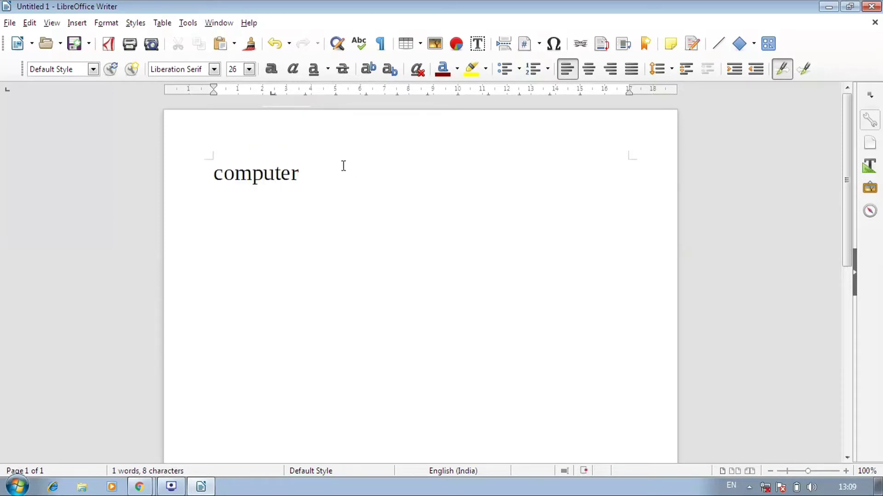
Make the word "computer" bold and turn its bold formatting off again.
{"action": "left_click_drag", "start_coordinate": [343, 165], "coordinate": [211, 173]}
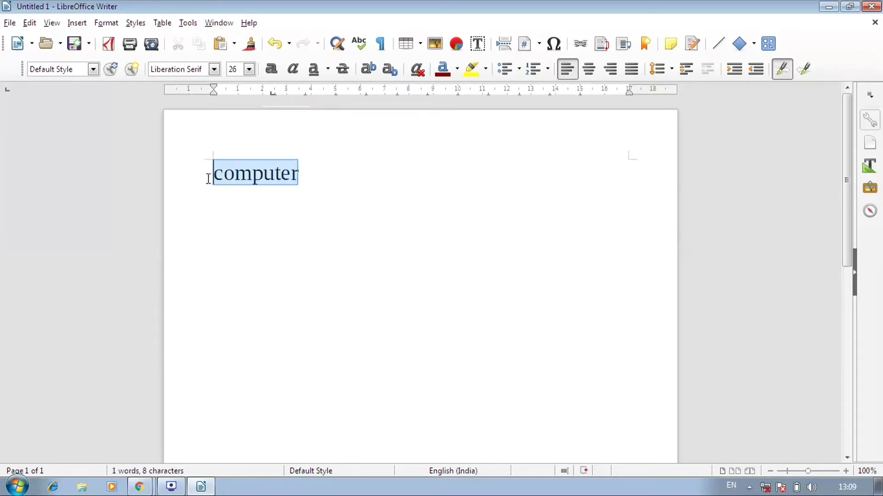
{"action": "left_click", "coordinate": [272, 70]}
{"action": "left_click", "coordinate": [317, 171]}
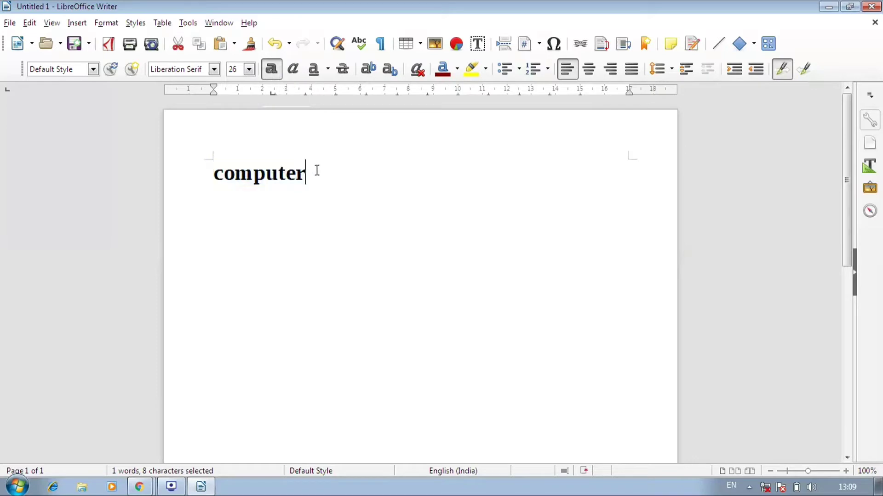
{"action": "left_click_drag", "start_coordinate": [316, 178], "coordinate": [148, 177]}
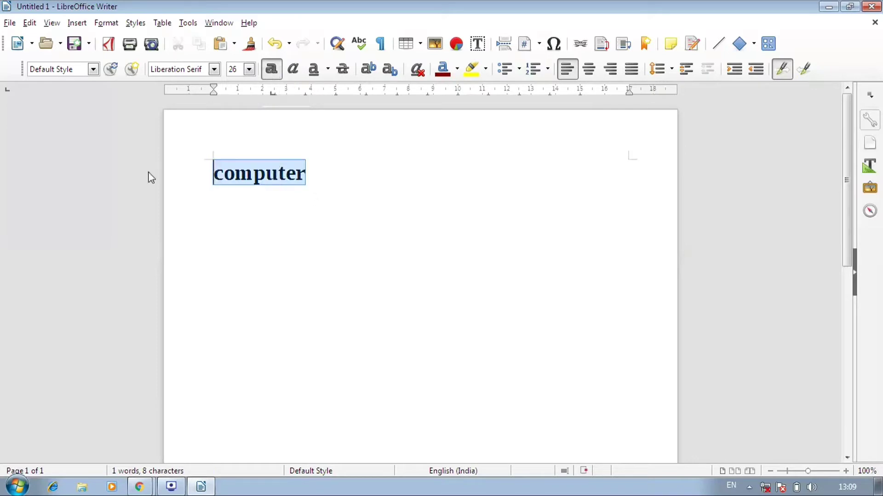
{"action": "left_click", "coordinate": [272, 70]}
{"action": "left_click", "coordinate": [325, 166]}
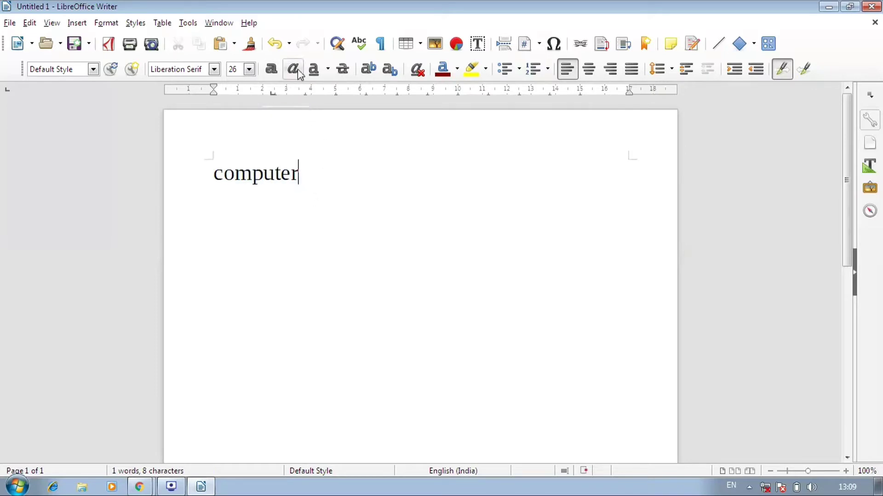
Make the word "computer" italic and turn its italic formatting off again.
{"action": "left_click_drag", "start_coordinate": [316, 175], "coordinate": [201, 172]}
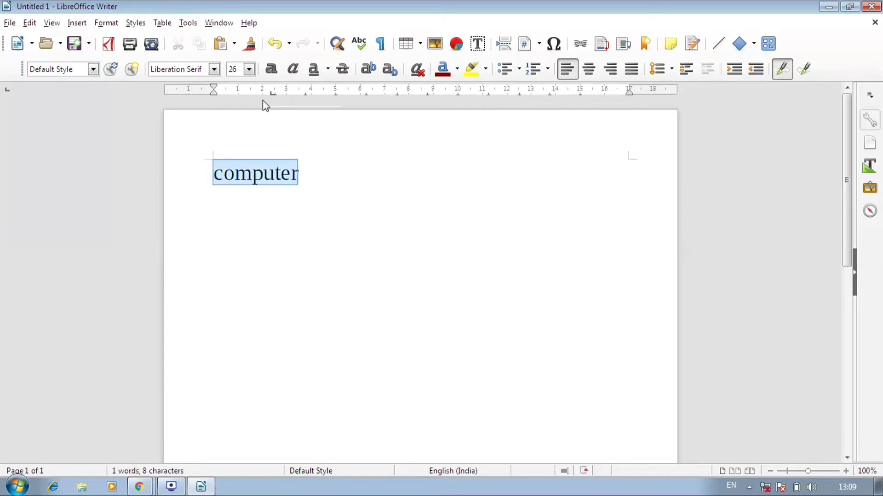
{"action": "left_click", "coordinate": [295, 69]}
{"action": "left_click", "coordinate": [334, 182]}
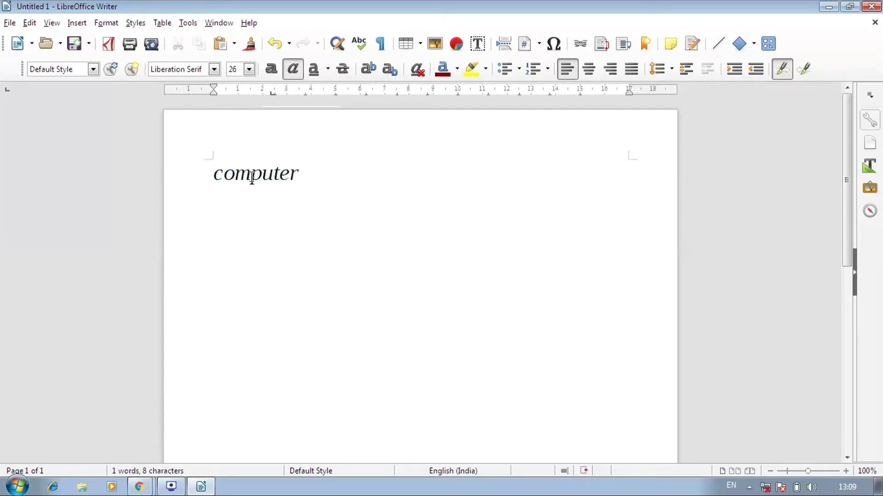
{"action": "left_click_drag", "start_coordinate": [313, 174], "coordinate": [214, 172]}
{"action": "left_click", "coordinate": [293, 70]}
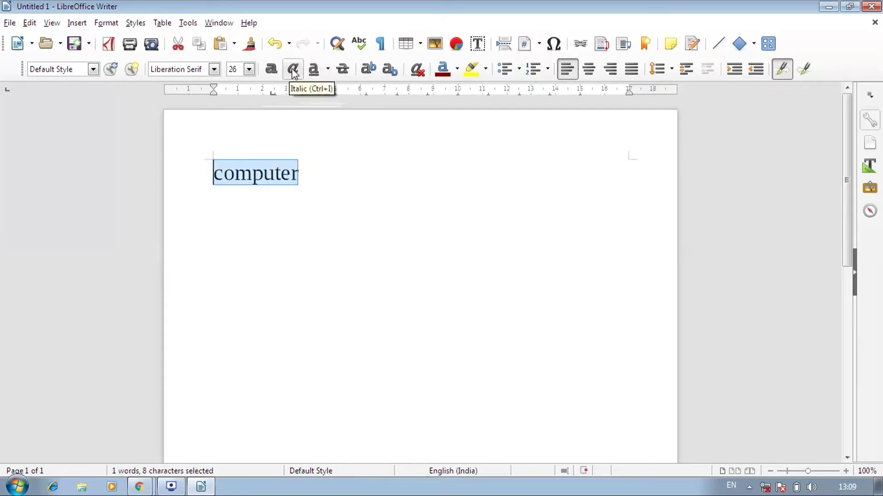
Underline the word "computer" with a single line and view the available underline styles.
{"action": "left_click", "coordinate": [313, 70]}
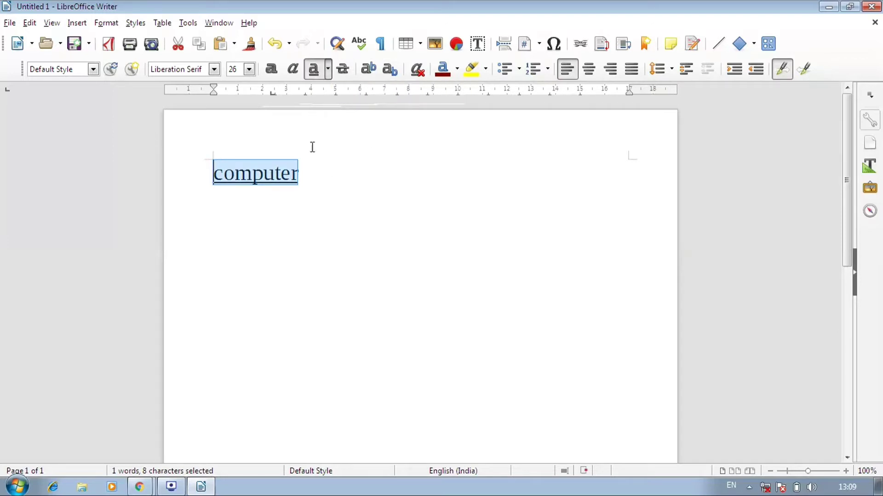
{"action": "left_click", "coordinate": [327, 184]}
{"action": "left_click_drag", "start_coordinate": [329, 179], "coordinate": [213, 177]}
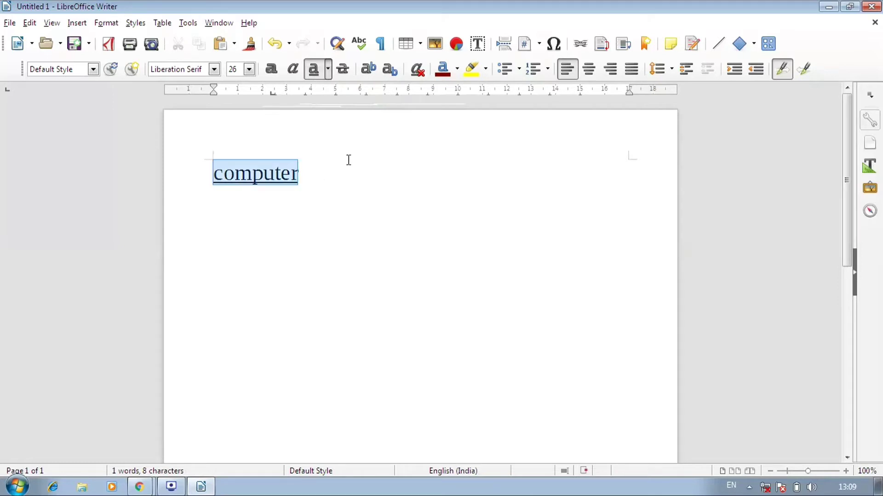
{"action": "left_click", "coordinate": [328, 72]}
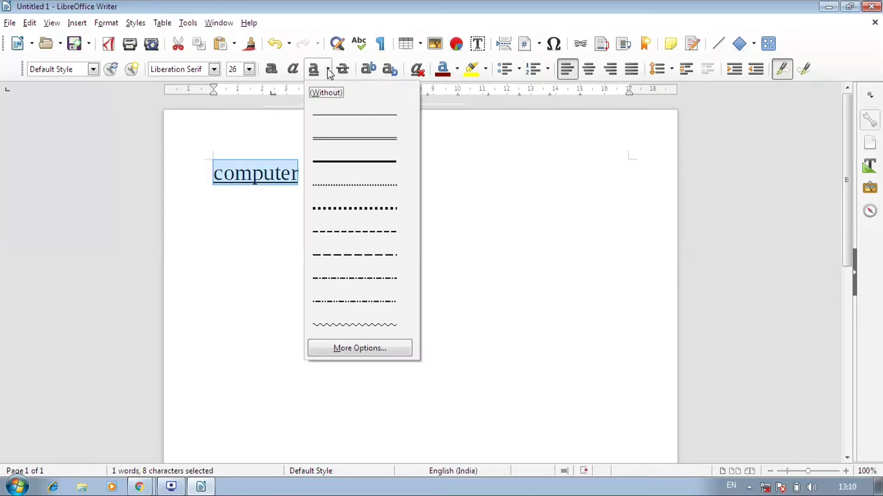
{"action": "left_click", "coordinate": [268, 205]}
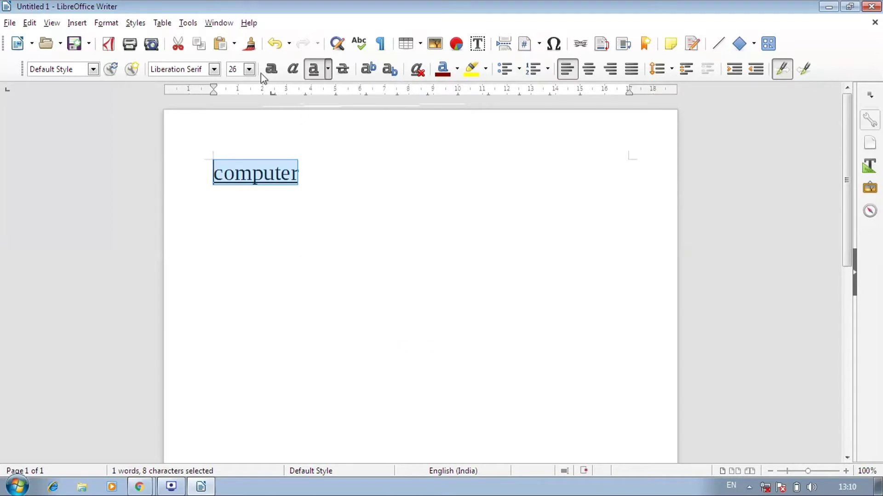
Set the font size of the word "computer" to 40.
{"action": "left_click", "coordinate": [249, 70]}
{"action": "left_click", "coordinate": [233, 177]}
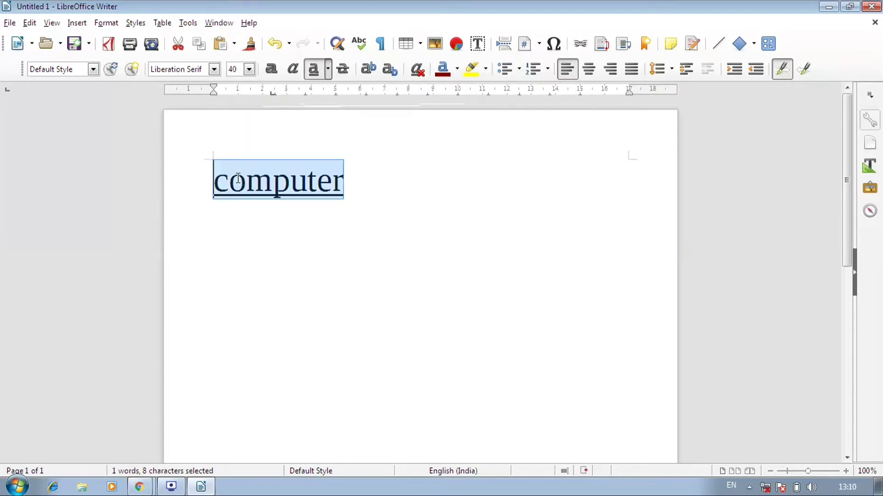
{"action": "left_click", "coordinate": [361, 196]}
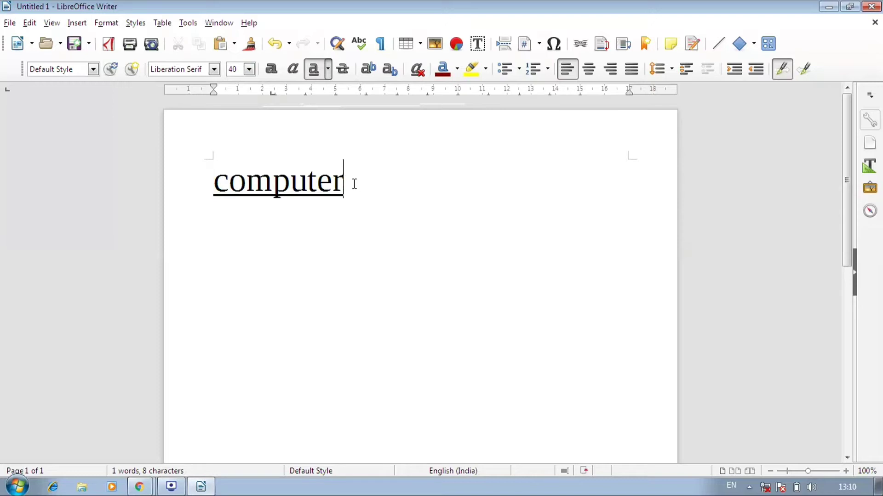
Remove the single underline from the word "computer" and give it a double underline.
{"action": "left_click_drag", "start_coordinate": [355, 185], "coordinate": [205, 193]}
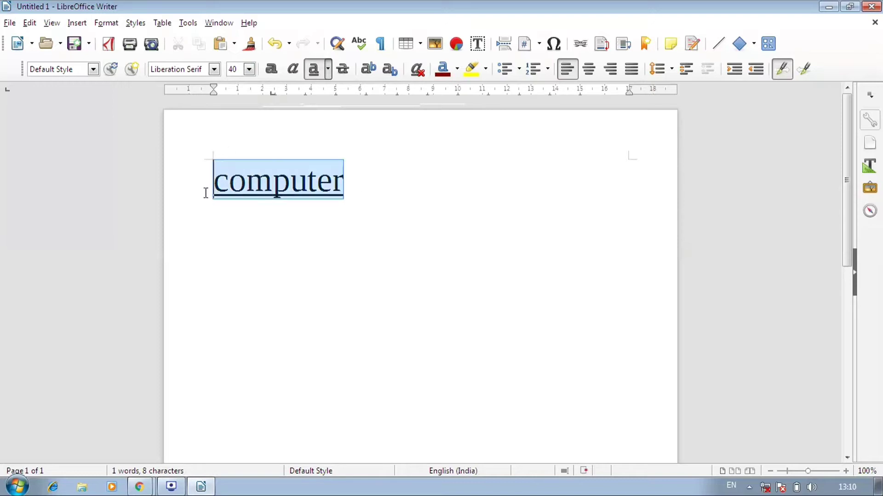
{"action": "left_click", "coordinate": [328, 69]}
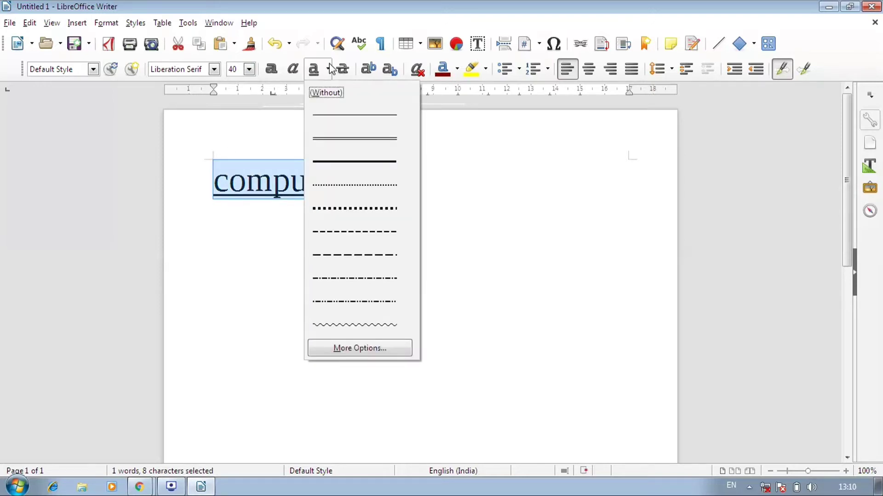
{"action": "left_click", "coordinate": [327, 91]}
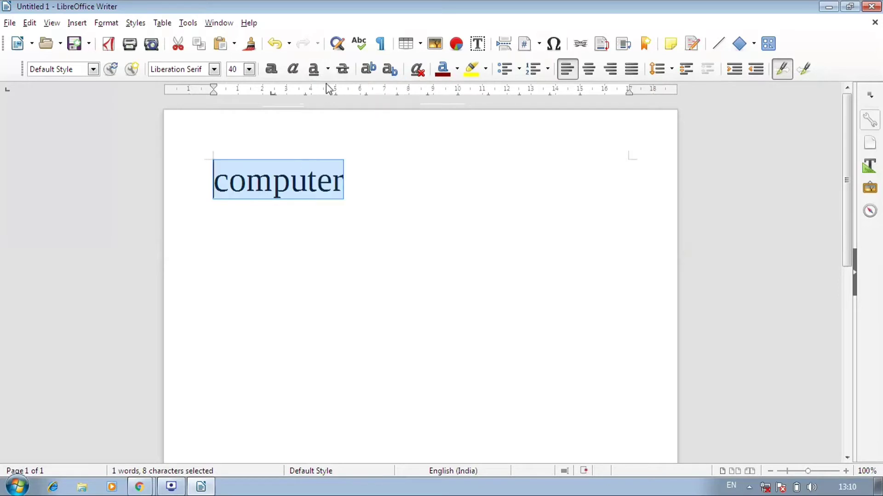
{"action": "left_click", "coordinate": [328, 69]}
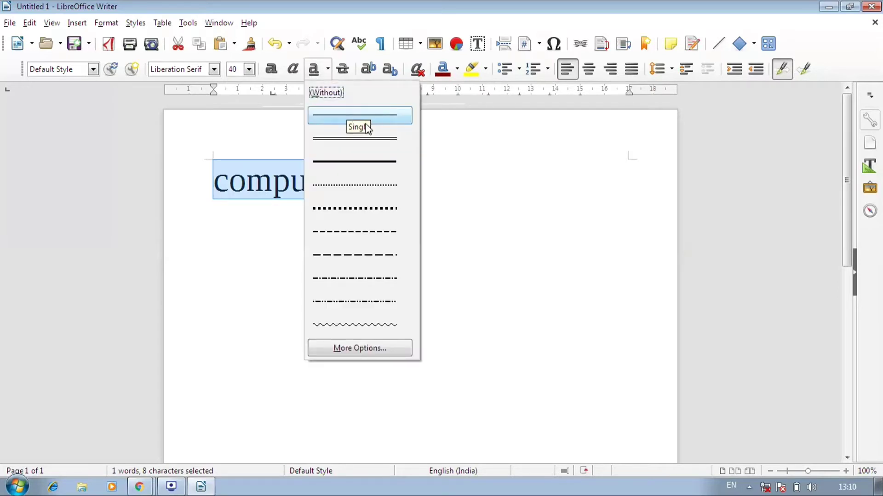
{"action": "left_click", "coordinate": [359, 138]}
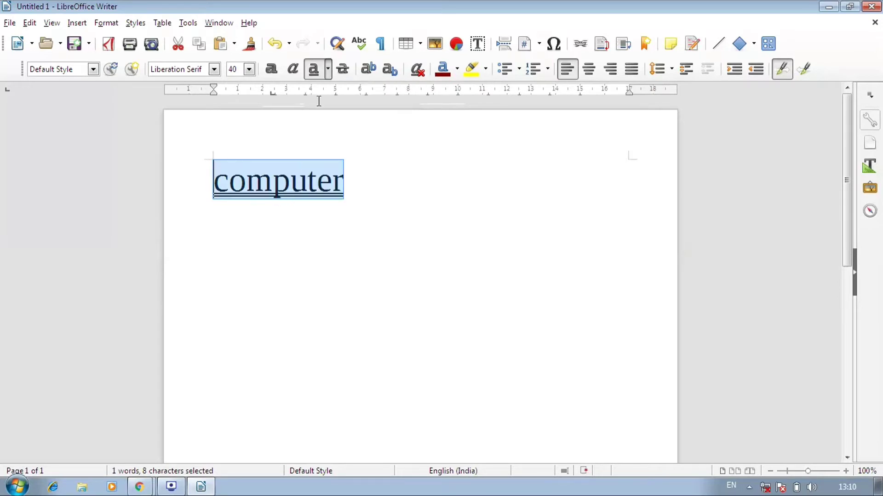
Give the word "computer" a dotted underline, and in its font effects try orange before choosing violet as the font color.
{"action": "left_click", "coordinate": [328, 71]}
{"action": "left_click", "coordinate": [361, 177]}
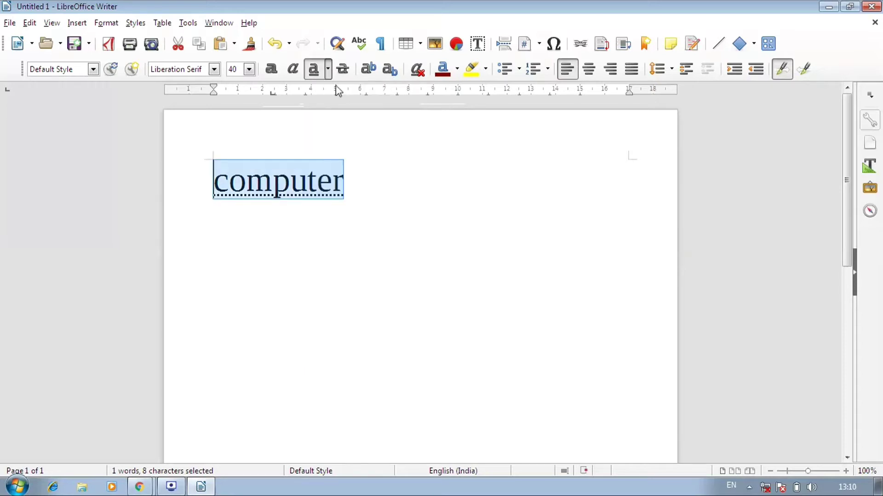
{"action": "left_click", "coordinate": [328, 70]}
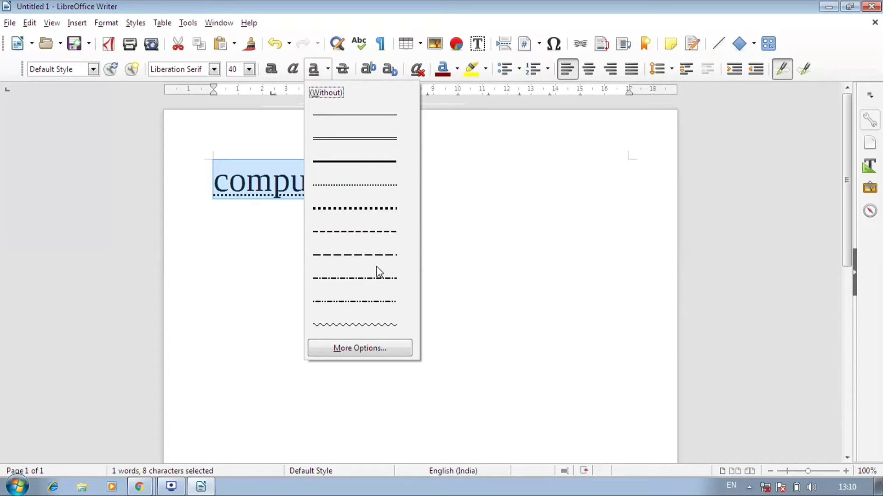
{"action": "left_click", "coordinate": [363, 349]}
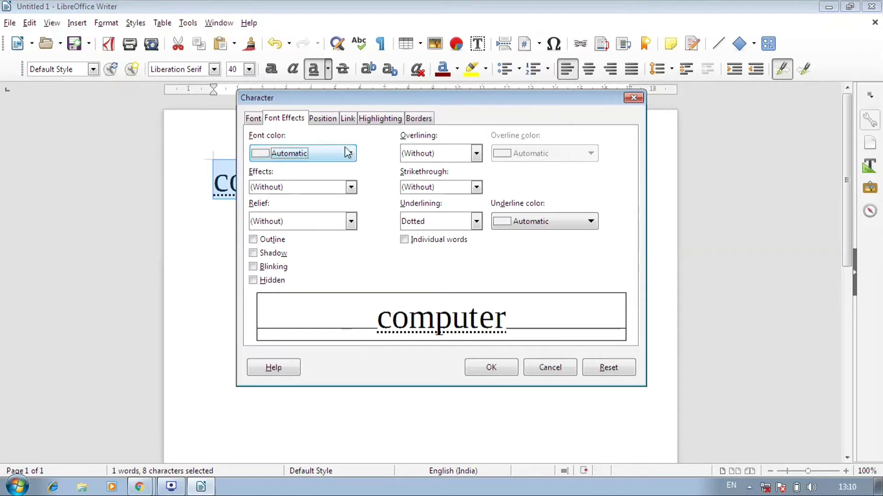
{"action": "left_click", "coordinate": [300, 154]}
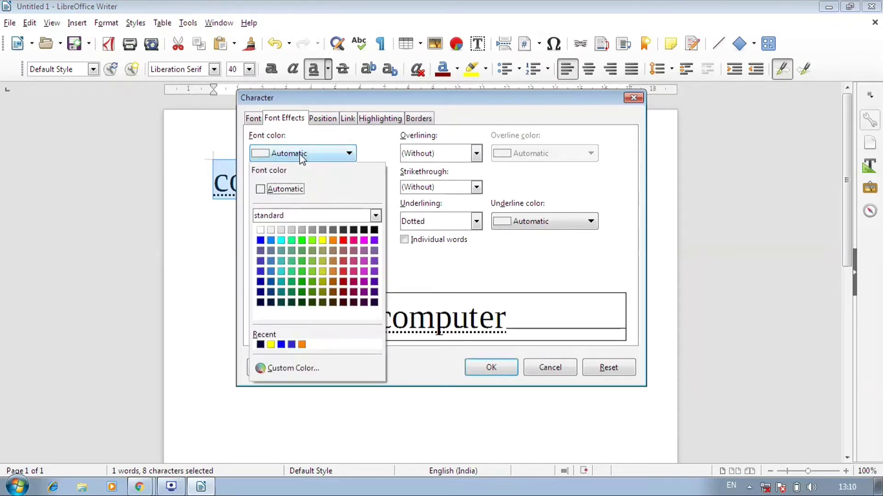
{"action": "left_click", "coordinate": [334, 240]}
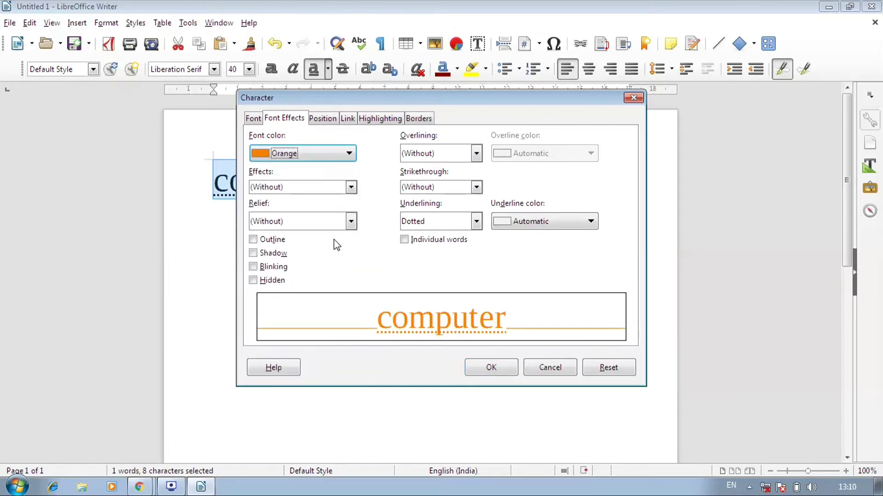
{"action": "left_click", "coordinate": [311, 158]}
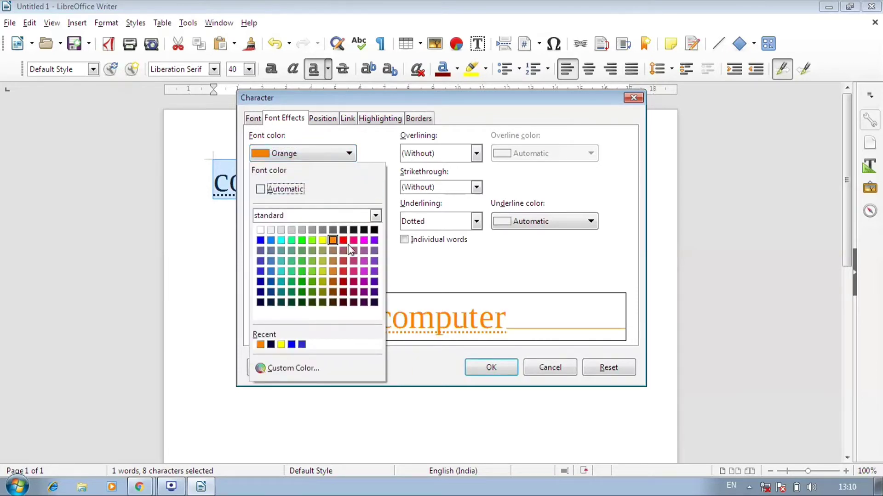
{"action": "left_click", "coordinate": [375, 240]}
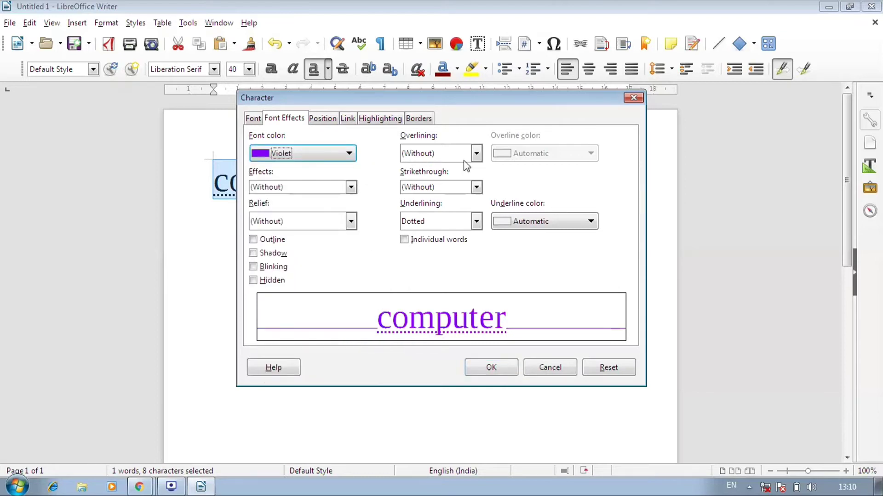
Add a double overline to the word "computer" and apply the font effects.
{"action": "left_click", "coordinate": [475, 154]}
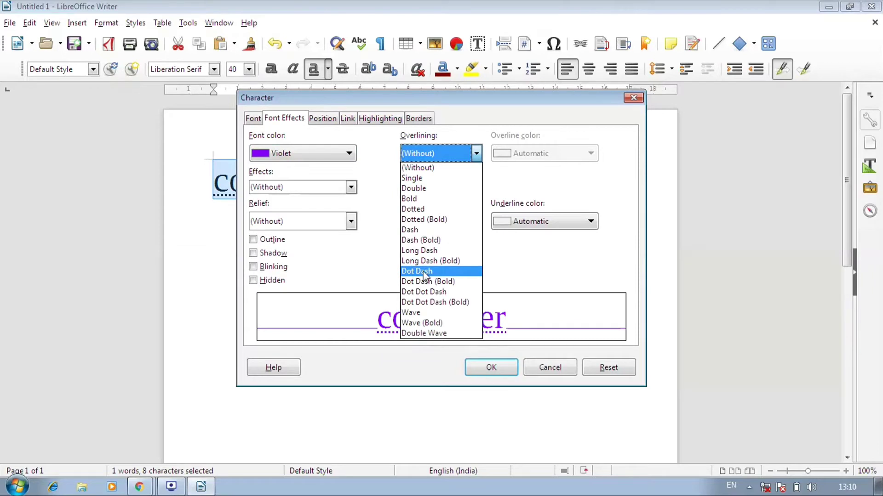
{"action": "left_click", "coordinate": [442, 189]}
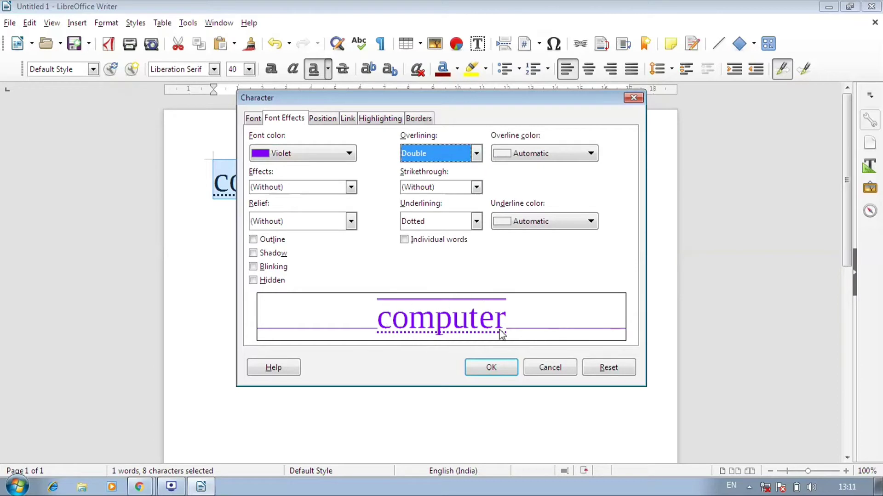
{"action": "left_click", "coordinate": [491, 367]}
{"action": "left_click", "coordinate": [177, 187]}
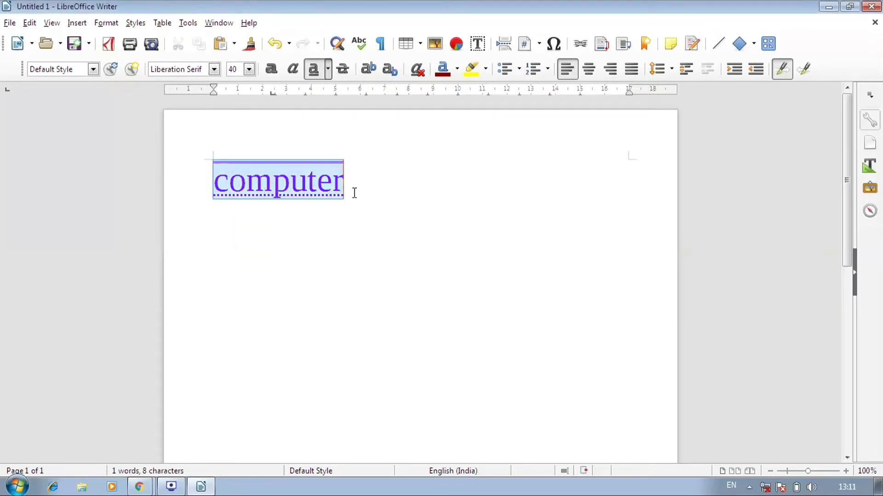
Reopen the font effects for the whole word "computer" and set its overlining to (Without).
{"action": "key", "text": "ctrl+a"}
{"action": "left_click", "coordinate": [327, 69]}
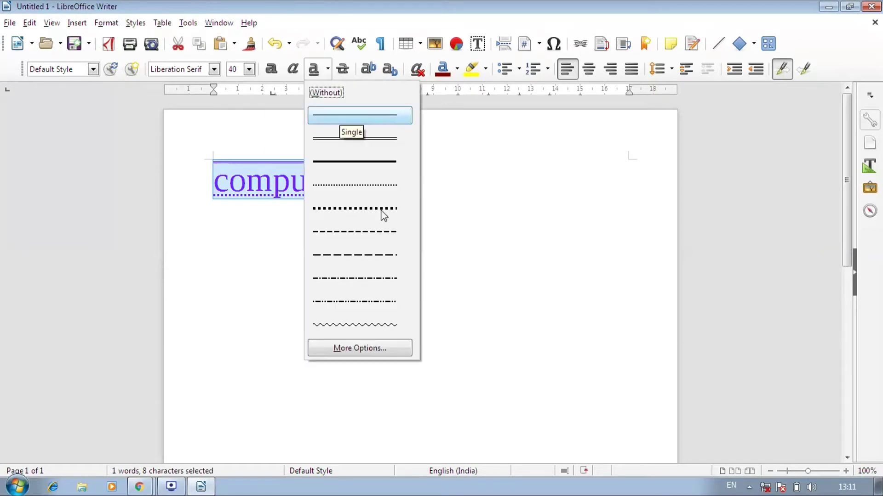
{"action": "left_click", "coordinate": [368, 348]}
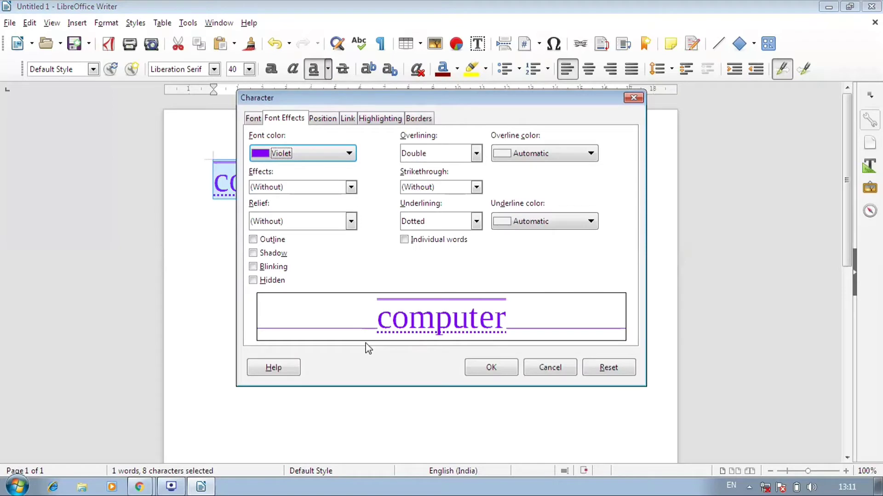
{"action": "left_click", "coordinate": [476, 153]}
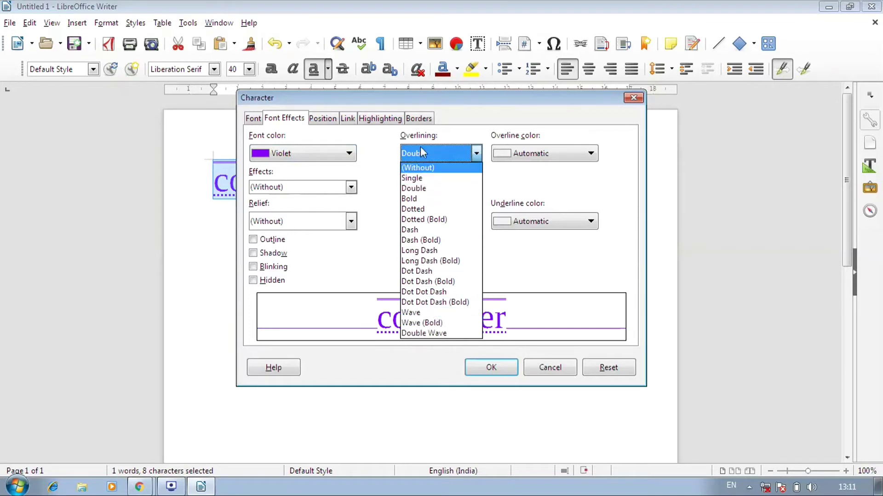
{"action": "left_click", "coordinate": [425, 168]}
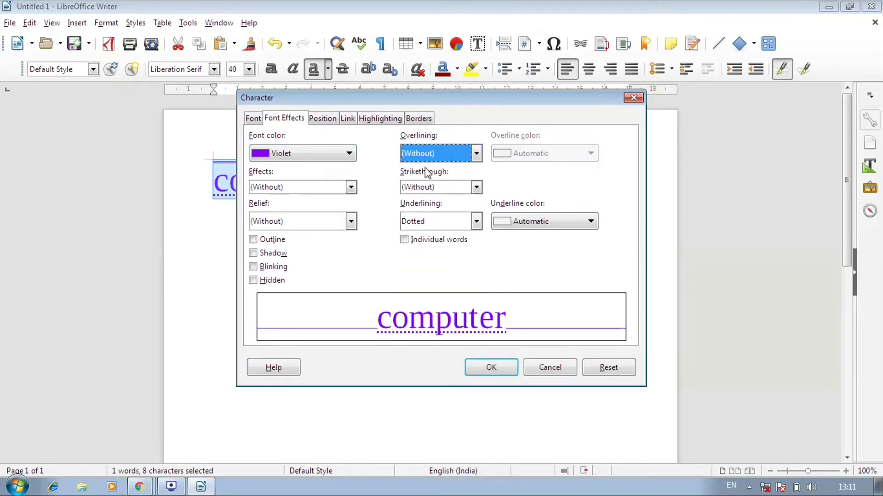
Try a double overline in yellow on the word "computer" and remove the overline again.
{"action": "left_click", "coordinate": [435, 152]}
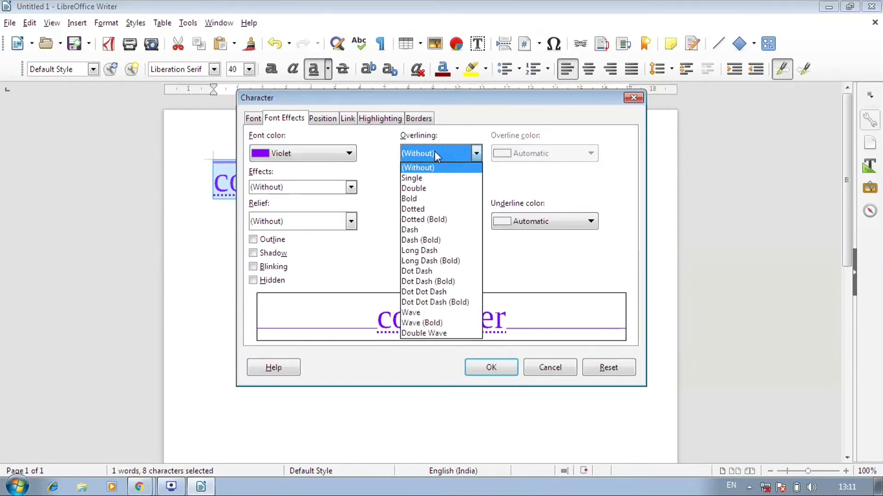
{"action": "left_click", "coordinate": [428, 189]}
{"action": "left_click", "coordinate": [532, 154]}
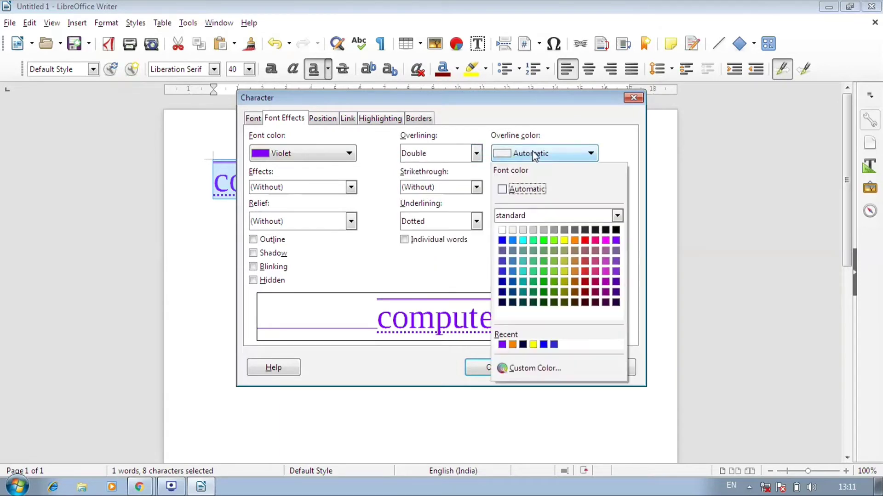
{"action": "left_click", "coordinate": [563, 241]}
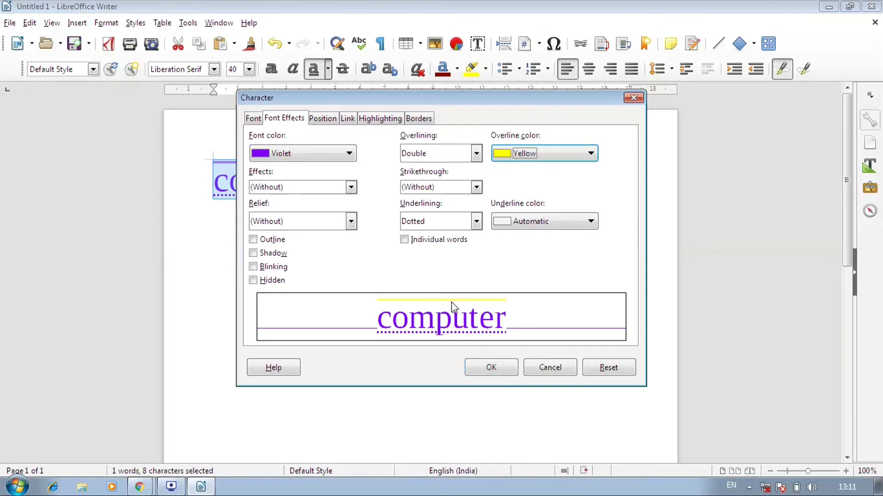
{"action": "left_click", "coordinate": [463, 158]}
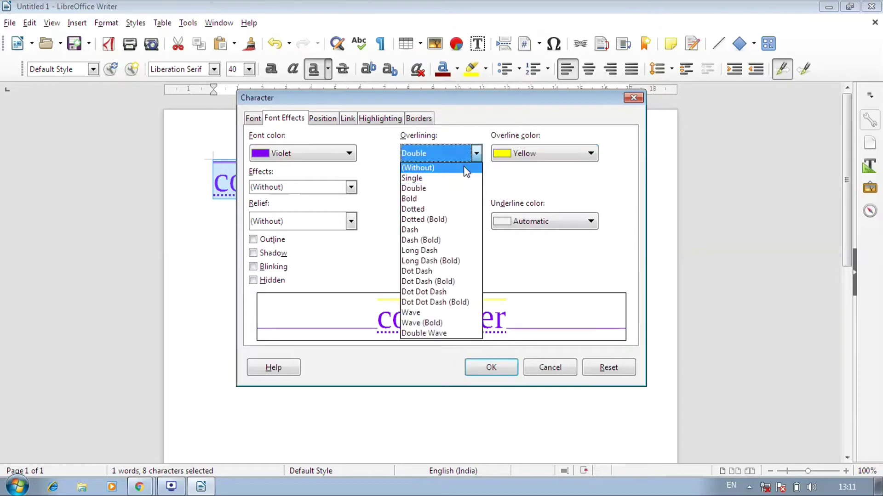
{"action": "left_click", "coordinate": [466, 170]}
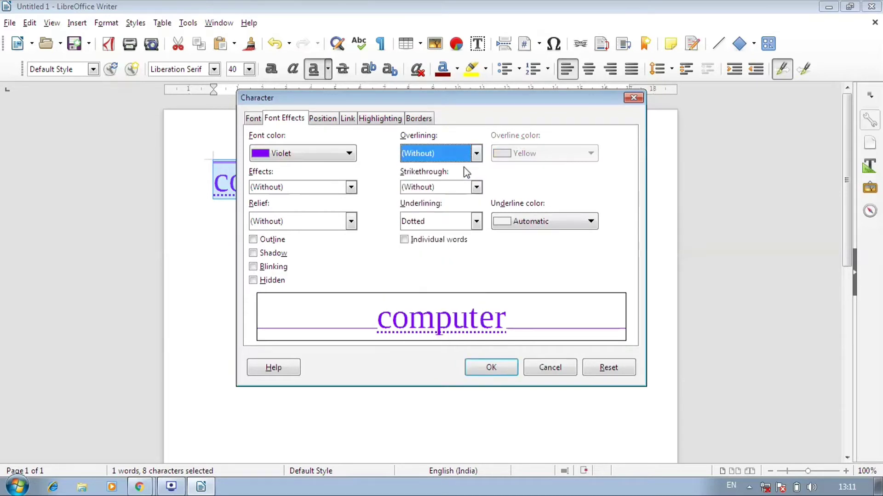
Move the Character dialog aside and try the Capitals and Lowercase effects before choosing the Title effect for the word.
{"action": "left_click_drag", "start_coordinate": [450, 100], "coordinate": [509, 102]}
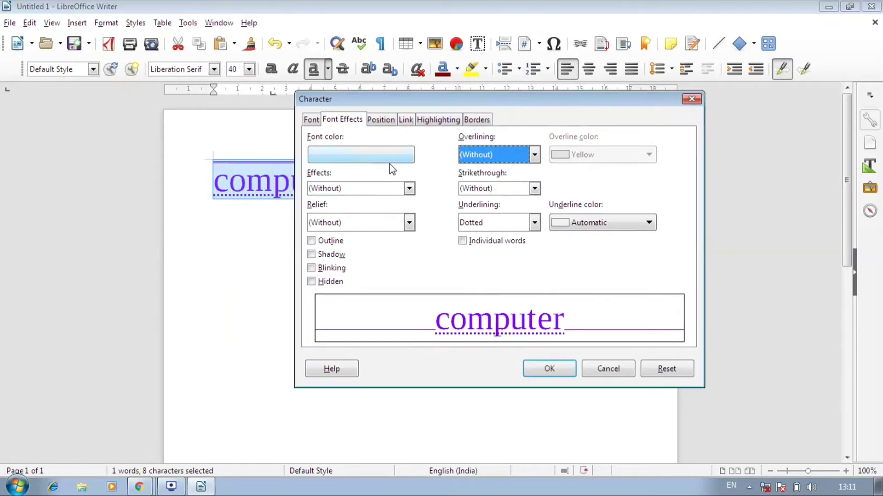
{"action": "left_click", "coordinate": [373, 189]}
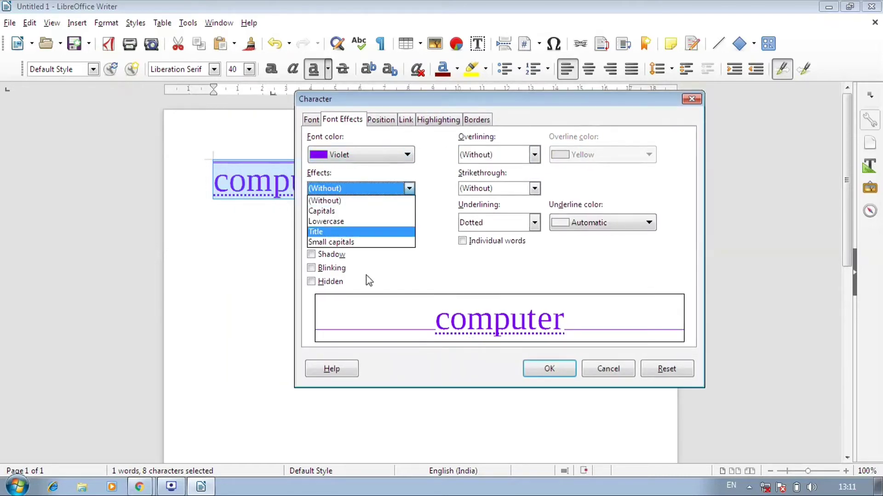
{"action": "left_click", "coordinate": [337, 210]}
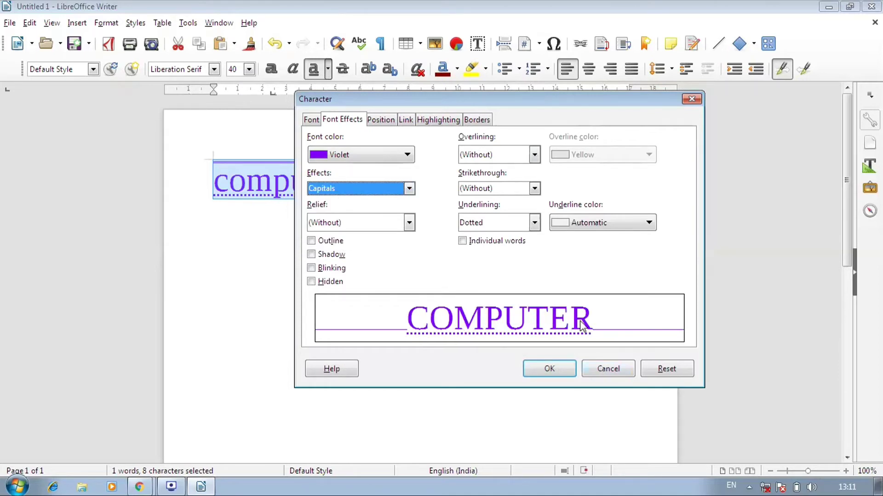
{"action": "left_click", "coordinate": [386, 192]}
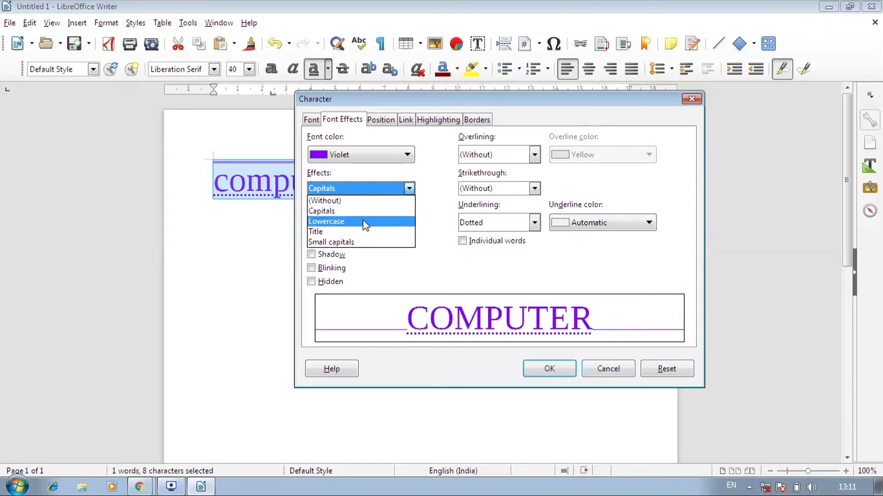
{"action": "left_click", "coordinate": [363, 221]}
{"action": "left_click", "coordinate": [377, 196]}
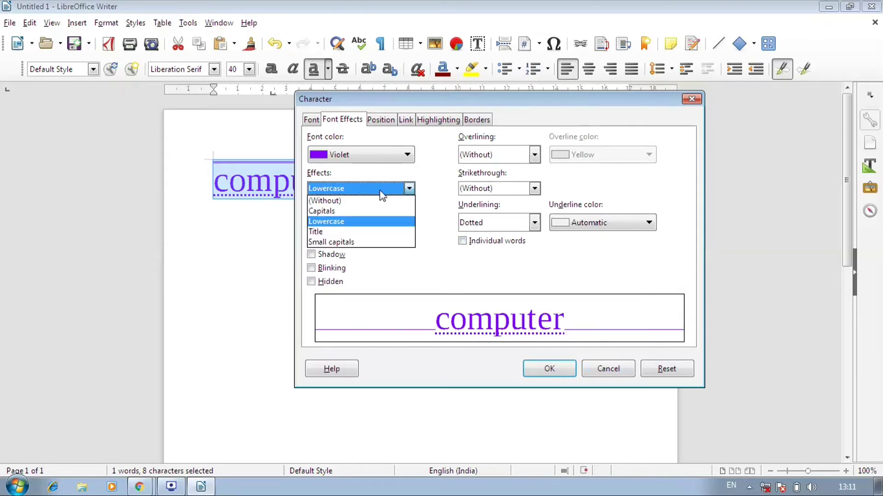
{"action": "left_click", "coordinate": [349, 230]}
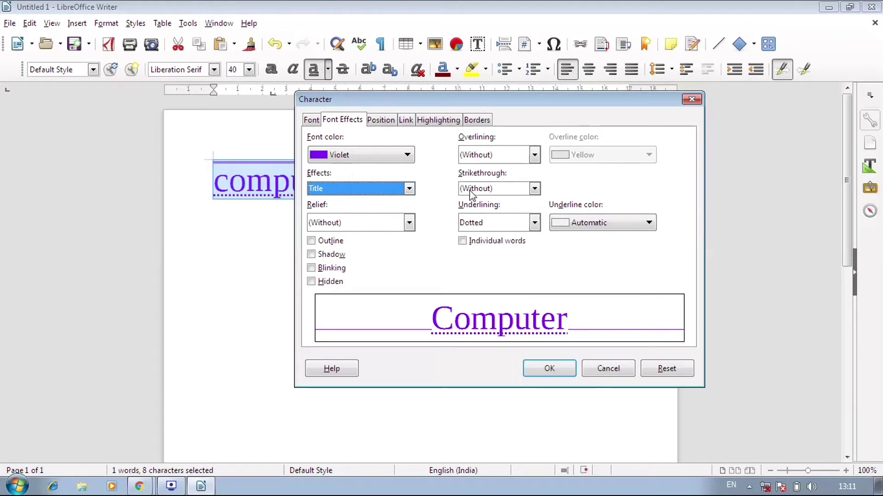
{"action": "left_click", "coordinate": [375, 160]}
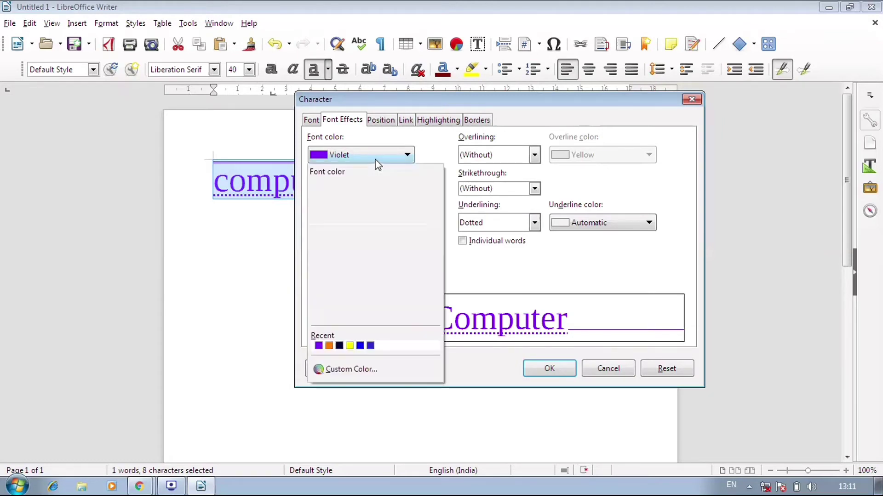
{"action": "left_click", "coordinate": [442, 149]}
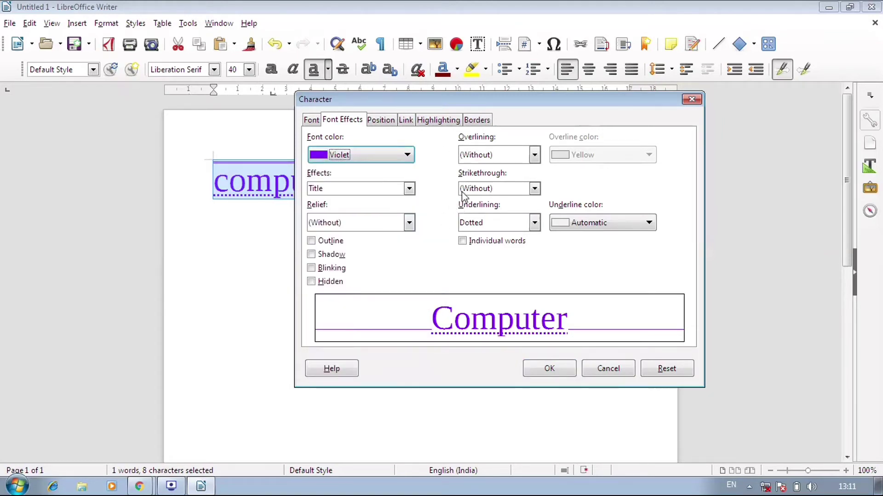
Try the Single, Double and Bold strikethrough styles on the word, ending with the With / style.
{"action": "left_click", "coordinate": [490, 189]}
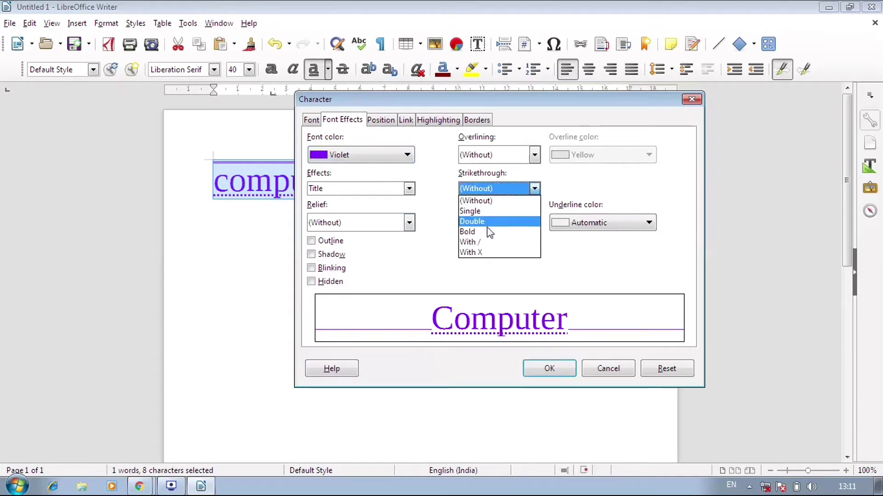
{"action": "left_click", "coordinate": [483, 211]}
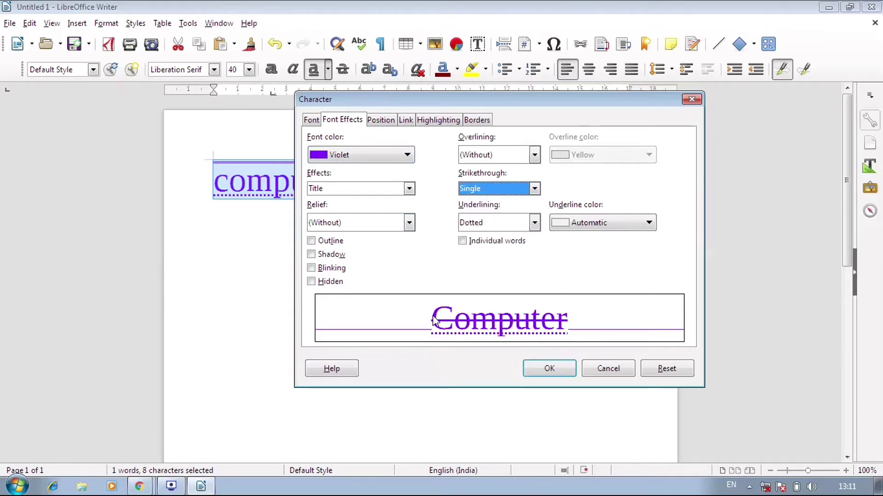
{"action": "left_click", "coordinate": [521, 189]}
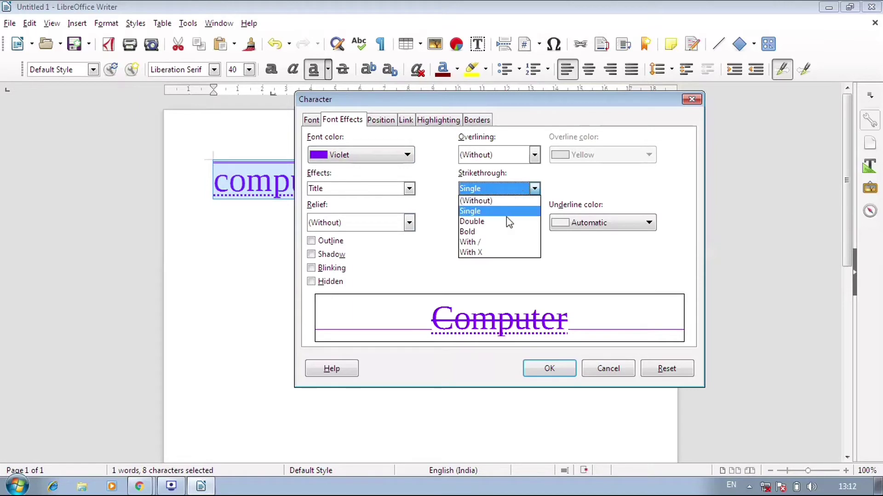
{"action": "left_click", "coordinate": [506, 216]}
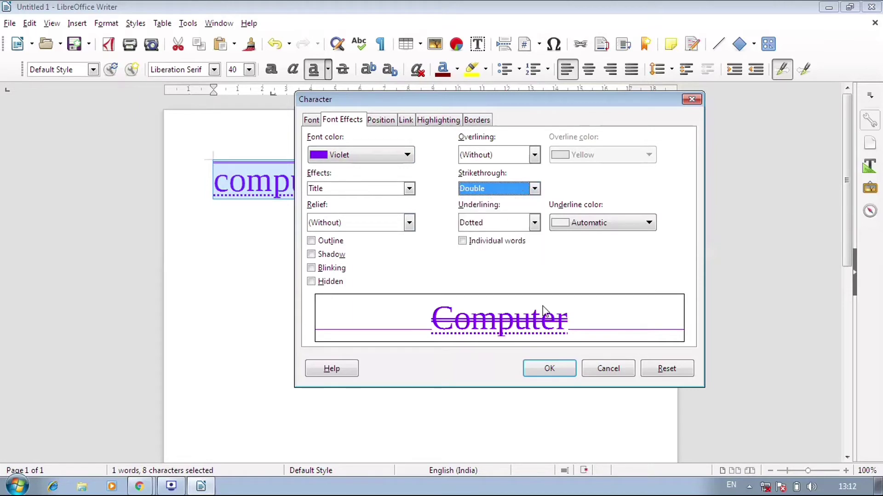
{"action": "left_click", "coordinate": [522, 186]}
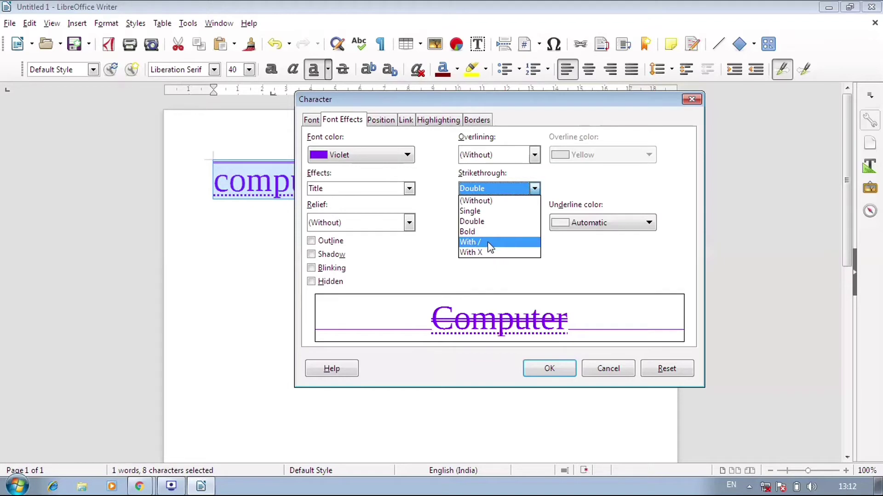
{"action": "left_click", "coordinate": [473, 232]}
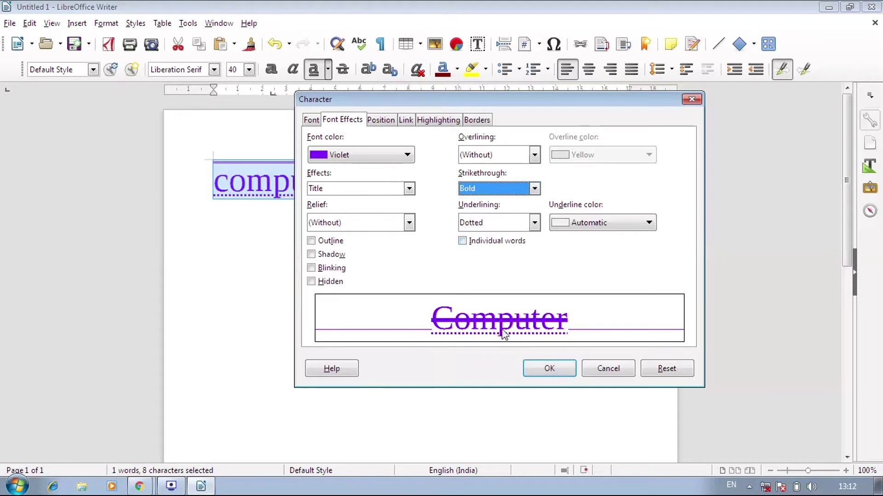
{"action": "left_click", "coordinate": [508, 189]}
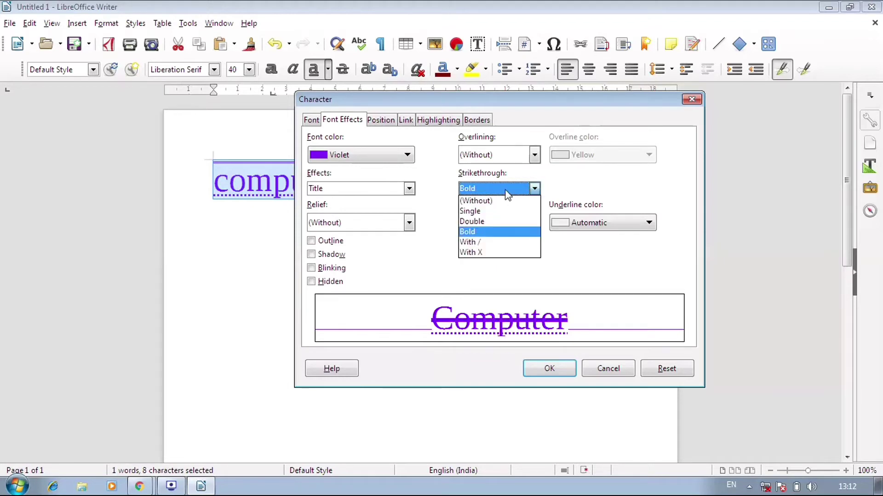
{"action": "left_click", "coordinate": [505, 242]}
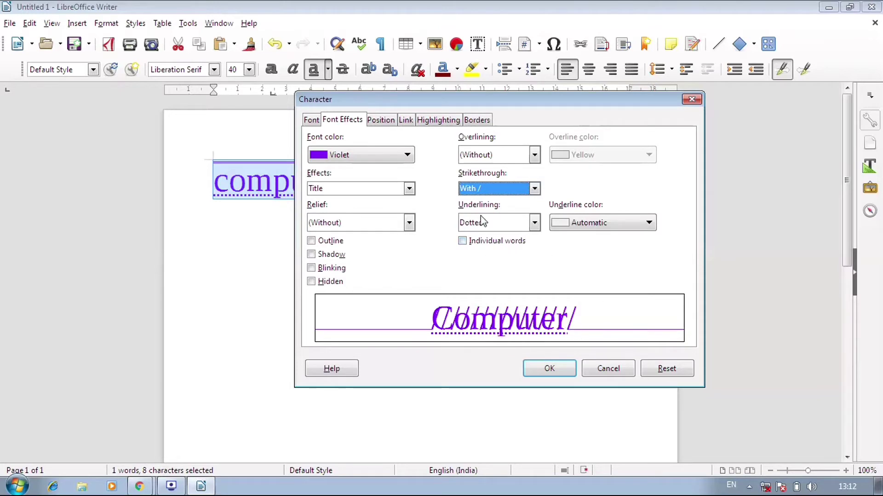
Try the With X strikethrough on the word "Computer" and set its strikethrough back to (Without).
{"action": "left_click", "coordinate": [493, 193]}
{"action": "left_click", "coordinate": [485, 253]}
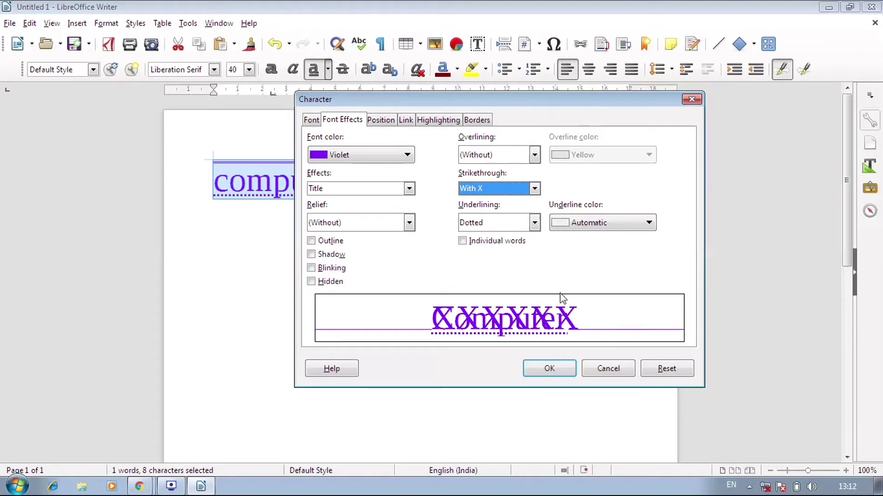
{"action": "left_click", "coordinate": [507, 190]}
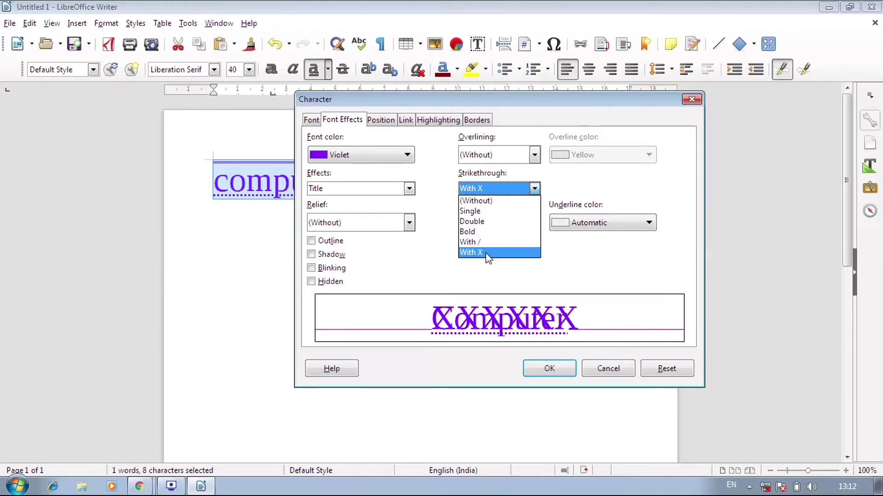
{"action": "left_click", "coordinate": [497, 203]}
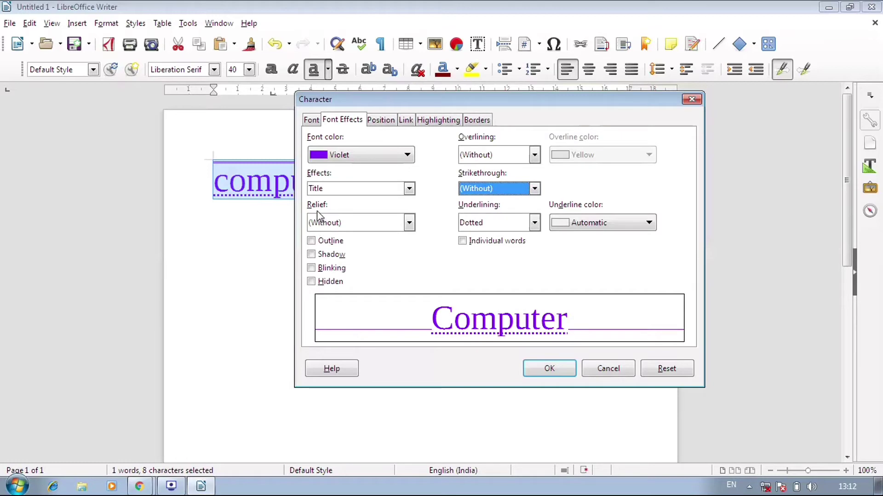
Try the Embossed and Engraved relief on the word with a Cyan font color, and return the relief to (Without).
{"action": "left_click", "coordinate": [369, 226]}
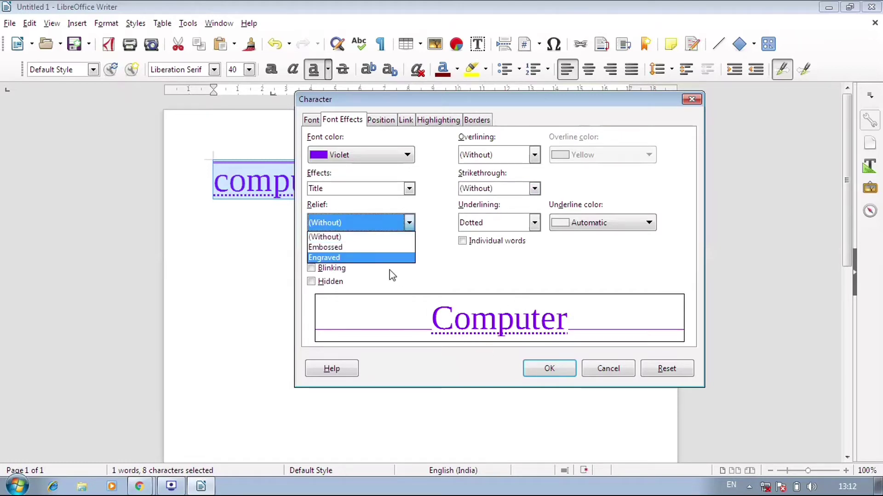
{"action": "left_click", "coordinate": [357, 249]}
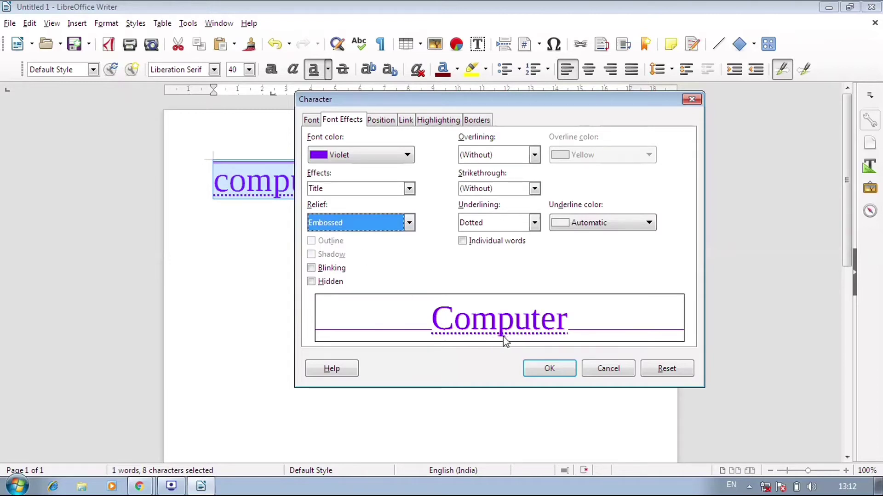
{"action": "left_click", "coordinate": [408, 154]}
{"action": "left_click", "coordinate": [340, 242]}
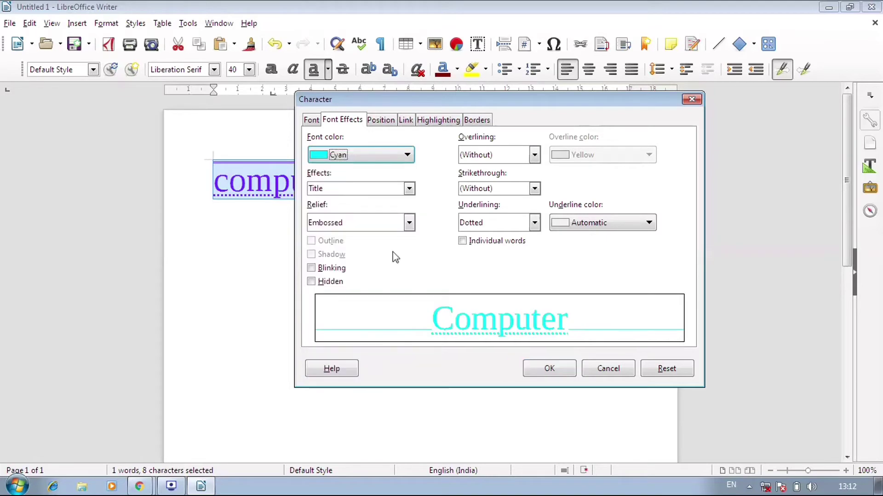
{"action": "left_click", "coordinate": [364, 226]}
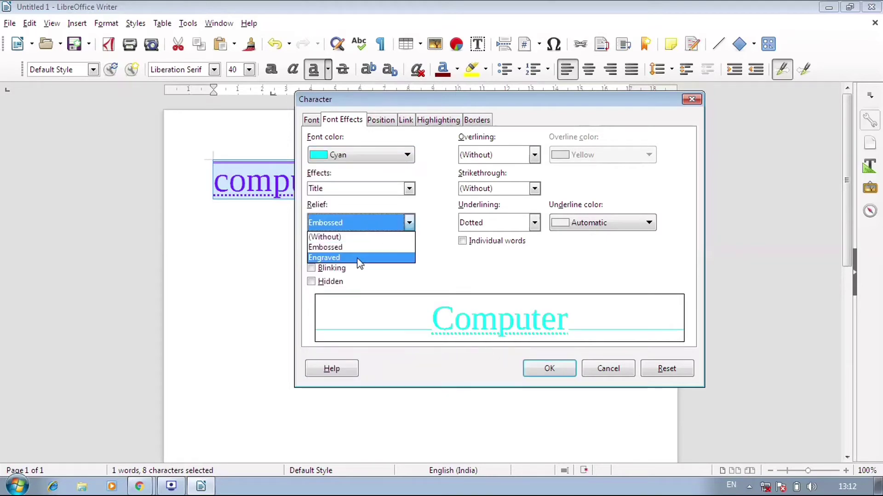
{"action": "left_click", "coordinate": [339, 258]}
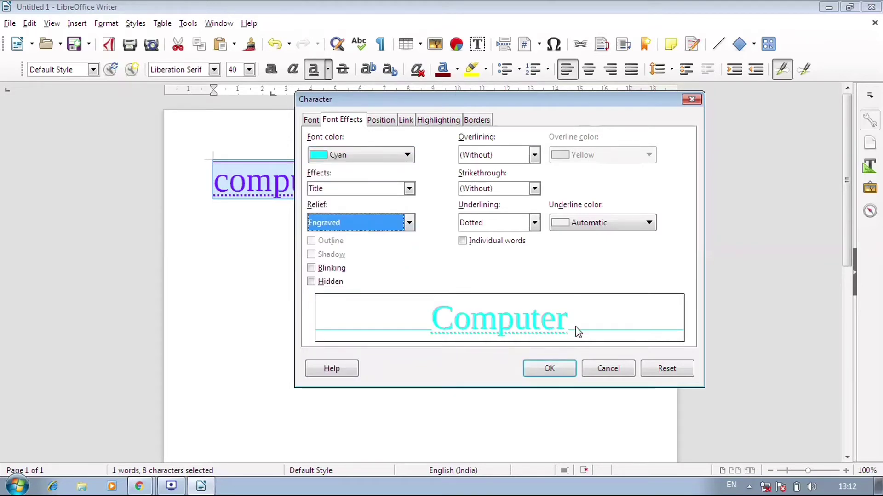
{"action": "left_click", "coordinate": [390, 224]}
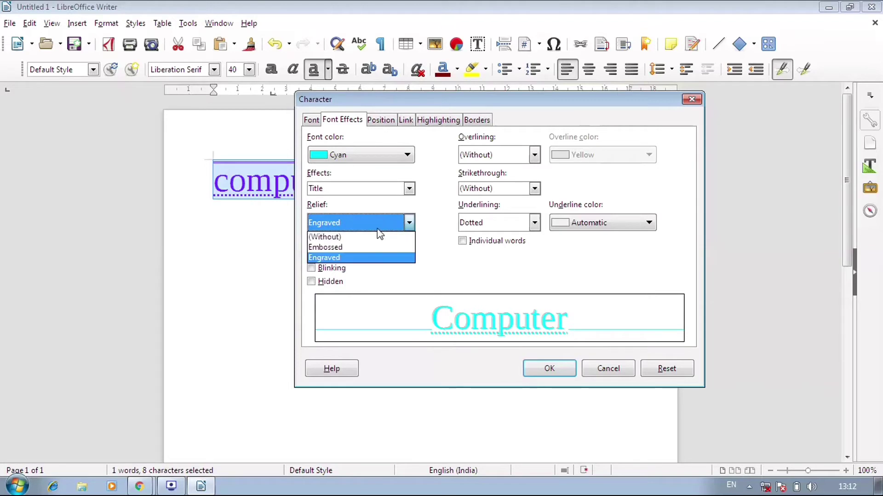
{"action": "left_click", "coordinate": [377, 237]}
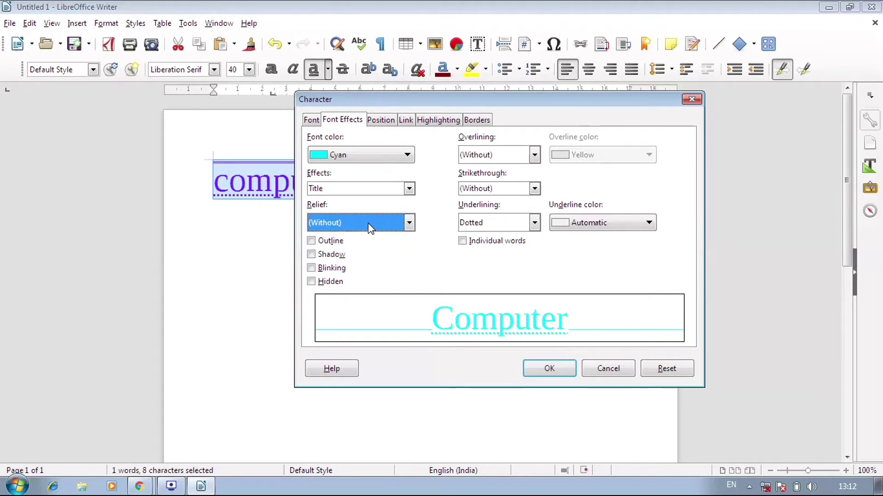
Give the word a Wave underline and change its font color to Chartreuse Green.
{"action": "left_click", "coordinate": [533, 224]}
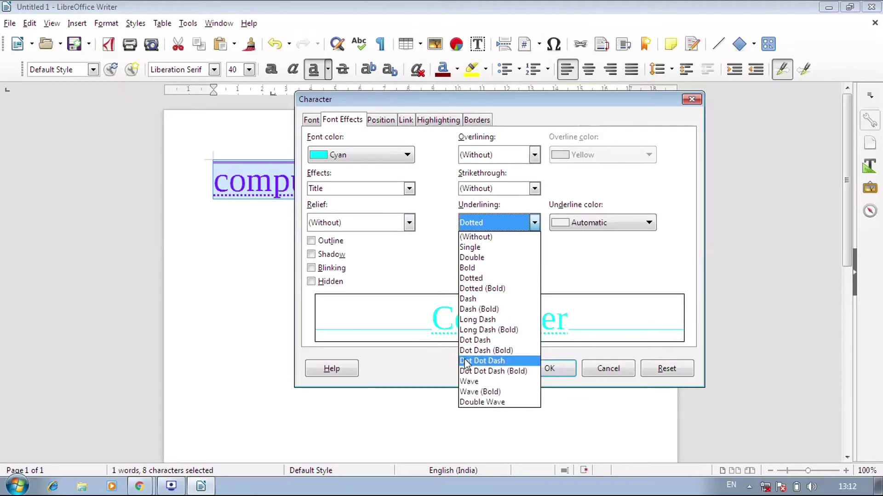
{"action": "left_click", "coordinate": [486, 381]}
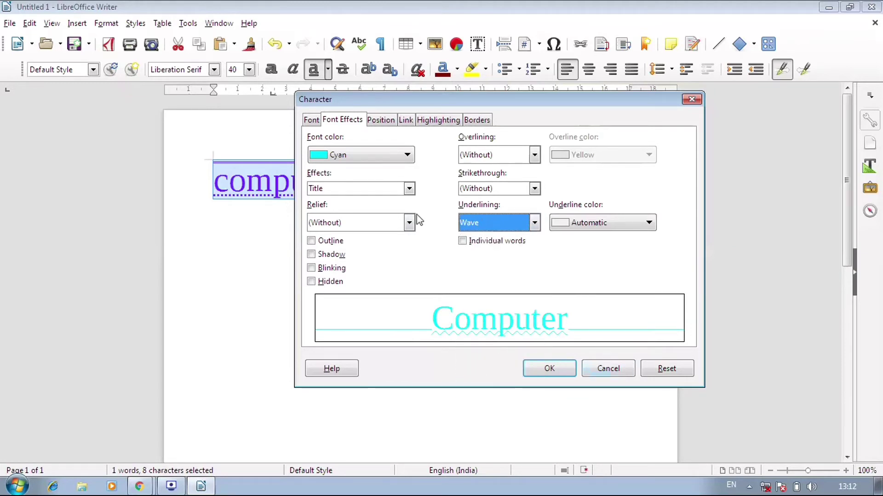
{"action": "left_click", "coordinate": [399, 160]}
{"action": "left_click", "coordinate": [370, 242]}
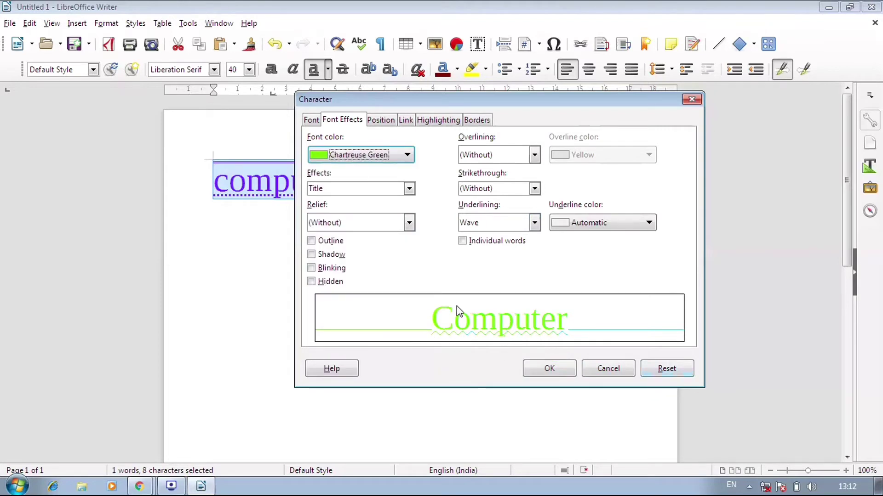
Try Blue as the wave underline's color, and set the underlining to (Without).
{"action": "left_click", "coordinate": [393, 153]}
{"action": "left_click", "coordinate": [542, 230]}
{"action": "left_click", "coordinate": [591, 225]}
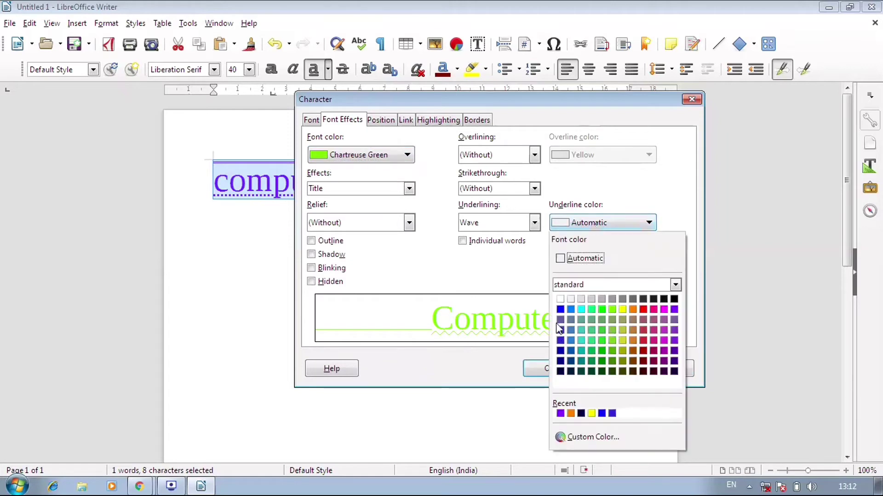
{"action": "left_click", "coordinate": [570, 310]}
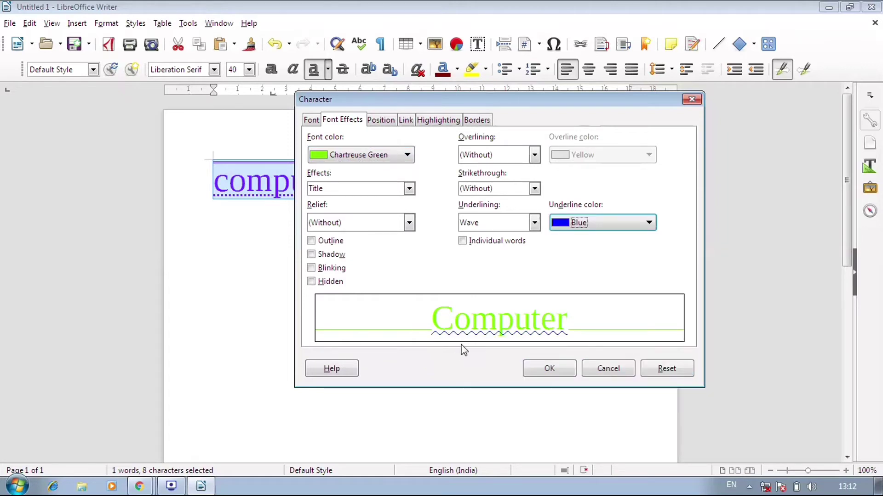
{"action": "left_click", "coordinate": [482, 219]}
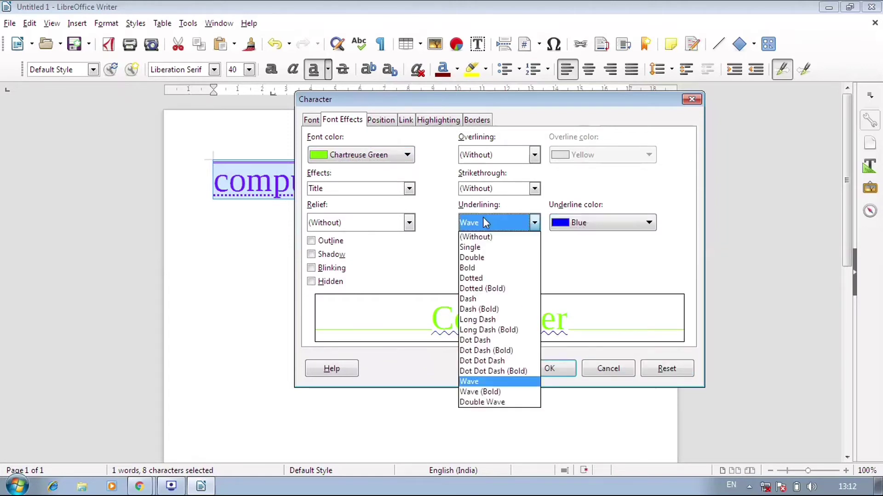
{"action": "left_click", "coordinate": [484, 239]}
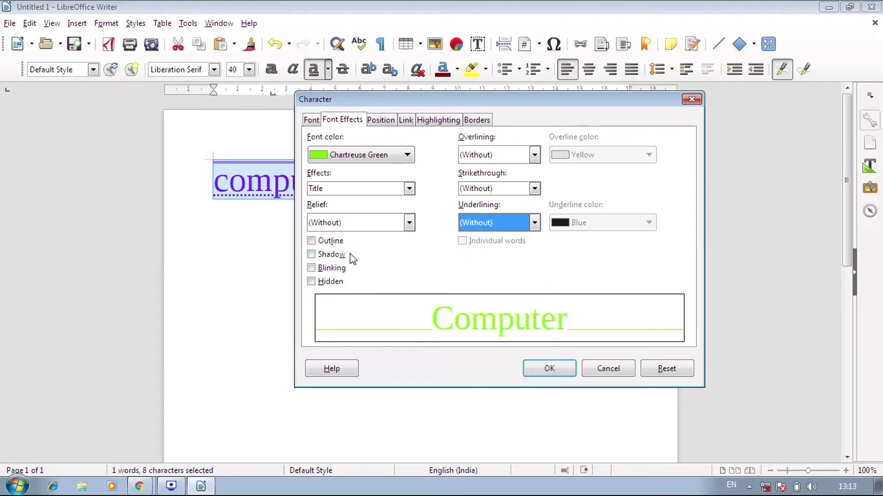
Try the Outline and Shadow effects on the word and turn both off again.
{"action": "left_click", "coordinate": [313, 242]}
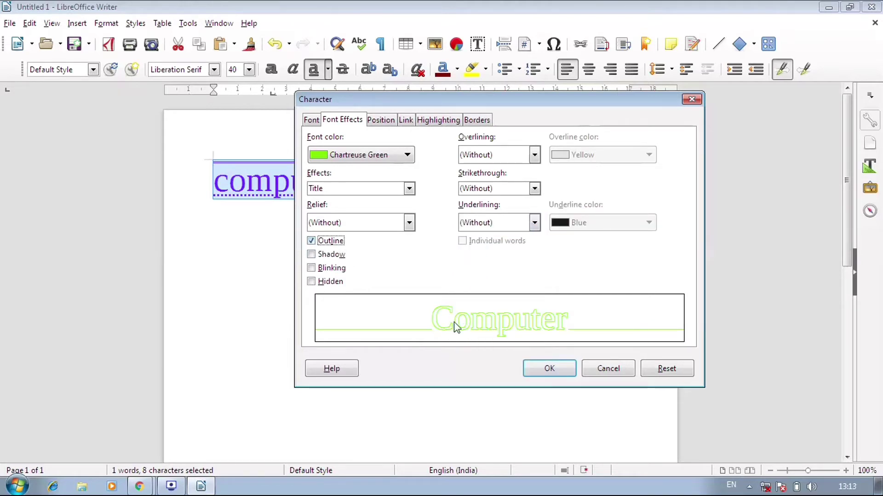
{"action": "left_click", "coordinate": [331, 240]}
{"action": "left_click", "coordinate": [331, 241]}
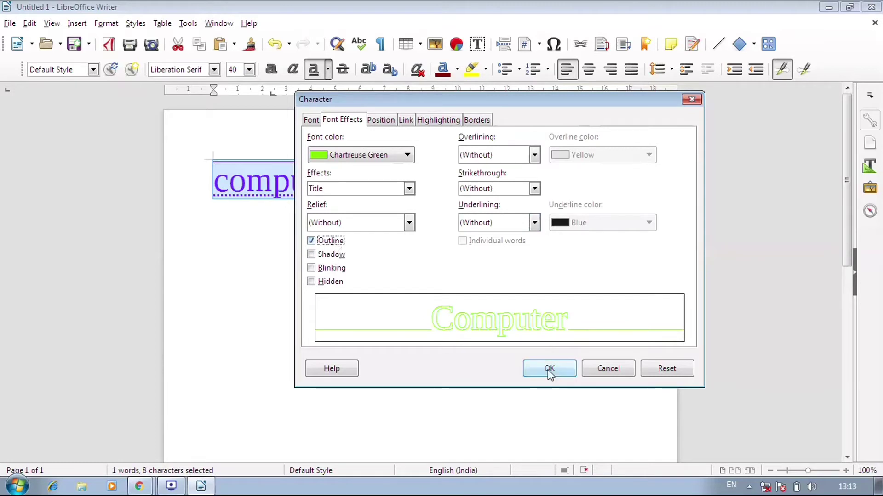
{"action": "left_click", "coordinate": [320, 256]}
{"action": "left_click", "coordinate": [324, 242]}
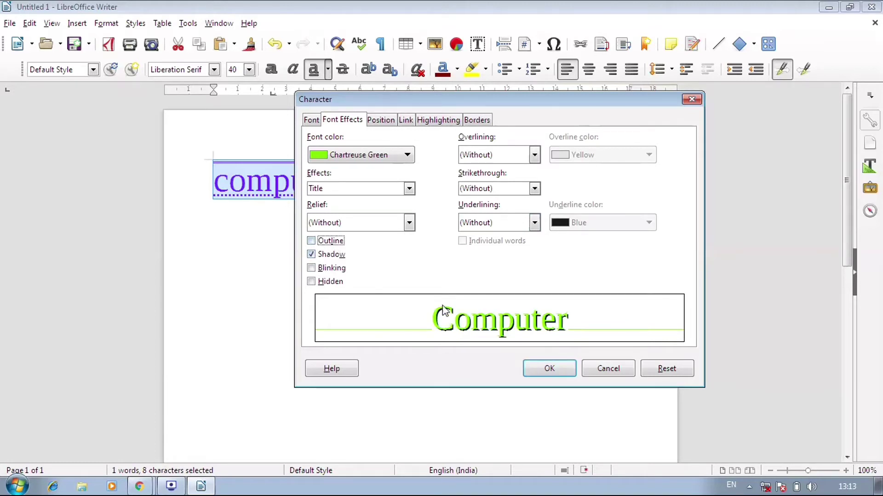
{"action": "left_click", "coordinate": [321, 255]}
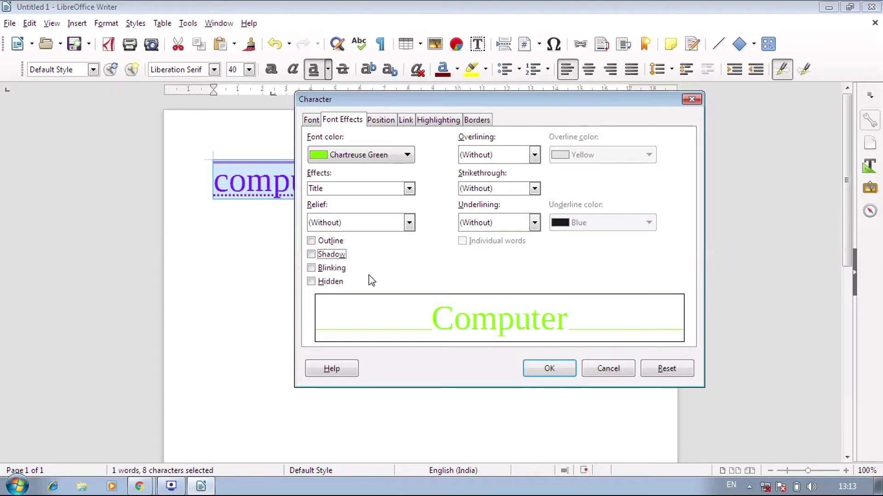
Turn on the Blinking effect and apply the character settings to the word.
{"action": "left_click", "coordinate": [321, 273]}
{"action": "left_click", "coordinate": [561, 367]}
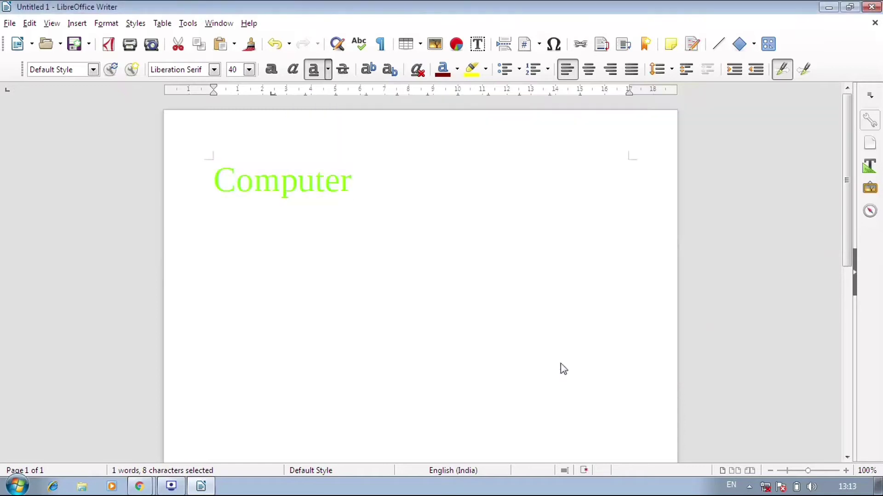
{"action": "left_click", "coordinate": [325, 193]}
Select the whole word "Computer", reopen its font effects and turn off Blinking.
{"action": "left_click_drag", "start_coordinate": [354, 183], "coordinate": [281, 144]}
{"action": "left_click", "coordinate": [315, 184]}
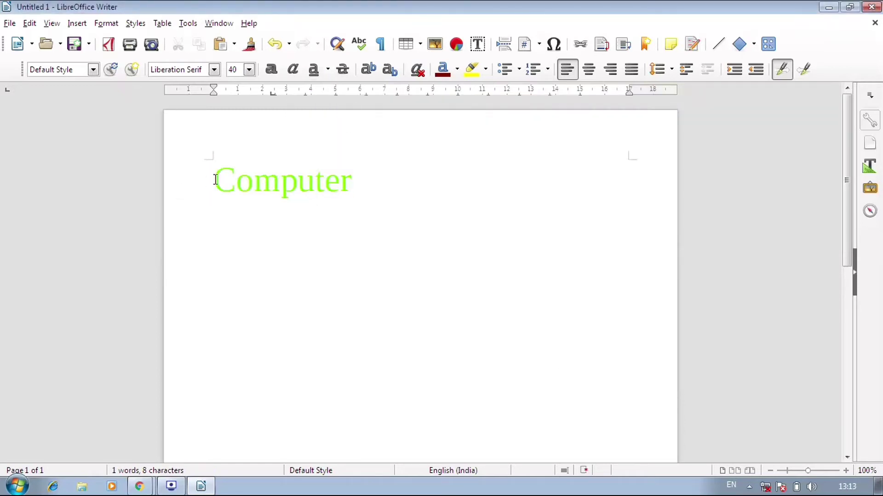
{"action": "left_click_drag", "start_coordinate": [215, 179], "coordinate": [195, 198]}
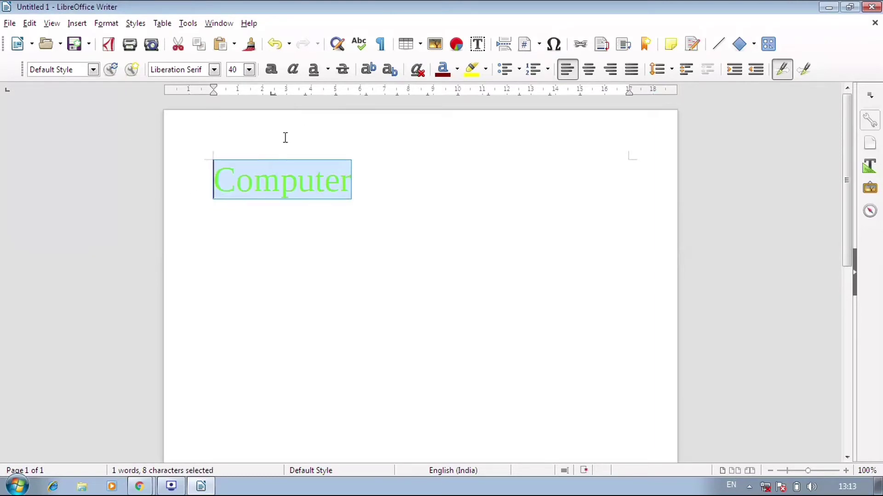
{"action": "left_click", "coordinate": [328, 69]}
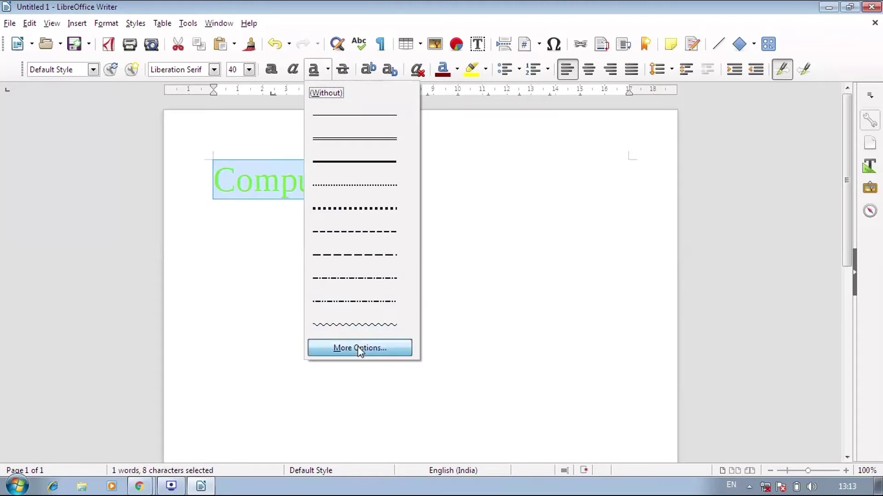
{"action": "left_click", "coordinate": [358, 348]}
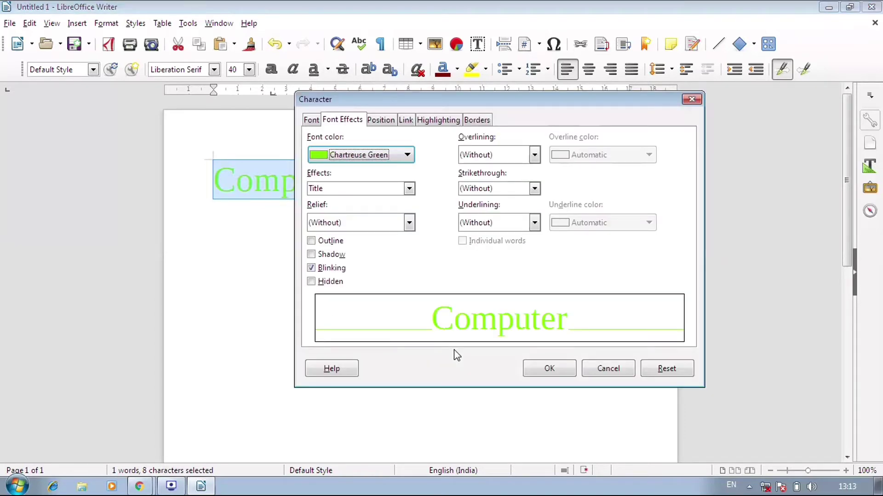
{"action": "left_click", "coordinate": [311, 268]}
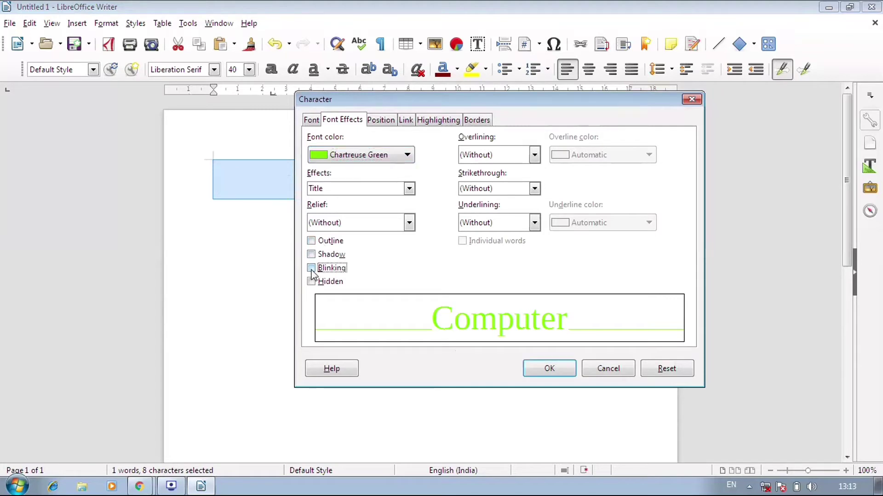
{"action": "left_click", "coordinate": [547, 368]}
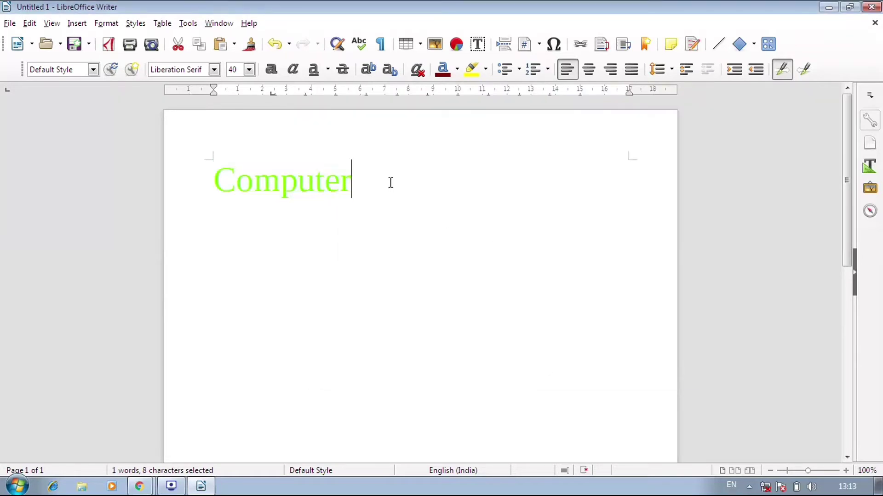
Strike through the whole word "Computer" and remove the strikethrough again.
{"action": "left_click_drag", "start_coordinate": [390, 183], "coordinate": [366, 189]}
{"action": "left_click", "coordinate": [256, 188]}
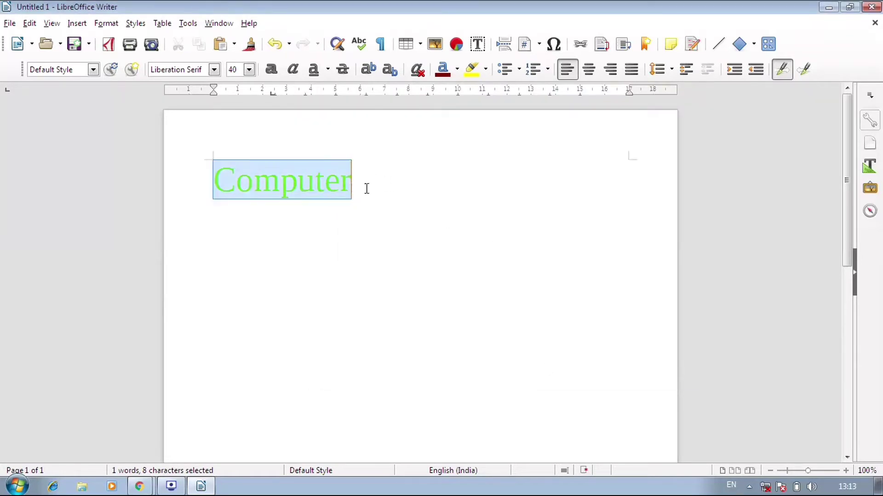
{"action": "left_click", "coordinate": [367, 189]}
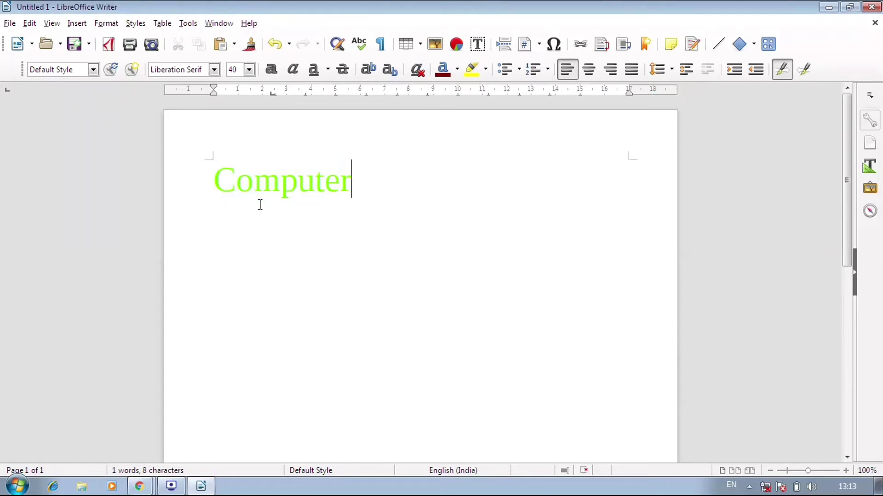
{"action": "left_click", "coordinate": [205, 191], "text": "shift"}
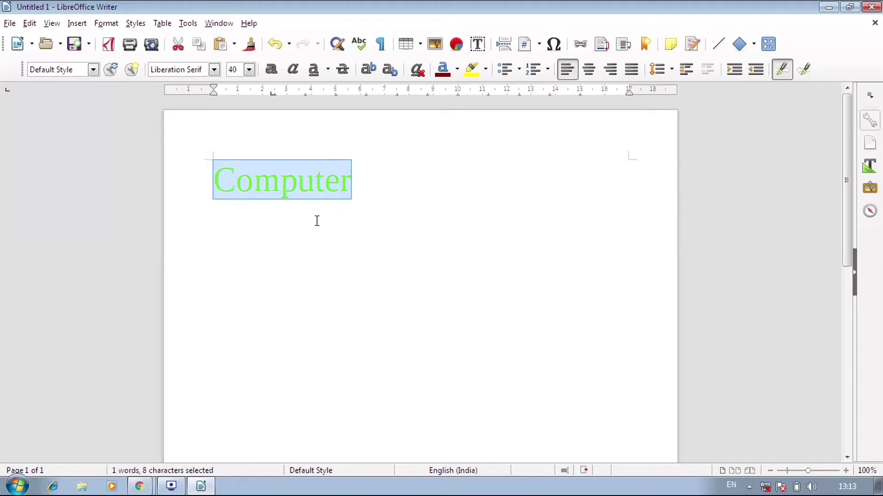
{"action": "left_click", "coordinate": [342, 69]}
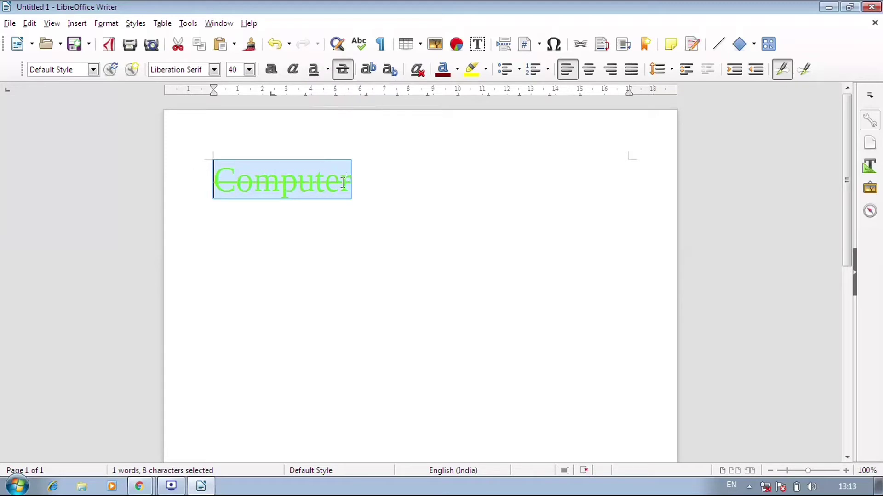
{"action": "left_click", "coordinate": [372, 192]}
{"action": "left_click_drag", "start_coordinate": [372, 191], "coordinate": [195, 188]}
{"action": "left_click", "coordinate": [343, 70]}
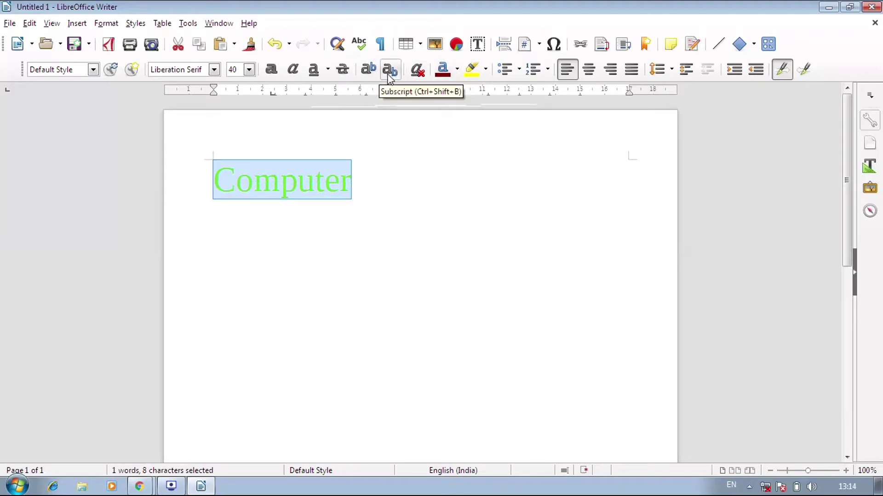
Write "CO" on a new line below "Computer" and add a 2 with subscript formatting.
{"action": "left_click", "coordinate": [347, 190]}
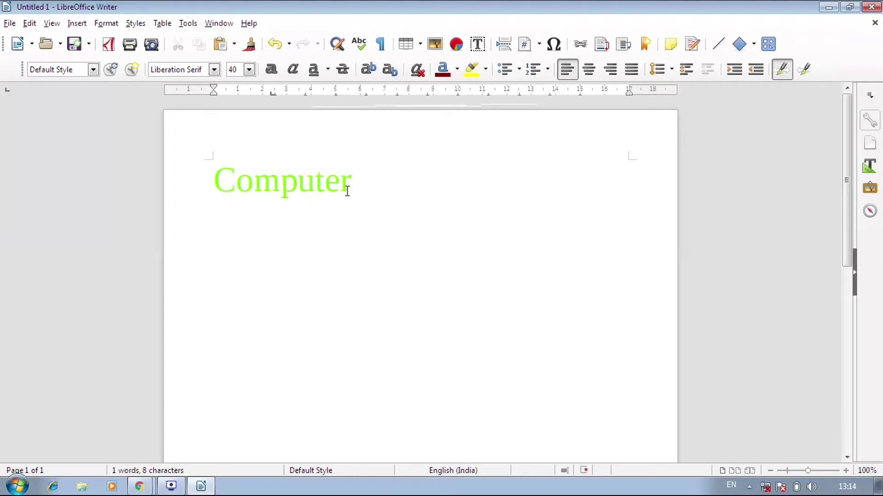
{"action": "key", "text": "Return"}
{"action": "type", "text": "Co"}
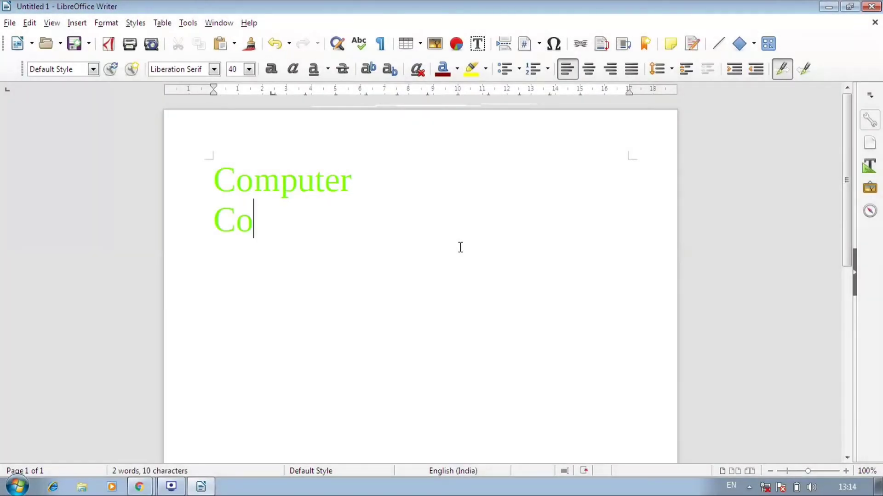
{"action": "key", "text": "BackSpace"}
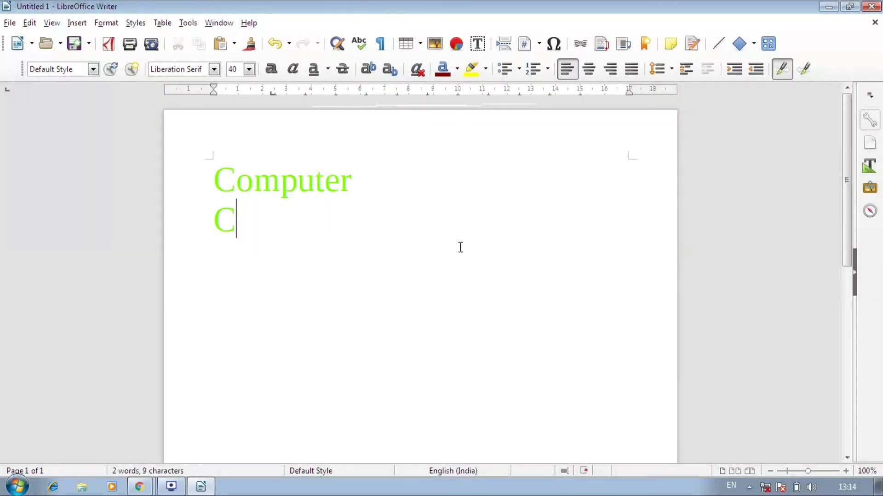
{"action": "type", "text": "O"}
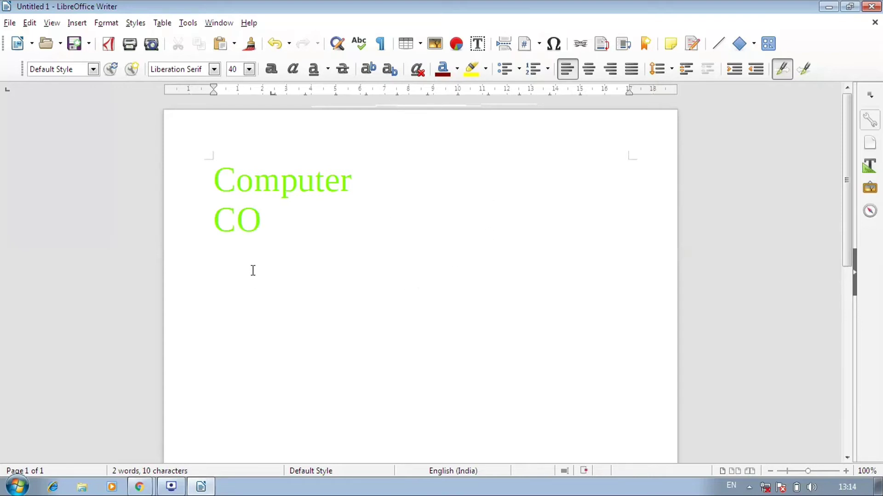
{"action": "left_click", "coordinate": [389, 71]}
{"action": "type", "text": "2"}
{"action": "left_click", "coordinate": [390, 69]}
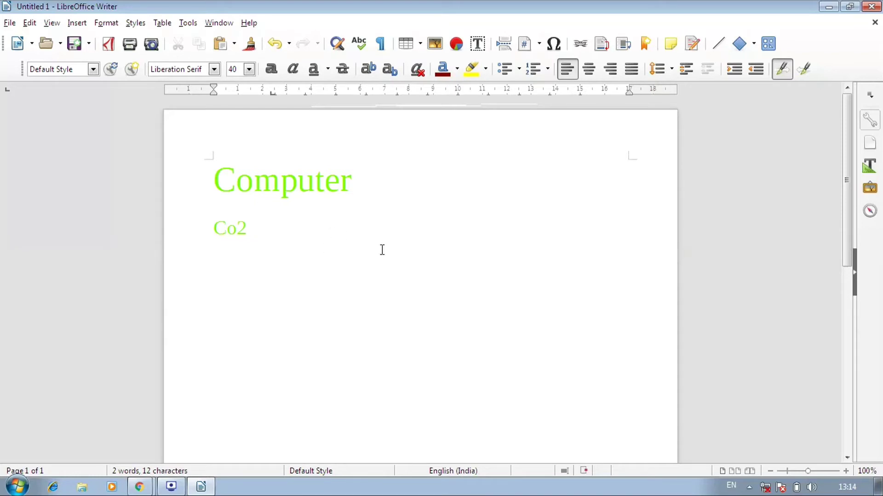
Replace the text on the second line with "X" followed by a superscript 2.
{"action": "left_click_drag", "start_coordinate": [256, 236], "coordinate": [205, 236]}
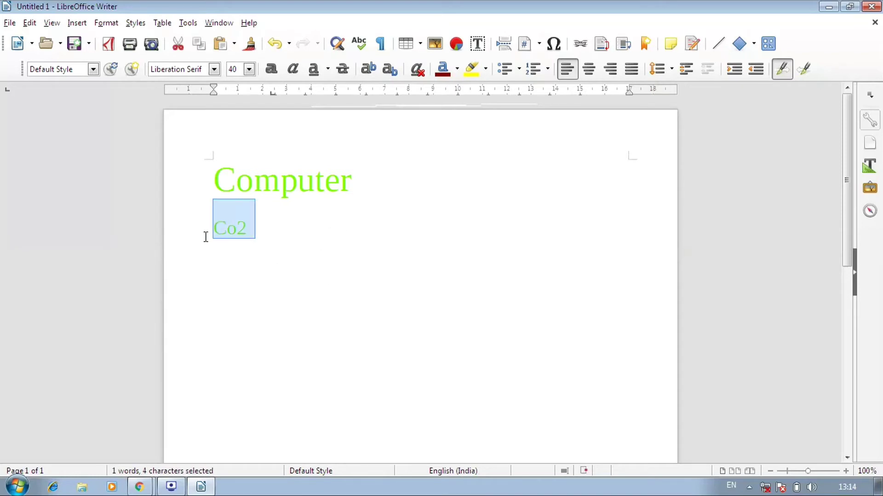
{"action": "key", "text": "Delete"}
{"action": "type", "text": "X"}
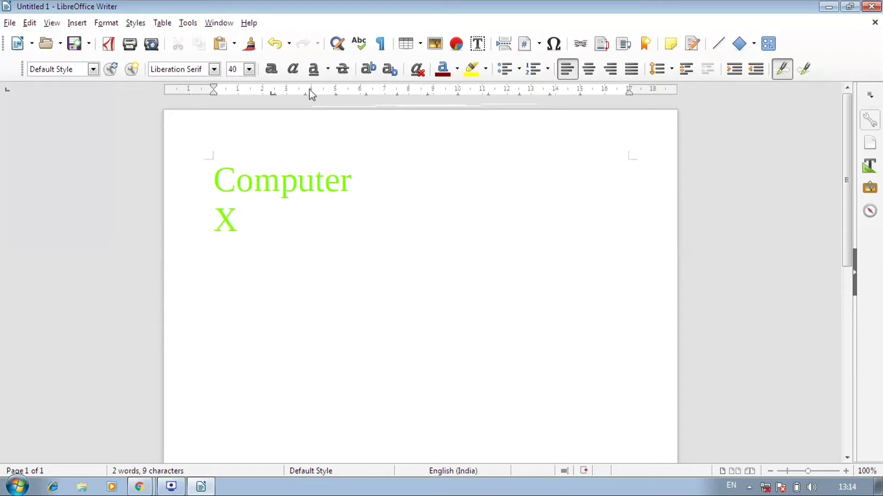
{"action": "left_click", "coordinate": [370, 69]}
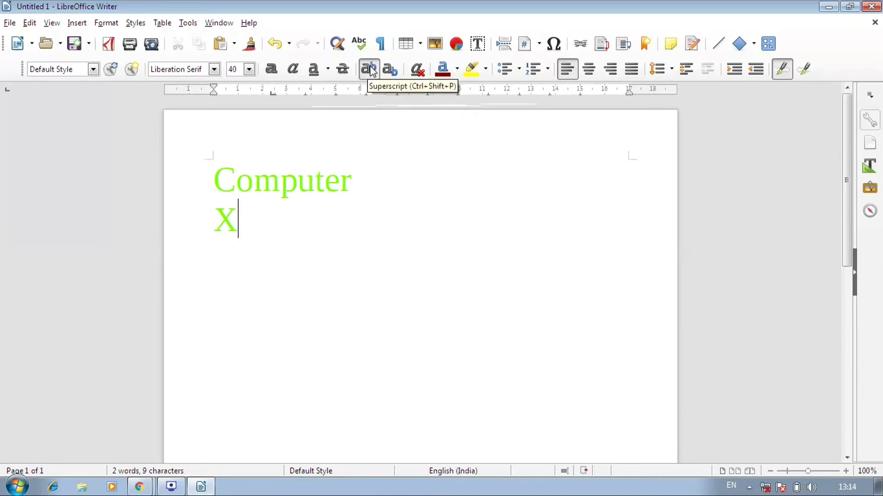
{"action": "type", "text": "2"}
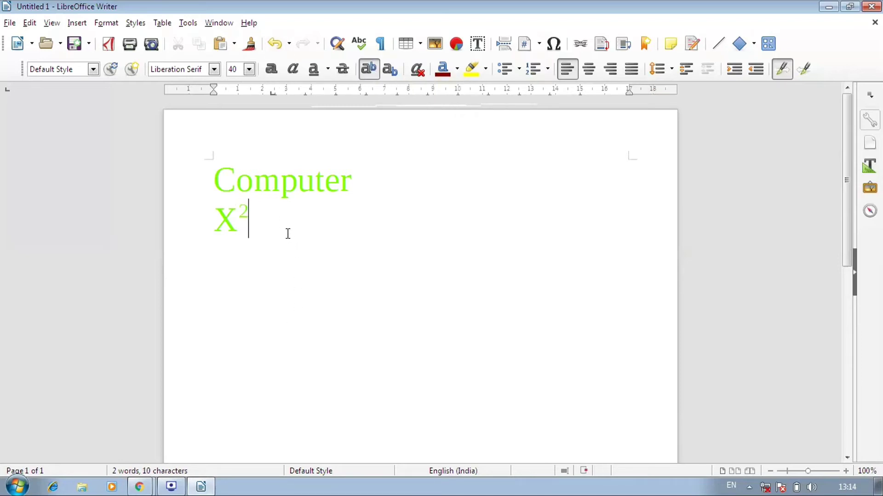
Apply superscript to the whole "X2" text and delete it from the second line.
{"action": "left_click_drag", "start_coordinate": [285, 232], "coordinate": [215, 220]}
{"action": "left_click", "coordinate": [369, 69]}
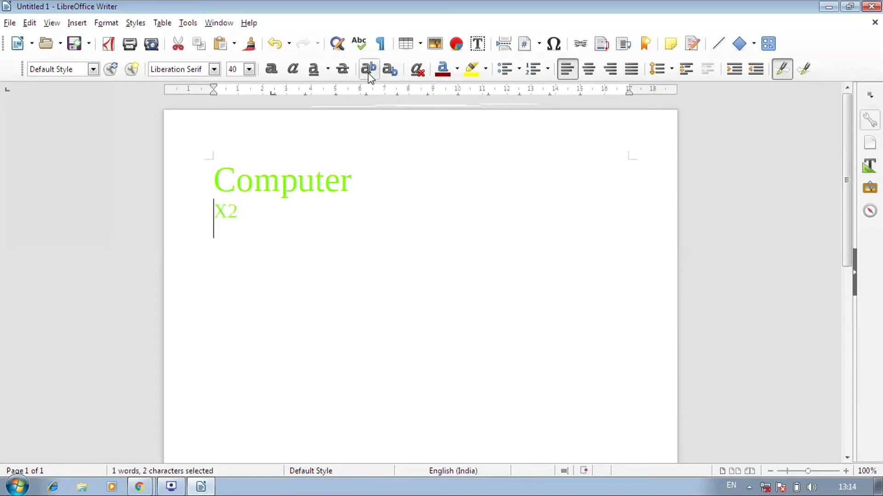
{"action": "left_click", "coordinate": [297, 233]}
{"action": "key", "text": "BackSpace"}
{"action": "key", "text": "BackSpace"}
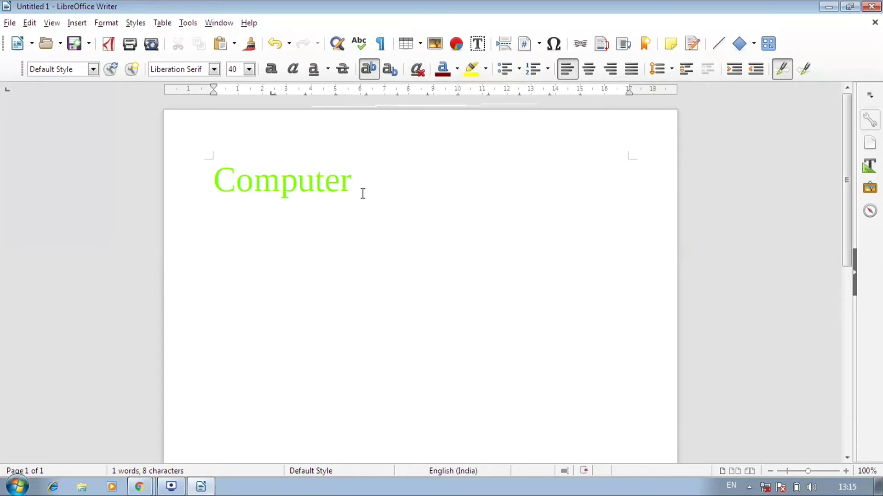
Make the word "Computer" bold, italic and underlined, and change its font to Lucida Handwriting.
{"action": "left_click_drag", "start_coordinate": [366, 184], "coordinate": [213, 180]}
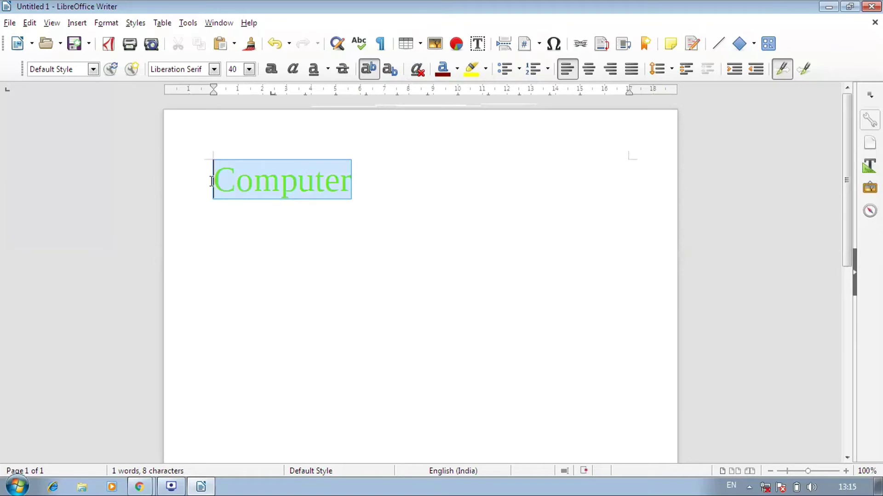
{"action": "left_click", "coordinate": [272, 69]}
{"action": "left_click", "coordinate": [292, 69]}
{"action": "left_click", "coordinate": [314, 68]}
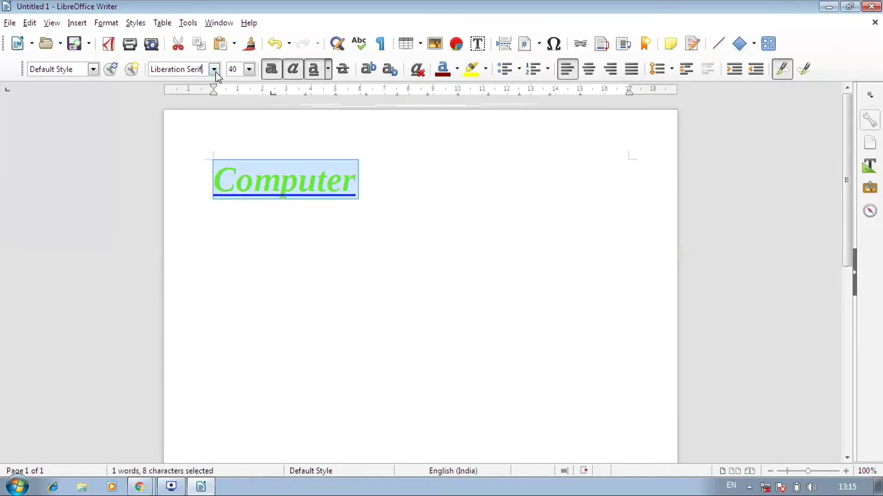
{"action": "left_click", "coordinate": [214, 69]}
{"action": "left_click", "coordinate": [233, 238]}
{"action": "left_click", "coordinate": [437, 221]}
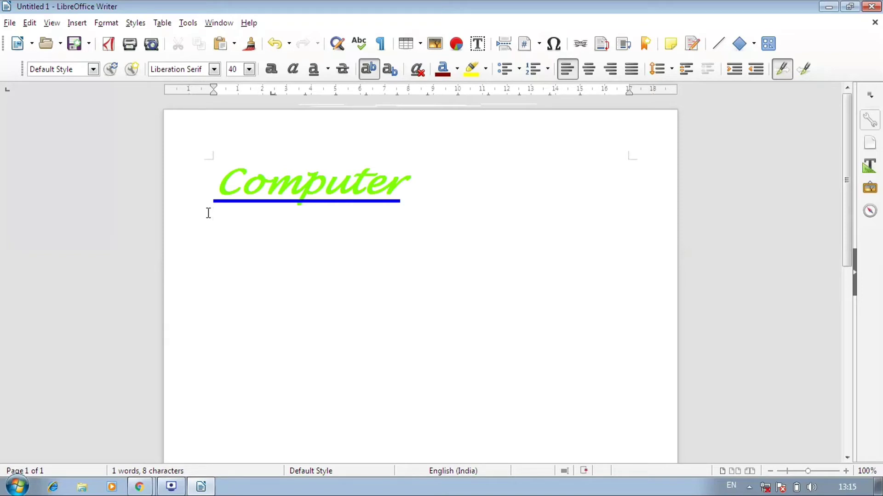
Clear all direct formatting from the word "Computer".
{"action": "left_click_drag", "start_coordinate": [428, 177], "coordinate": [212, 180]}
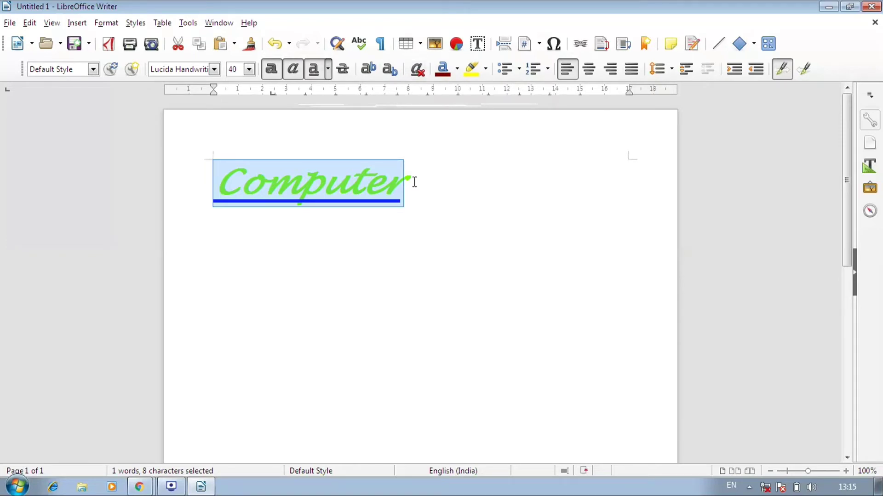
{"action": "left_click", "coordinate": [418, 71]}
{"action": "left_click", "coordinate": [315, 189]}
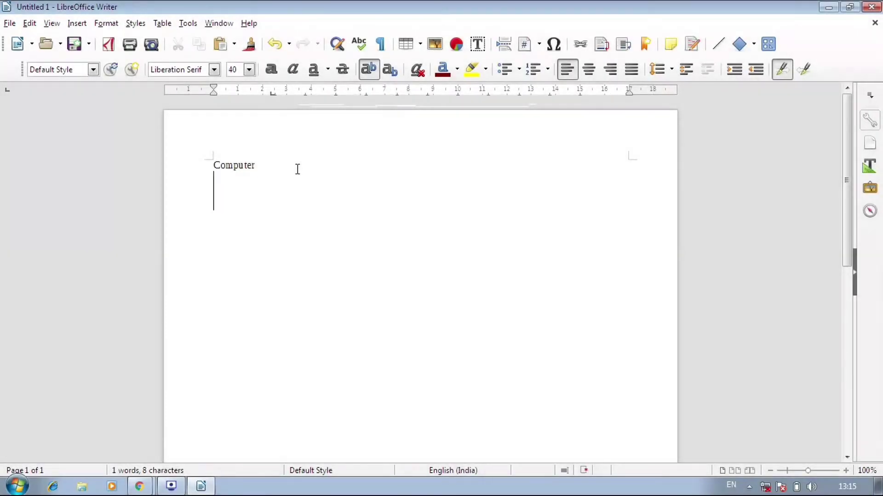
Set the font size of the word "Computer" to 54.
{"action": "left_click_drag", "start_coordinate": [286, 162], "coordinate": [150, 169]}
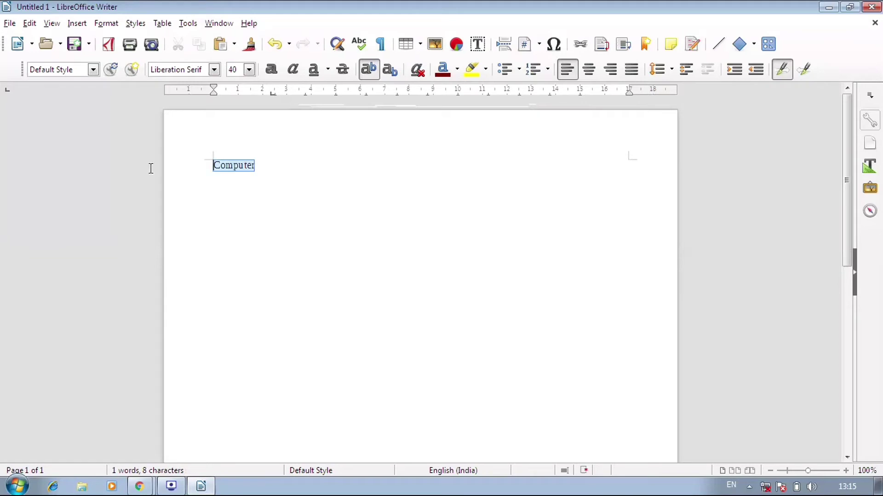
{"action": "left_click", "coordinate": [251, 69]}
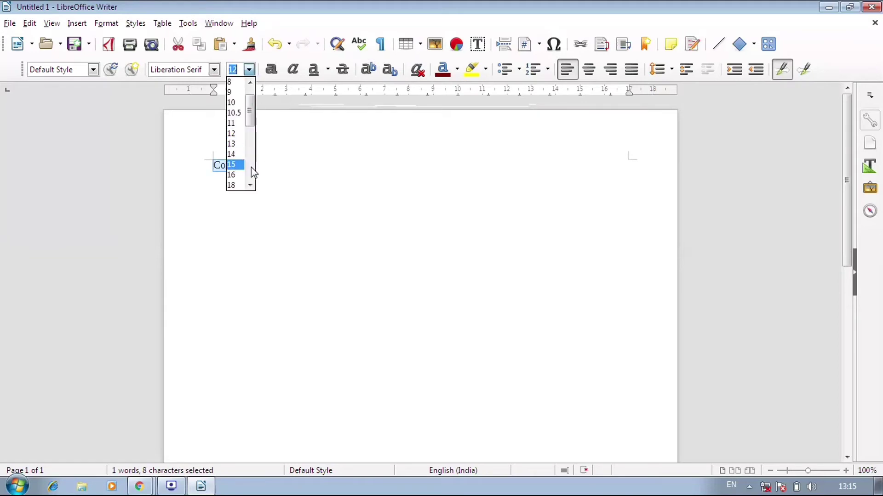
{"action": "scroll", "coordinate": [251, 166], "scroll_direction": "down", "scroll_amount": 3}
{"action": "left_click", "coordinate": [225, 175]}
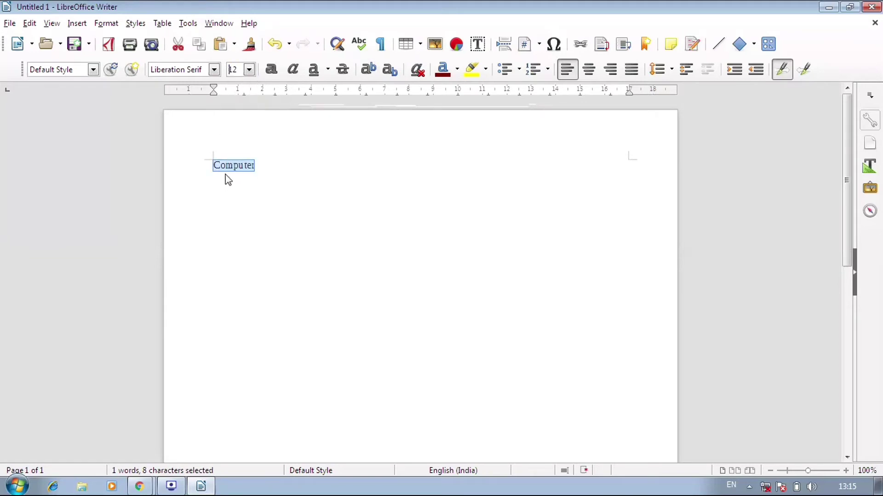
{"action": "left_click", "coordinate": [248, 70]}
{"action": "scroll", "coordinate": [245, 167], "scroll_direction": "down", "scroll_amount": 3}
{"action": "scroll", "coordinate": [245, 167], "scroll_direction": "down", "scroll_amount": 2}
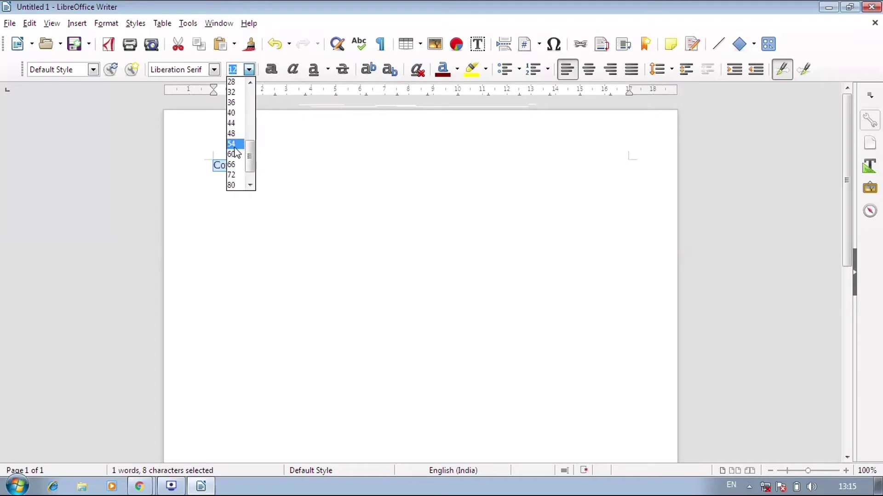
{"action": "left_click", "coordinate": [234, 144]}
{"action": "left_click", "coordinate": [415, 205]}
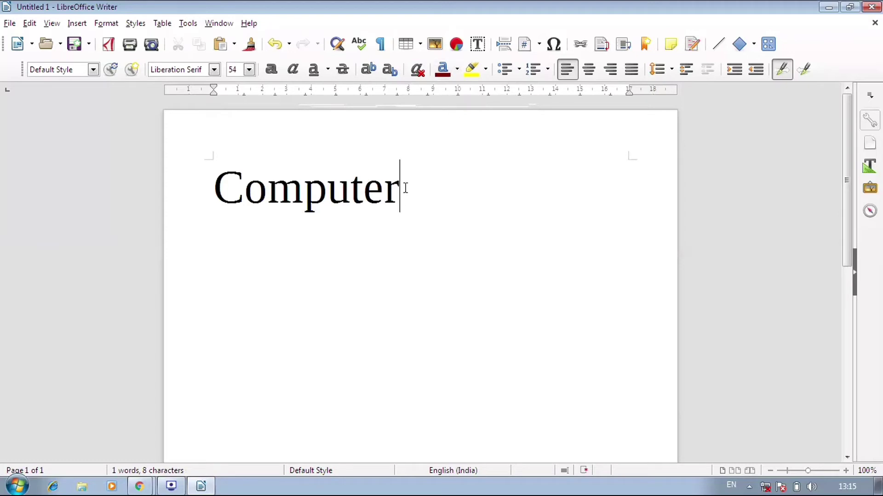
Try a blue font color on the word "Computer" and reset the color to Automatic.
{"action": "left_click_drag", "start_coordinate": [406, 188], "coordinate": [191, 205]}
{"action": "left_click", "coordinate": [459, 70]}
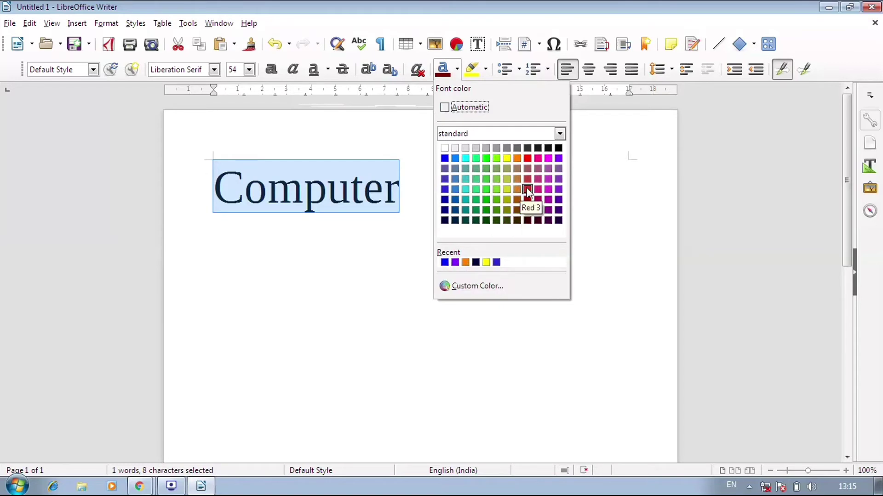
{"action": "left_click", "coordinate": [444, 189]}
{"action": "left_click", "coordinate": [432, 193]}
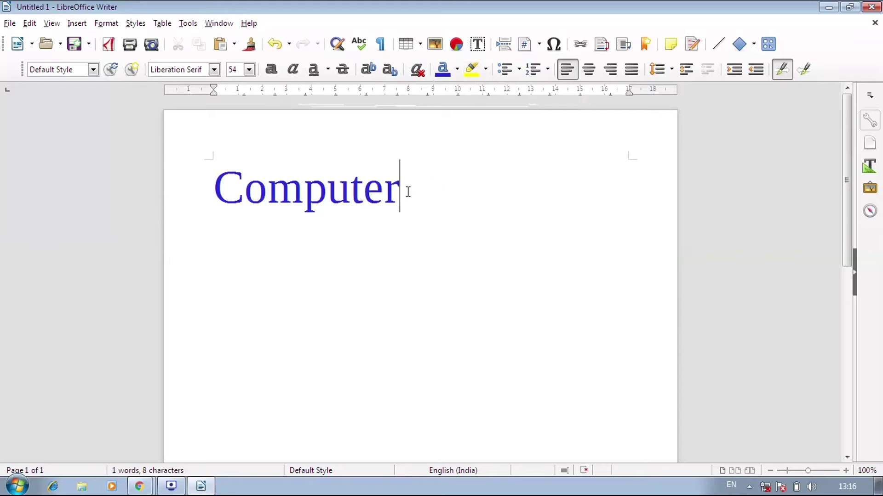
{"action": "left_click_drag", "start_coordinate": [408, 192], "coordinate": [218, 205]}
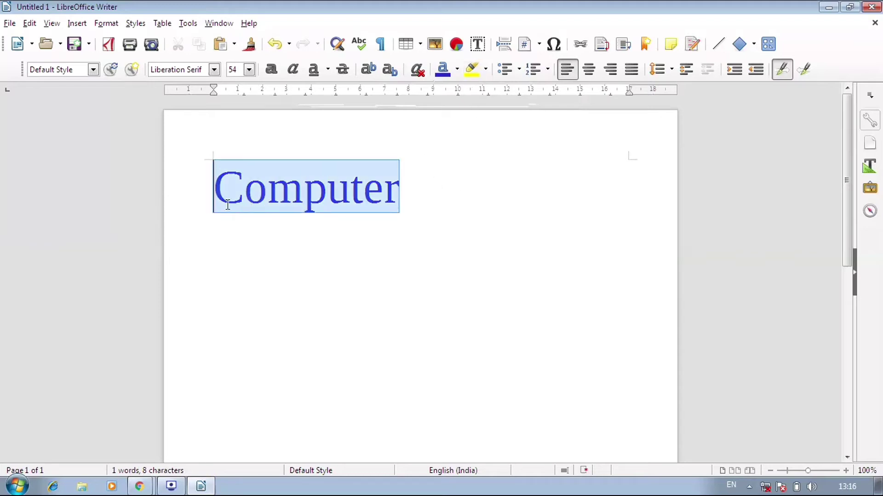
{"action": "left_click", "coordinate": [457, 70]}
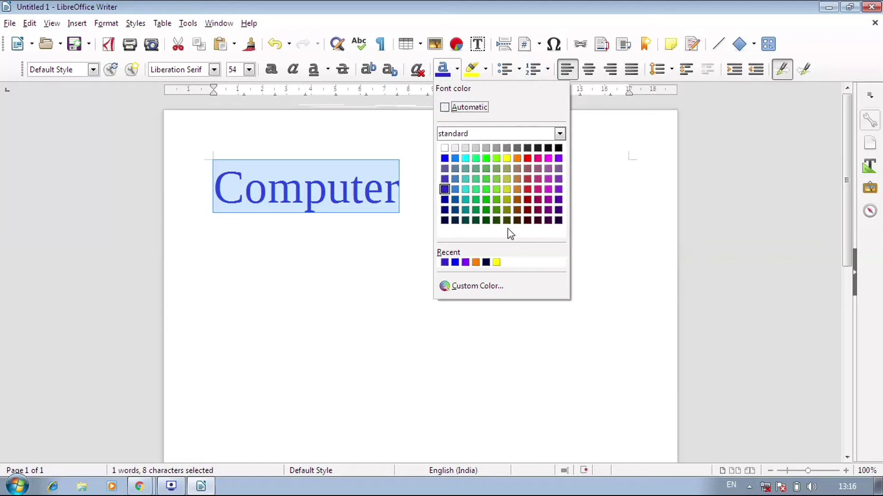
{"action": "left_click", "coordinate": [445, 110]}
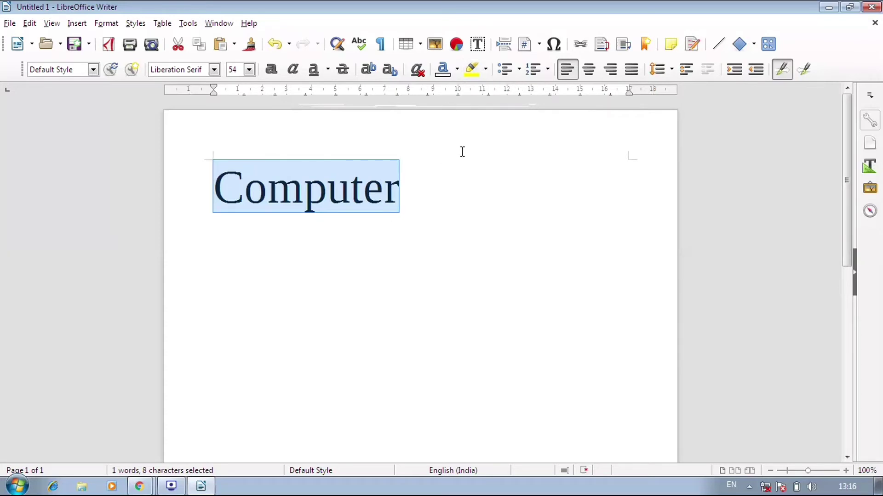
Highlight the word "Computer" in yellow and change the highlight color to light green.
{"action": "left_click", "coordinate": [484, 74]}
{"action": "left_click", "coordinate": [551, 192]}
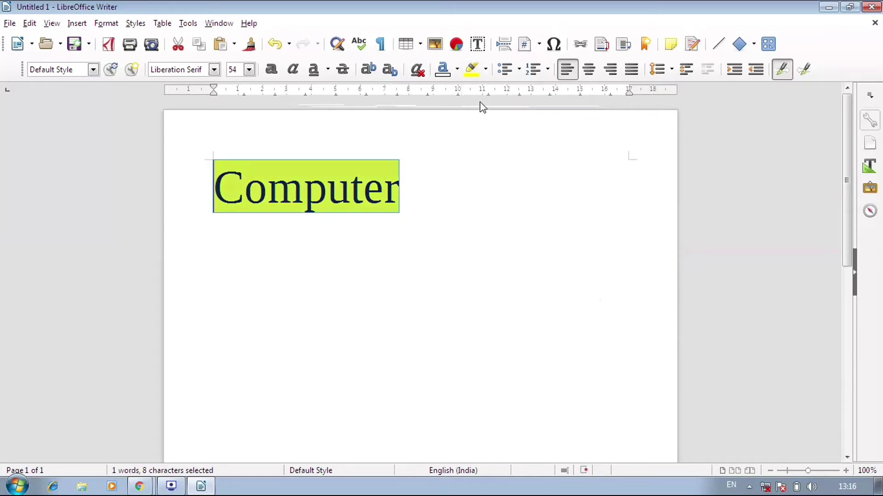
{"action": "left_click", "coordinate": [485, 69]}
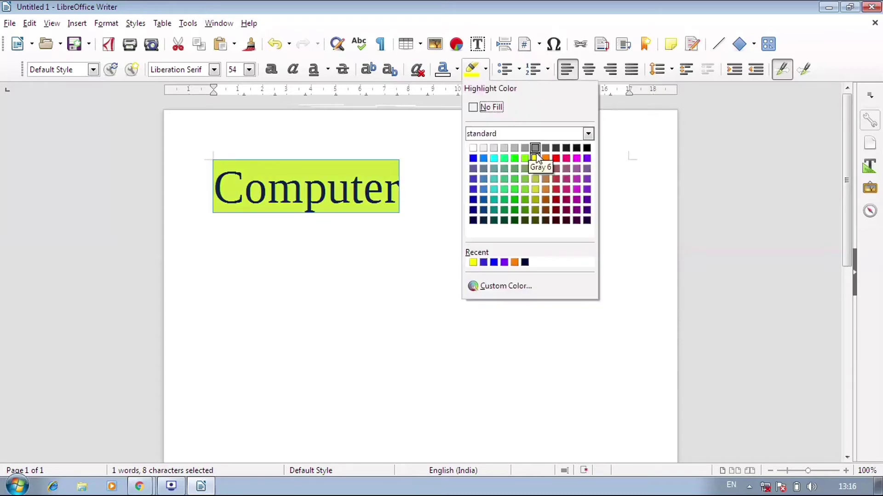
{"action": "left_click", "coordinate": [525, 189]}
{"action": "left_click", "coordinate": [416, 189]}
Remove the highlight from the word "Computer" by setting it to No Fill.
{"action": "left_click_drag", "start_coordinate": [417, 189], "coordinate": [213, 189]}
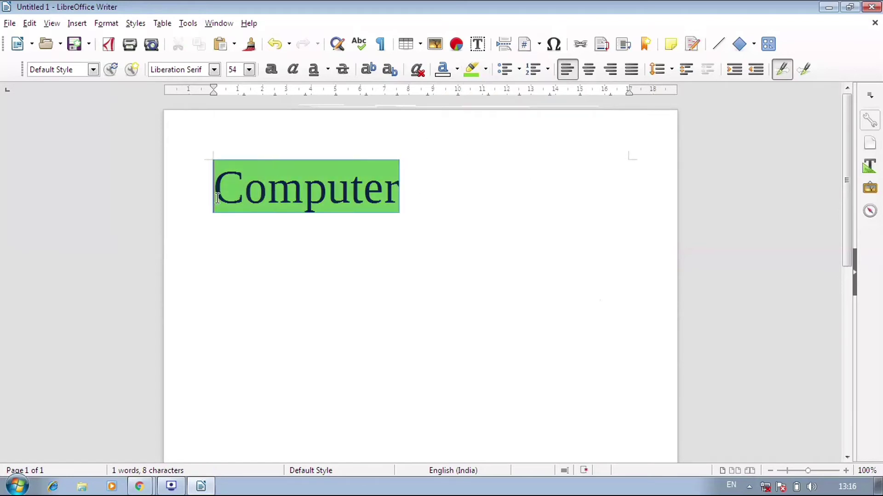
{"action": "left_click", "coordinate": [485, 71]}
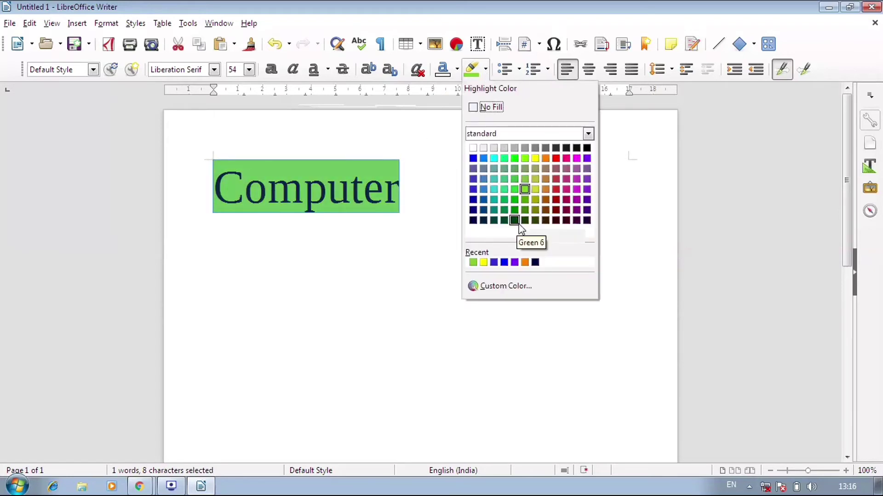
{"action": "left_click", "coordinate": [476, 113]}
{"action": "left_click", "coordinate": [442, 191]}
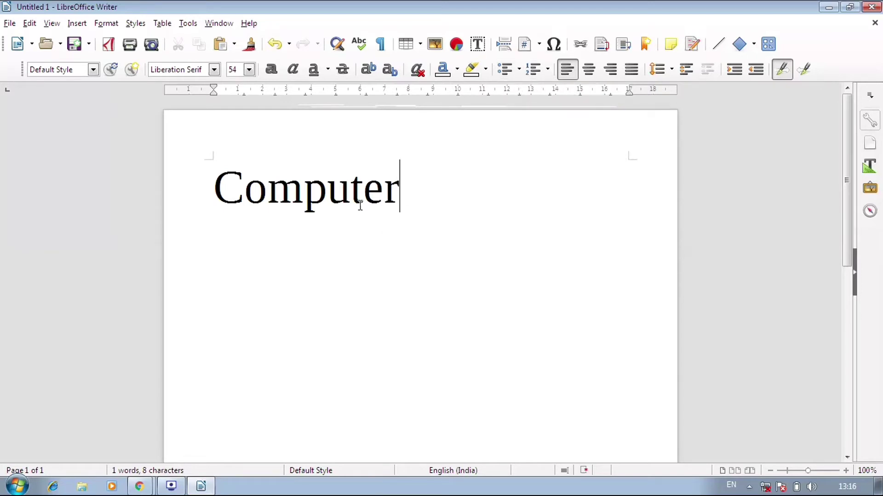
Turn the "Computer" line into a bulleted list item with solid square bullets.
{"action": "left_click_drag", "start_coordinate": [211, 189], "coordinate": [416, 206]}
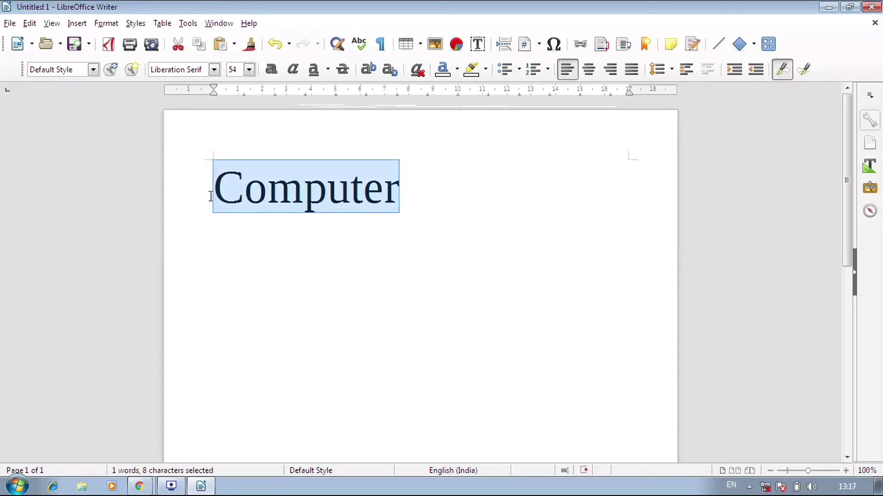
{"action": "left_click", "coordinate": [519, 71]}
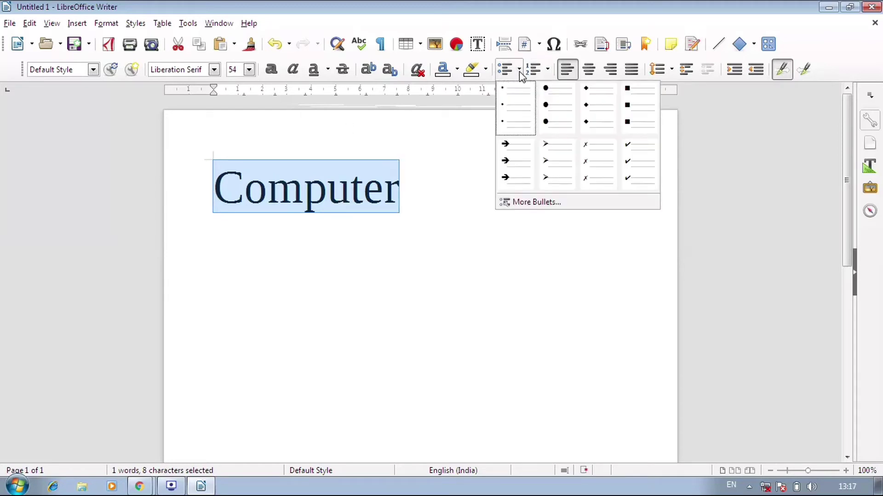
{"action": "left_click", "coordinate": [638, 123]}
{"action": "left_click", "coordinate": [488, 197]}
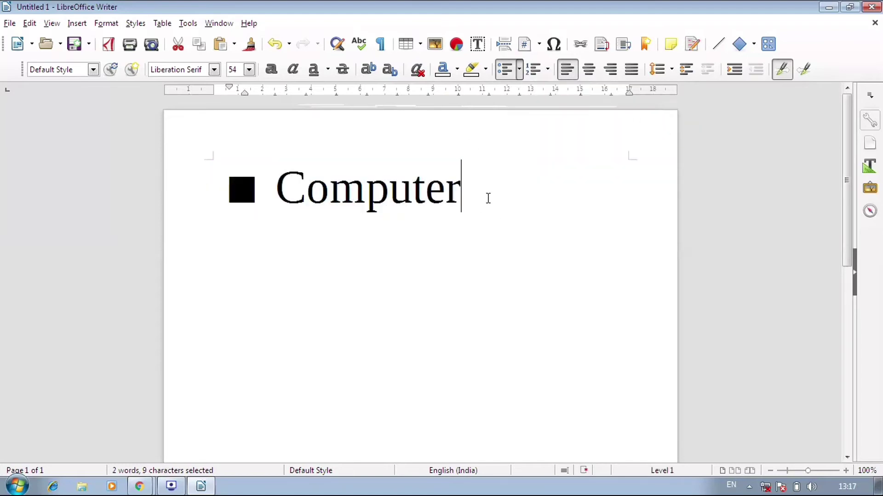
Add "keyboard" as the second bulleted item and begin a third list item.
{"action": "key", "text": "Return"}
{"action": "type", "text": "ke"}
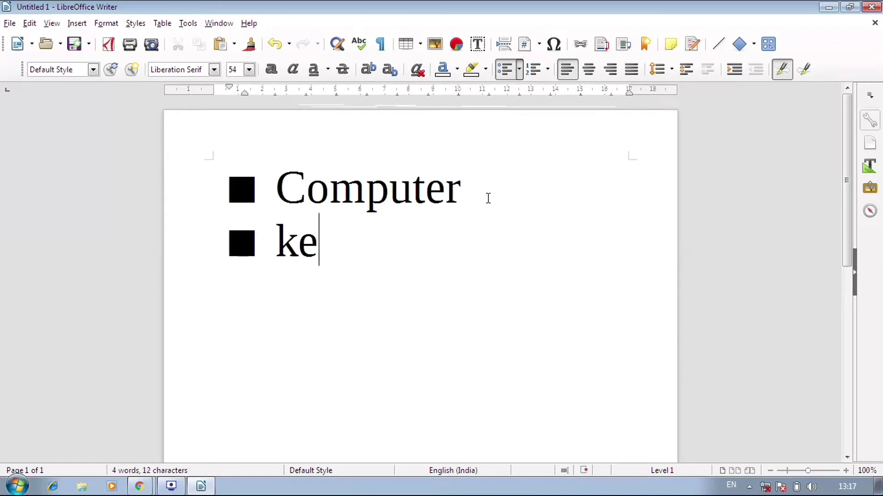
{"action": "type", "text": "yboard"}
{"action": "key", "text": "Return"}
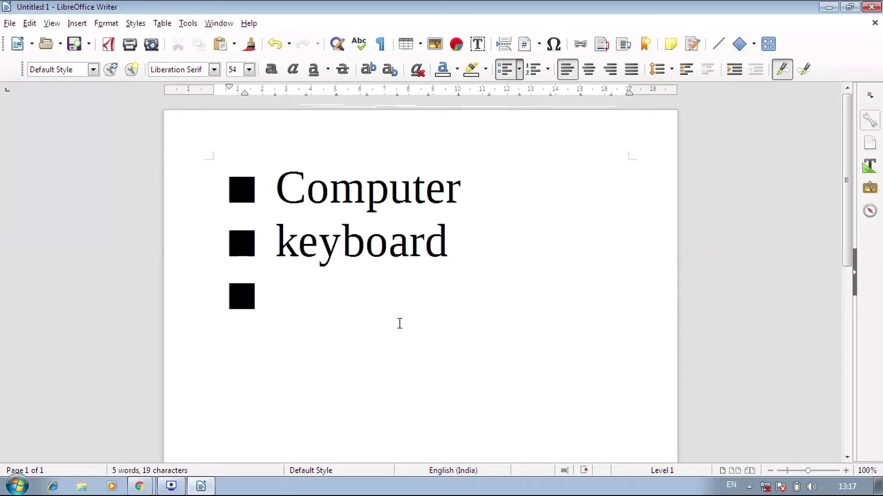
Change the bullets of all list items to right-pointing arrows and try the check mark style.
{"action": "left_click_drag", "start_coordinate": [362, 313], "coordinate": [230, 185]}
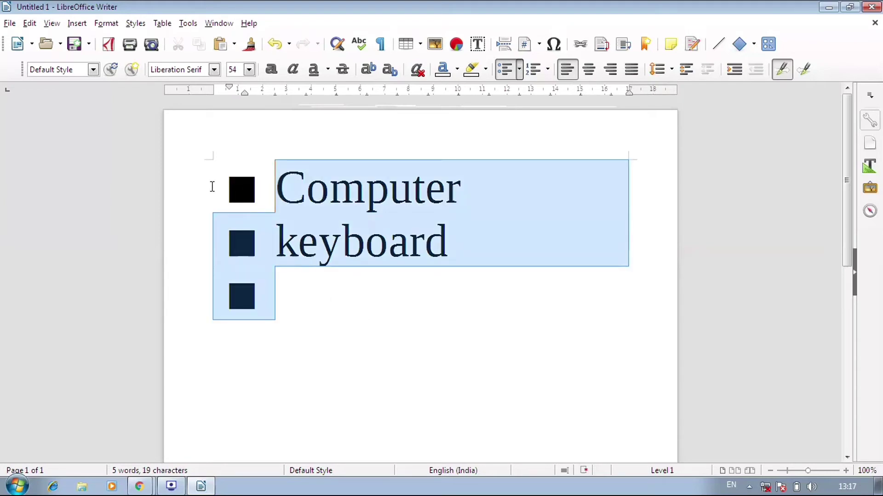
{"action": "left_click", "coordinate": [519, 70]}
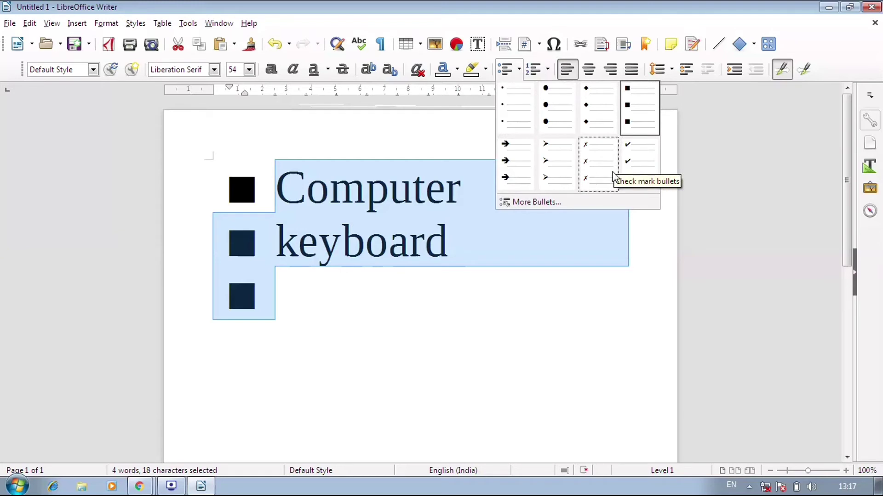
{"action": "left_click", "coordinate": [503, 173]}
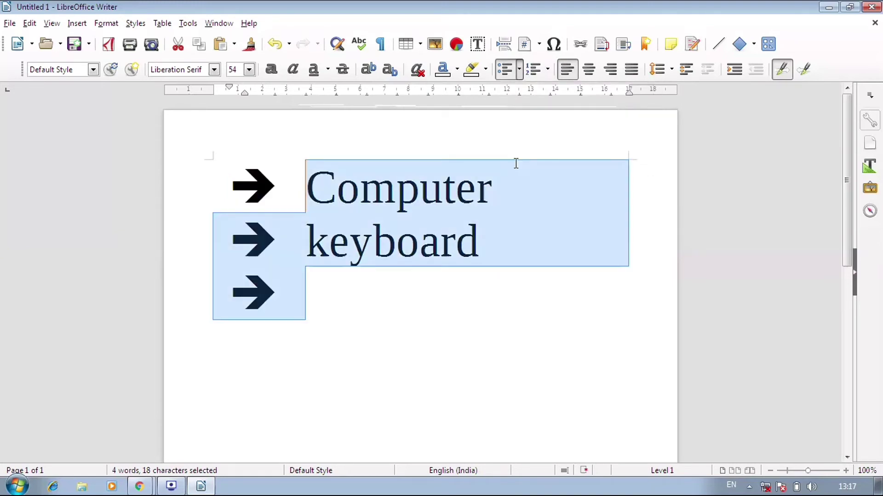
{"action": "left_click", "coordinate": [519, 71]}
{"action": "left_click", "coordinate": [633, 165]}
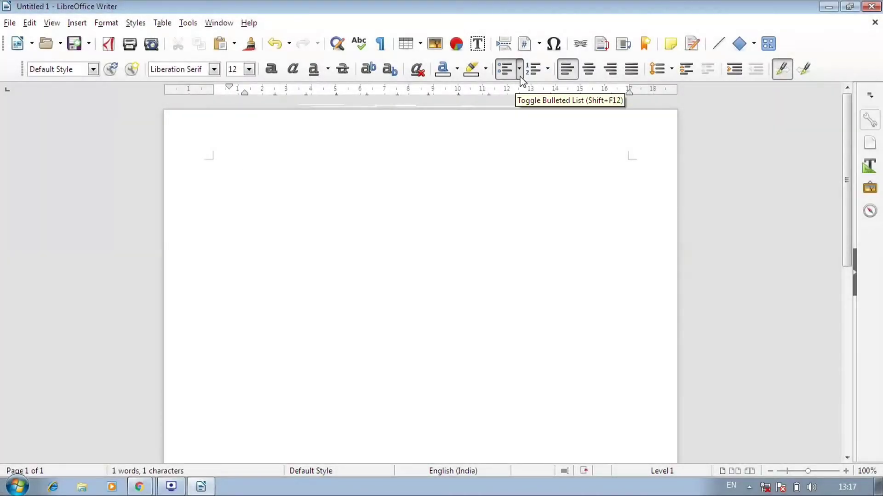
Start a numbered list in the 1) 2) 3) style and enter the items Computer, mouse and keyboard.
{"action": "left_click", "coordinate": [519, 71]}
{"action": "left_click", "coordinate": [449, 235]}
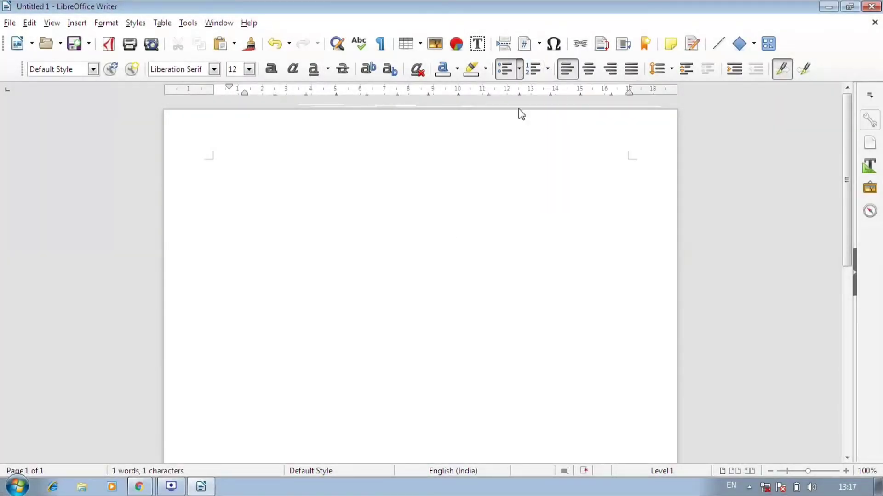
{"action": "left_click", "coordinate": [548, 68]}
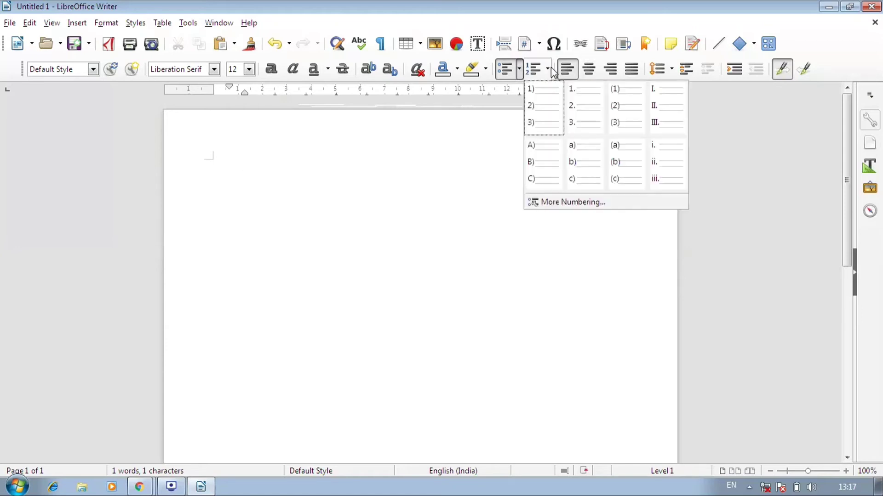
{"action": "left_click", "coordinate": [540, 110]}
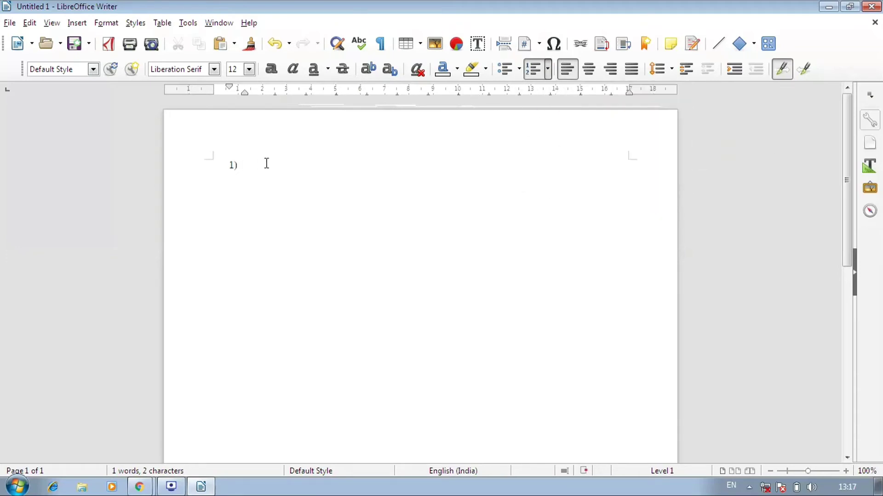
{"action": "type", "text": "computer"}
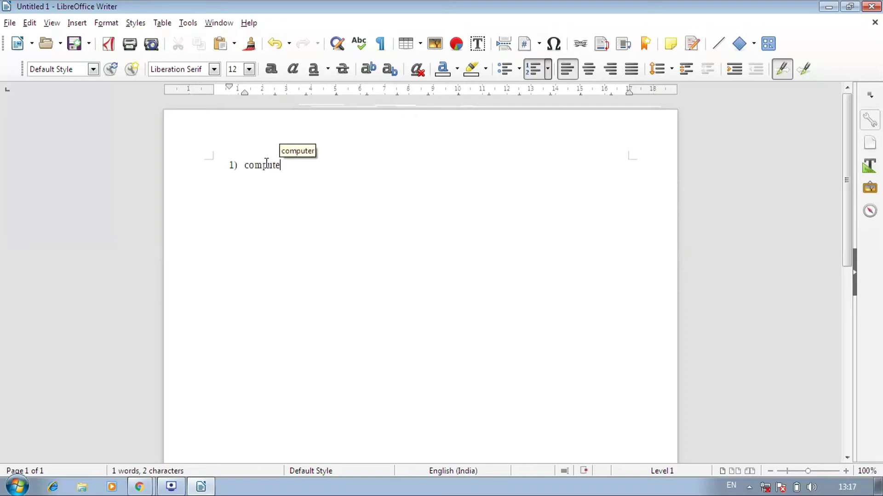
{"action": "key", "text": "Return"}
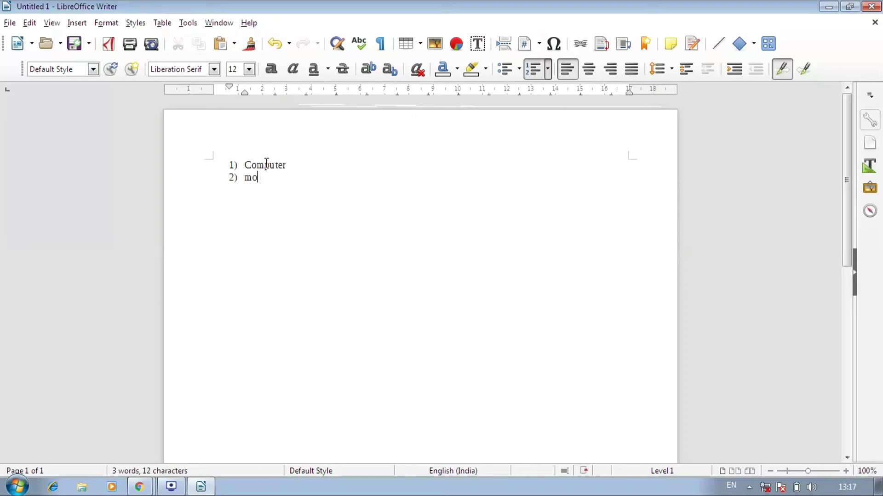
{"action": "key", "text": "Return"}
{"action": "type", "text": "keyboard"}
{"action": "key", "text": "Return"}
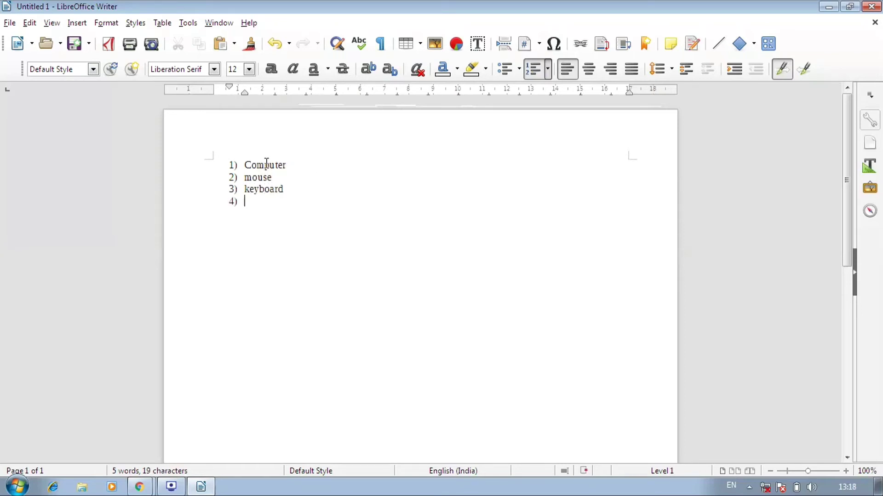
Set the font size of the whole numbered list to 28.
{"action": "left_click", "coordinate": [213, 186]}
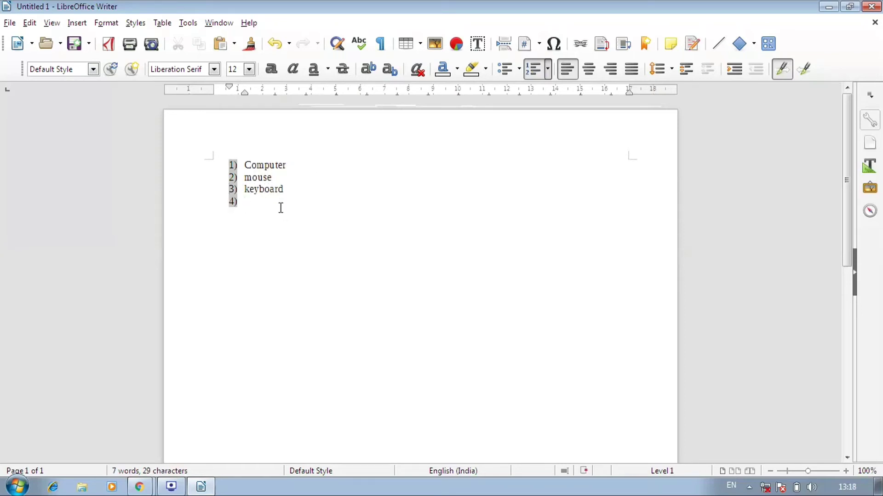
{"action": "left_click_drag", "start_coordinate": [281, 208], "coordinate": [208, 157]}
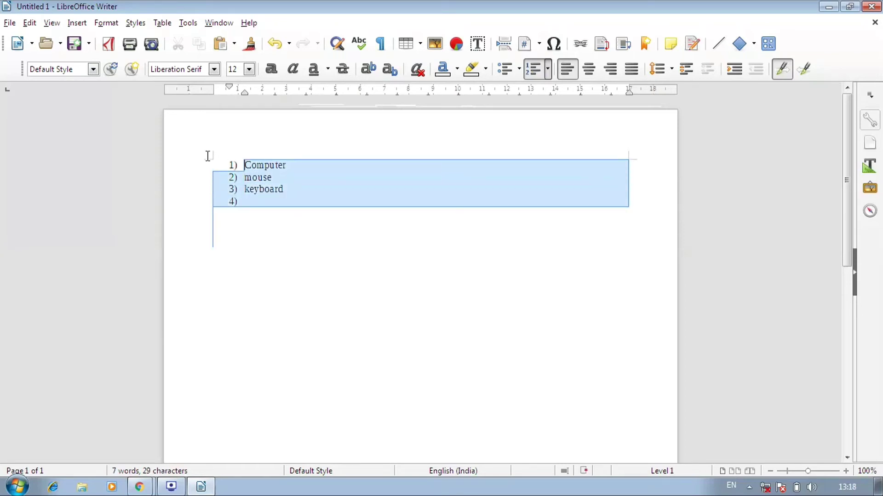
{"action": "left_click", "coordinate": [248, 69]}
{"action": "scroll", "coordinate": [242, 151], "scroll_direction": "down", "scroll_amount": 3}
{"action": "left_click", "coordinate": [243, 174]}
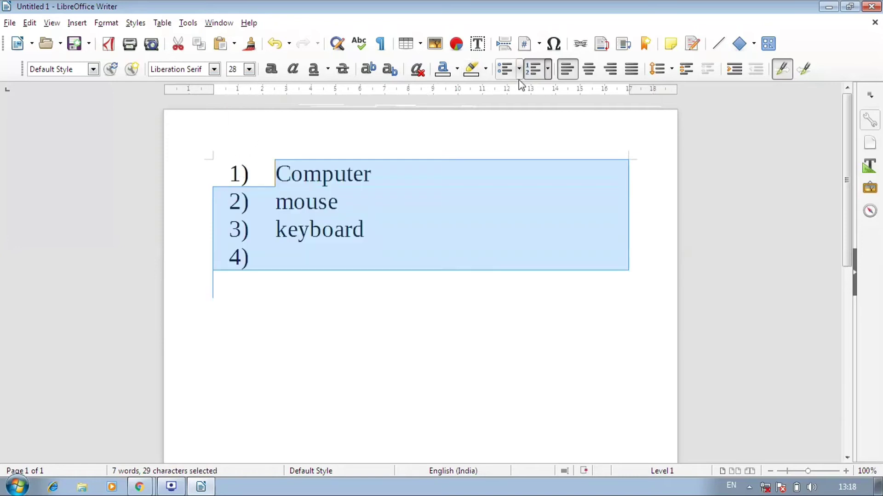
Change the list numbering to uppercase letters A) B) C) and to uppercase Roman numerals I. II. III.
{"action": "left_click", "coordinate": [547, 69]}
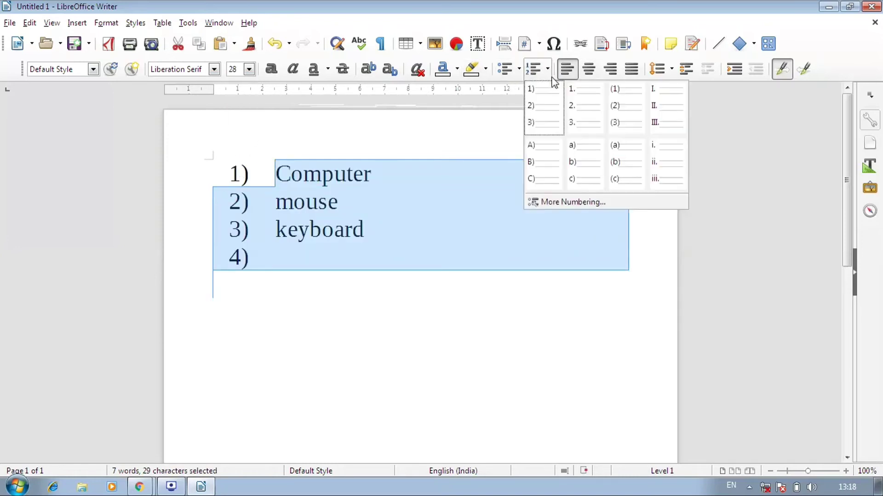
{"action": "left_click", "coordinate": [551, 159]}
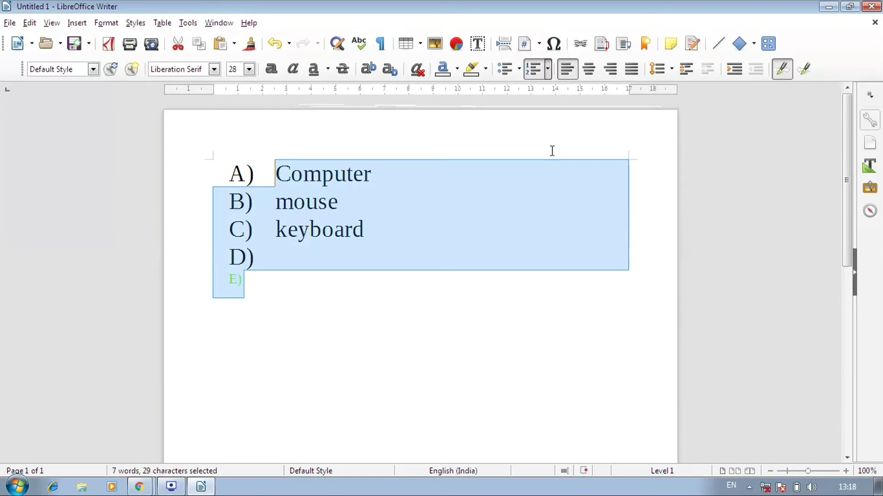
{"action": "left_click", "coordinate": [548, 69]}
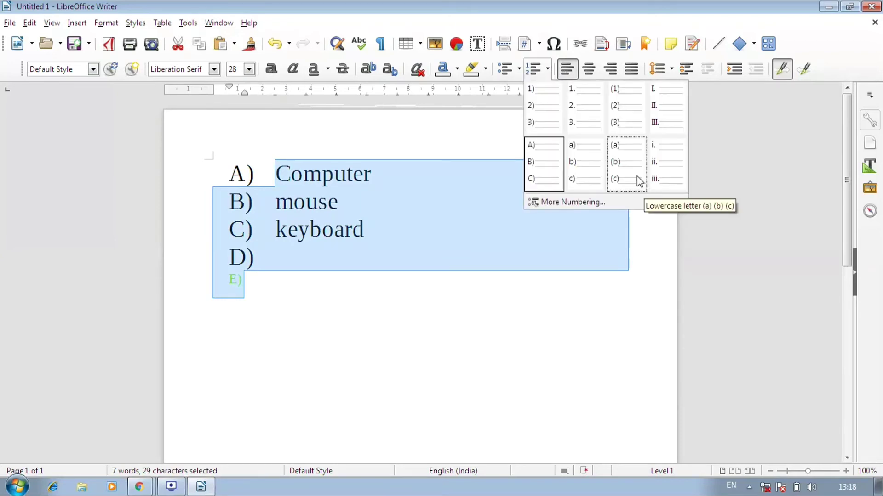
{"action": "left_click", "coordinate": [673, 123]}
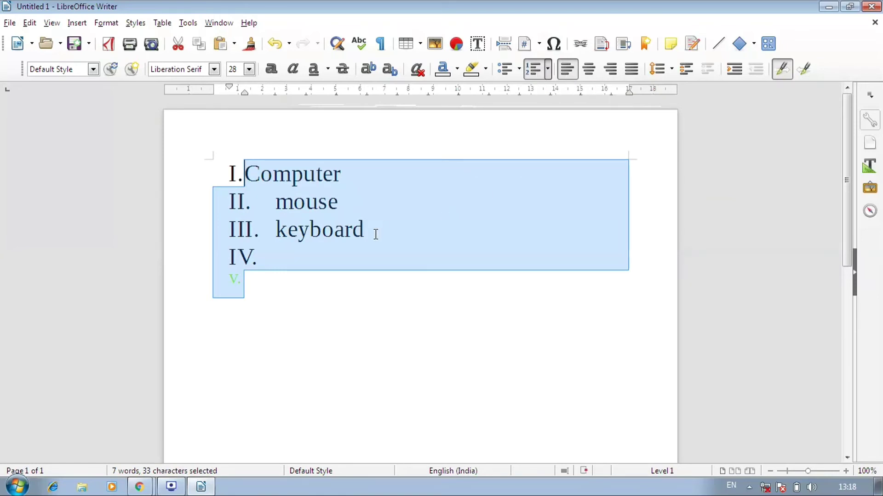
Delete the entire numbered list and remove the leftover numbering from the empty paragraph.
{"action": "left_click", "coordinate": [357, 275]}
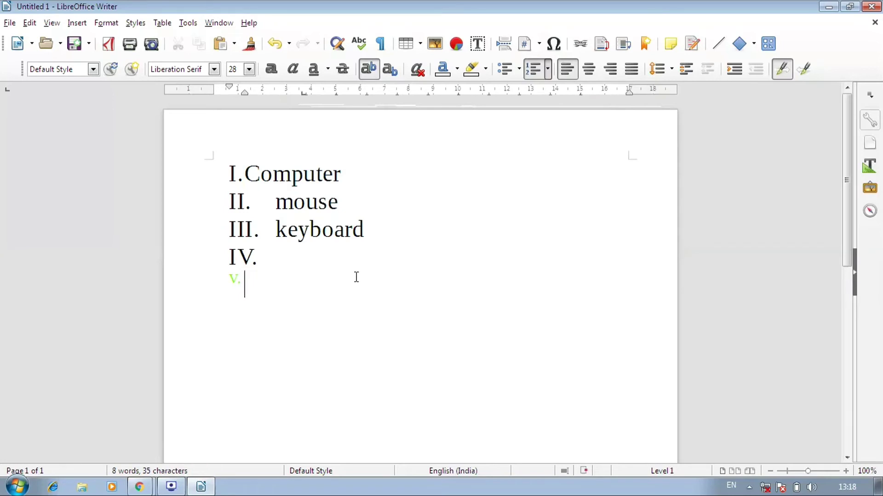
{"action": "key", "text": "BackSpace"}
{"action": "key", "text": "ctrl+a"}
{"action": "key", "text": "BackSpace"}
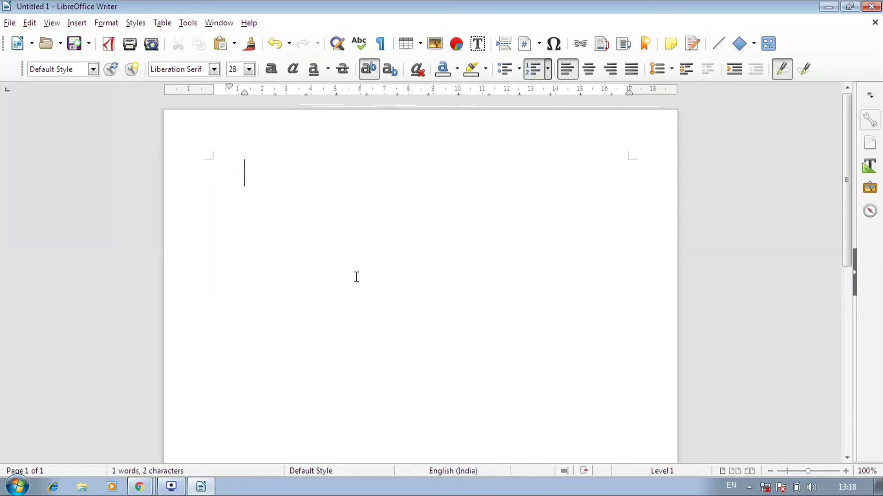
{"action": "key", "text": "BackSpace"}
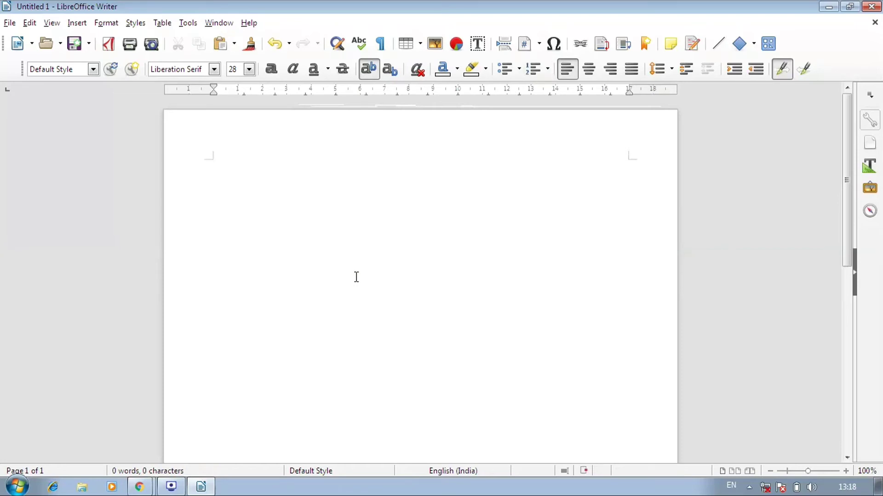
{"action": "type", "text": "Hgfghj"}
{"action": "key", "text": "BackSpace"}
{"action": "key", "text": "BackSpace"}
{"action": "key", "text": "BackSpace"}
{"action": "key", "text": "BackSpace"}
{"action": "key", "text": "BackSpace"}
{"action": "key", "text": "BackSpace"}
Clear the direct formatting at the empty paragraph and set the font size to 48.
{"action": "left_click", "coordinate": [417, 69]}
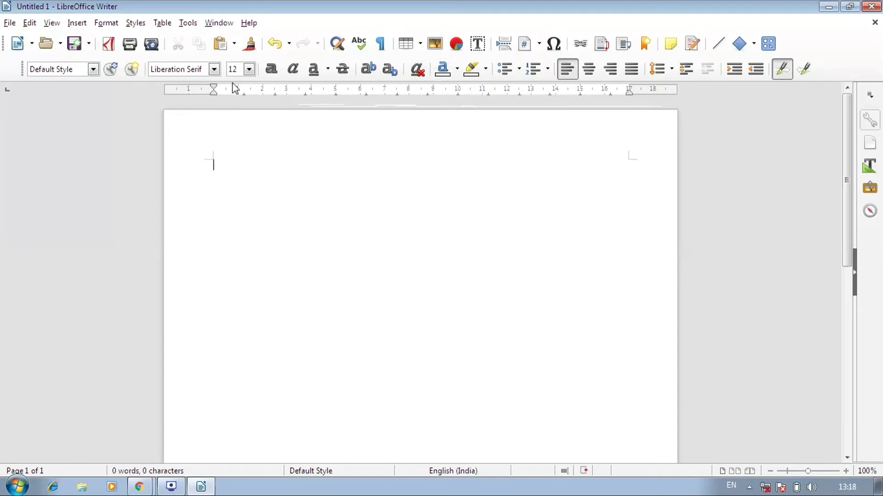
{"action": "left_click", "coordinate": [248, 69]}
{"action": "scroll", "coordinate": [237, 183], "scroll_direction": "down", "scroll_amount": 3}
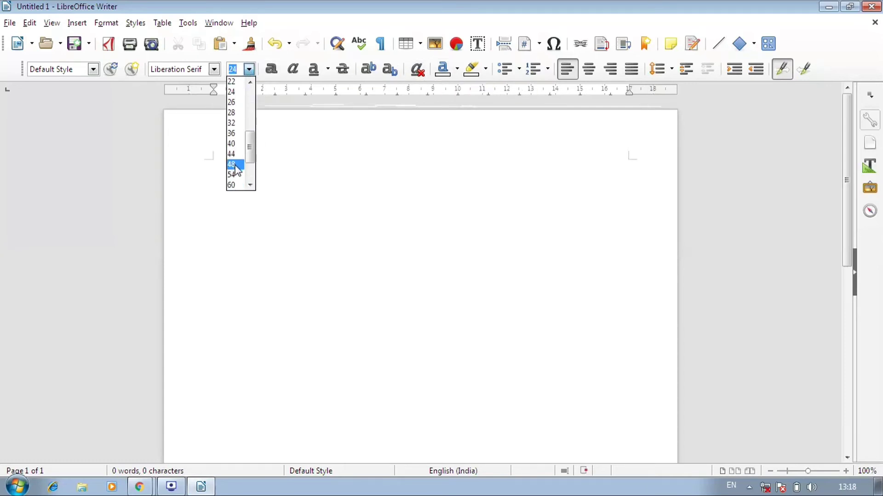
{"action": "left_click", "coordinate": [232, 164]}
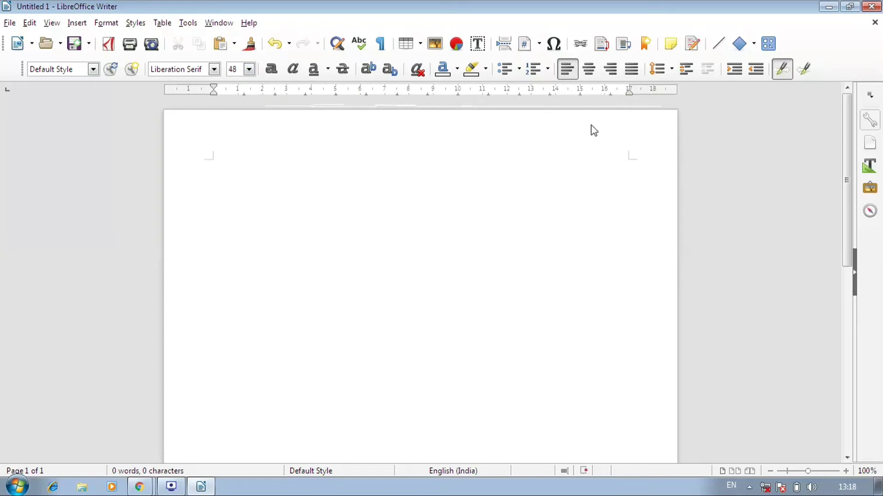
Center the paragraph and enter the word "computer".
{"action": "left_click", "coordinate": [593, 74]}
{"action": "type", "text": "c"}
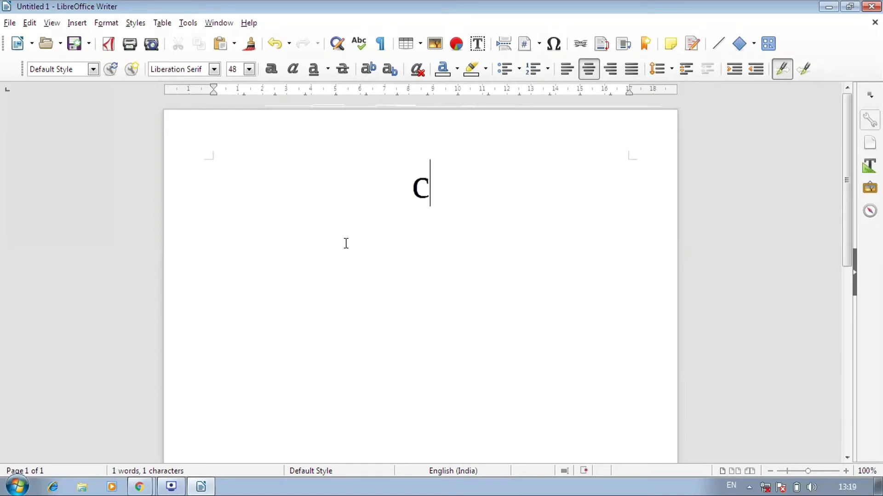
{"action": "type", "text": "omputer"}
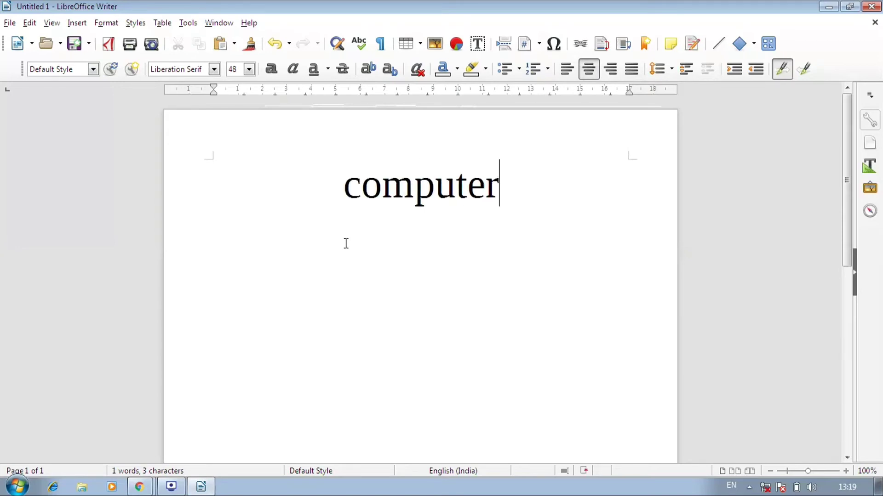
Right-align the paragraph and insert the filler text "hbbnmnbnmbnmbmnbmbn" directly before "computer".
{"action": "left_click", "coordinate": [337, 195]}
{"action": "left_click", "coordinate": [611, 70]}
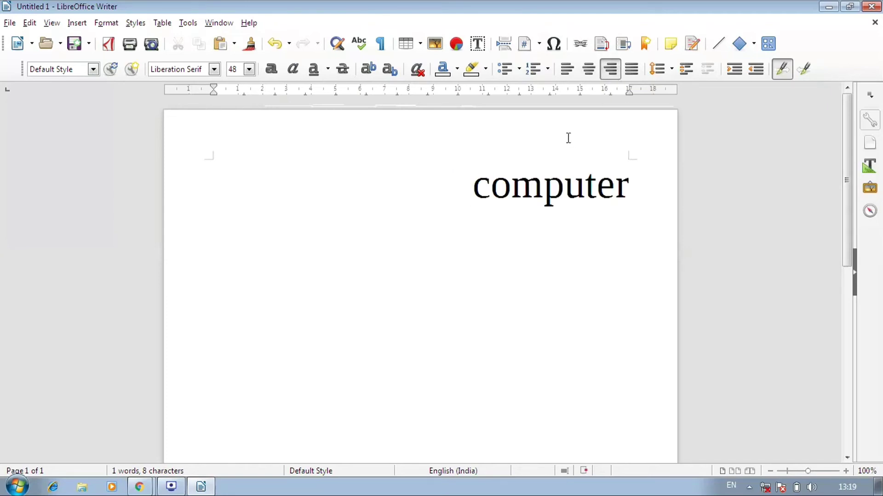
{"action": "type", "text": "hbbnmnbnmbnmbmnbmbn"}
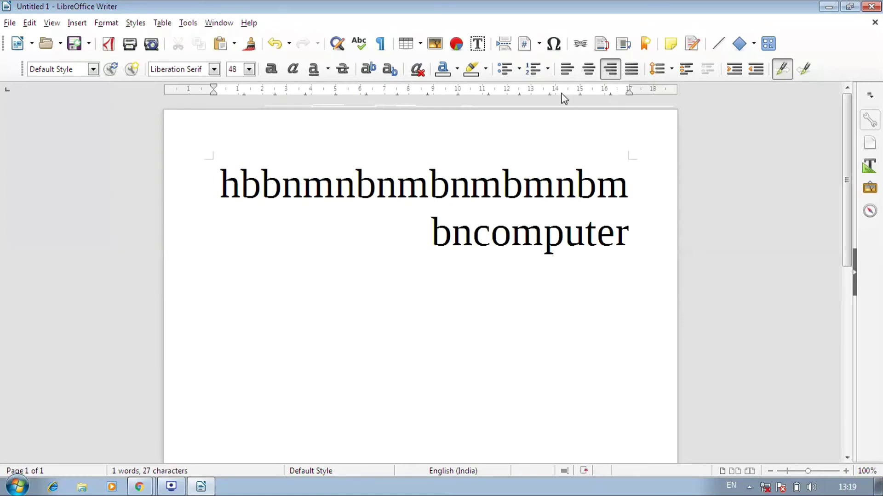
Try left, right and center alignment on the paragraph and set it to justified.
{"action": "left_click", "coordinate": [573, 73]}
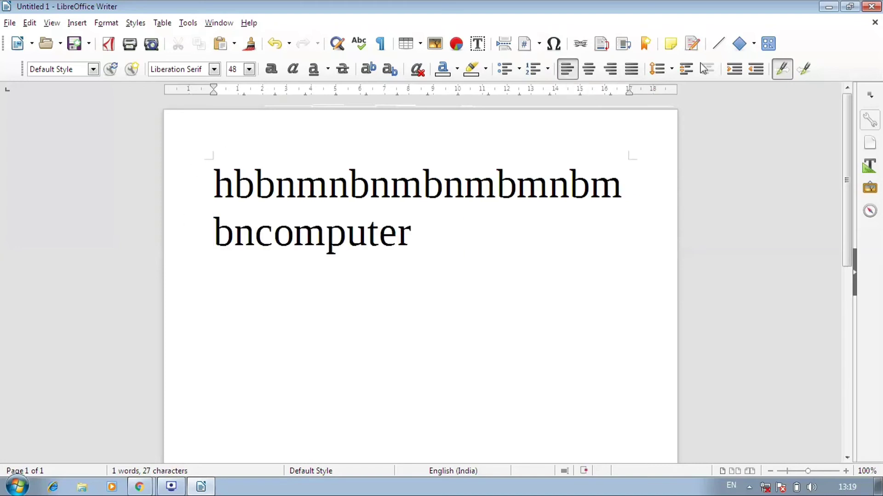
{"action": "left_click", "coordinate": [616, 71]}
{"action": "left_click", "coordinate": [589, 70]}
{"action": "left_click", "coordinate": [567, 69]}
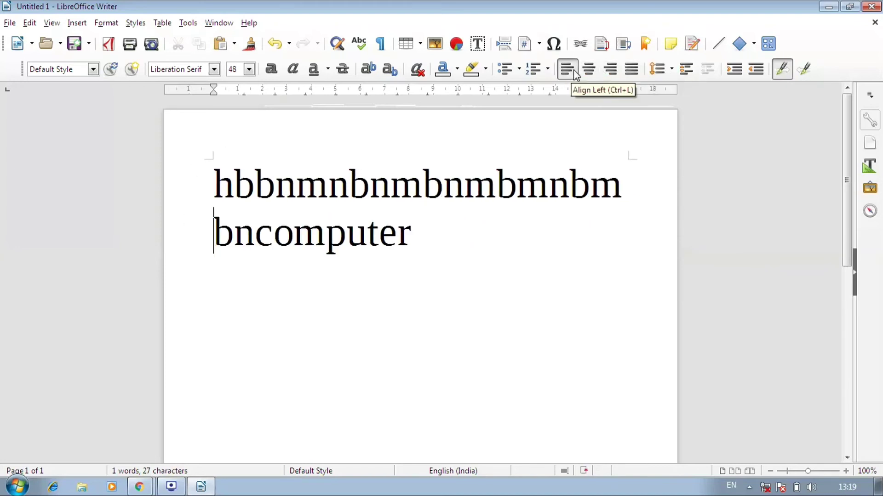
{"action": "left_click", "coordinate": [630, 69]}
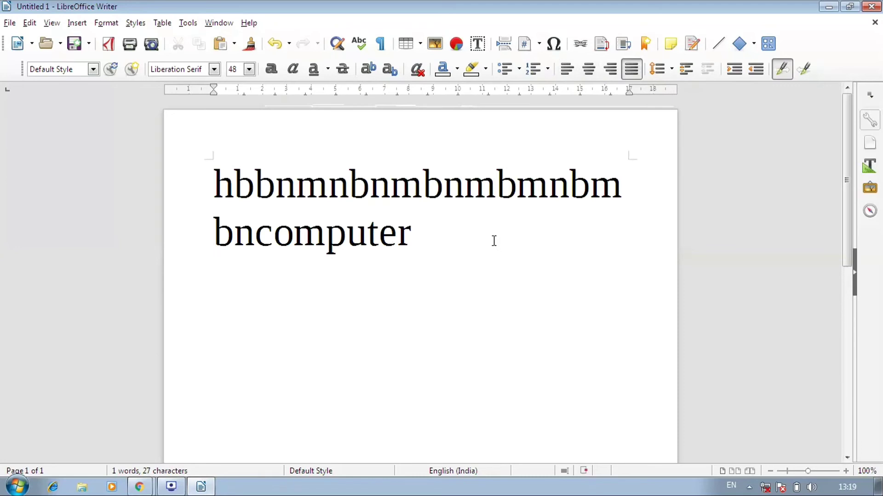
Delete the filler letters in front of the word "computer".
{"action": "key", "text": "Right"}
{"action": "key", "text": "Right"}
{"action": "key", "text": "BackSpace"}
{"action": "key", "text": "BackSpace"}
{"action": "key", "text": "BackSpace"}
{"action": "key", "text": "BackSpace"}
{"action": "key", "text": "BackSpace"}
{"action": "key", "text": "BackSpace"}
{"action": "key", "text": "BackSpace"}
{"action": "key", "text": "BackSpace"}
{"action": "key", "text": "BackSpace"}
{"action": "key", "text": "BackSpace"}
{"action": "key", "text": "BackSpace"}
{"action": "key", "text": "BackSpace"}
{"action": "key", "text": "BackSpace"}
{"action": "key", "text": "BackSpace"}
{"action": "key", "text": "BackSpace"}
{"action": "key", "text": "BackSpace"}
{"action": "key", "text": "BackSpace"}
{"action": "key", "text": "BackSpace"}
{"action": "key", "text": "BackSpace"}
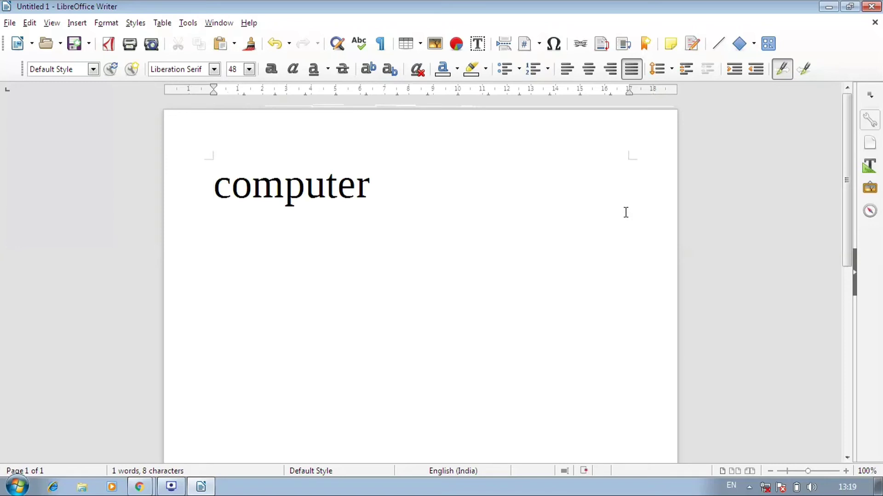
Copy the word "computer" and paste it repeatedly after itself to fill many lines of the page.
{"action": "key", "text": "Right"}
{"action": "key", "text": "ctrl+a"}
{"action": "key", "text": "ctrl+c"}
{"action": "key", "text": "Right"}
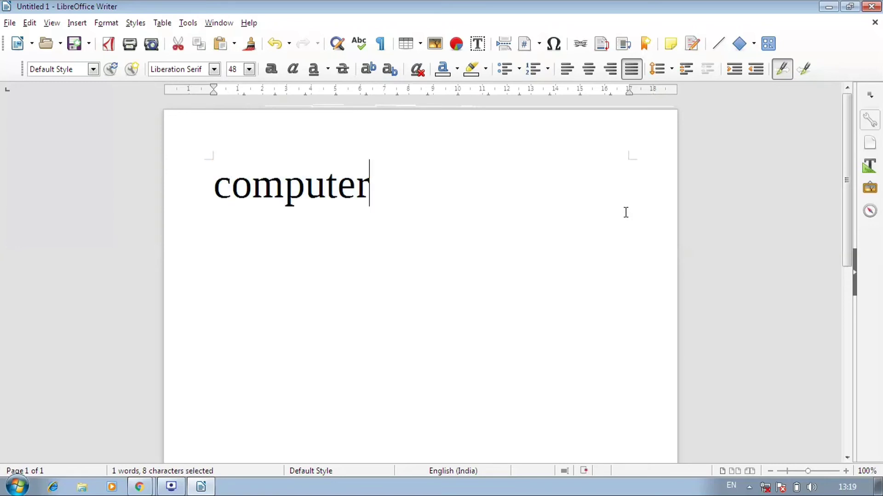
{"action": "key", "text": "ctrl+v"}
{"action": "key", "text": "ctrl+v"}
{"action": "key", "text": "ctrl+v"}
{"action": "key", "text": "ctrl+v"}
{"action": "key", "text": "ctrl+v"}
{"action": "key", "text": "ctrl+v"}
{"action": "key", "text": "ctrl+v"}
{"action": "key", "text": "ctrl+v"}
{"action": "key", "text": "ctrl+v"}
{"action": "key", "text": "ctrl+v"}
{"action": "key", "text": "ctrl+v"}
{"action": "key", "text": "ctrl+v"}
{"action": "key", "text": "ctrl+v"}
{"action": "key", "text": "ctrl+v"}
{"action": "key", "text": "ctrl+v"}
{"action": "key", "text": "ctrl+v"}
{"action": "key", "text": "ctrl+v"}
{"action": "key", "text": "ctrl+v"}
{"action": "key", "text": "ctrl+v"}
{"action": "key", "text": "ctrl+v"}
{"action": "key", "text": "ctrl+v"}
{"action": "key", "text": "ctrl+v"}
{"action": "key", "text": "ctrl+v"}
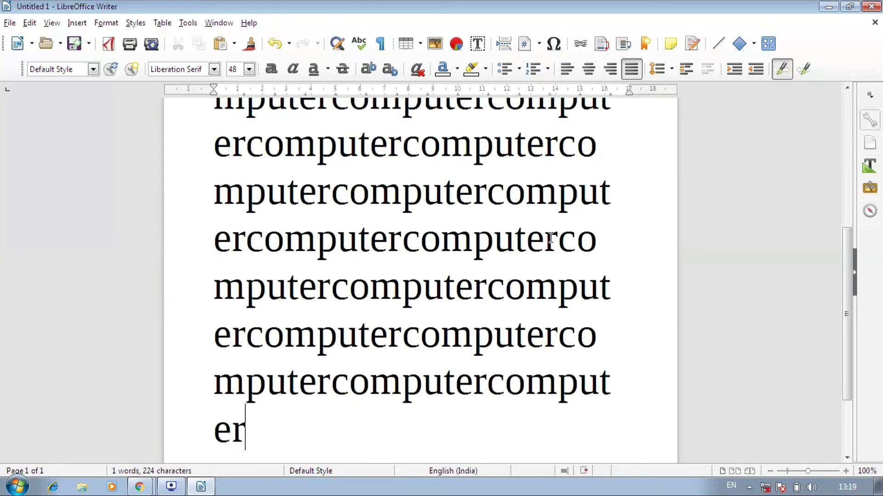
Set the font size of the entire document text to 32.
{"action": "scroll", "coordinate": [374, 234], "scroll_direction": "up", "scroll_amount": 6}
{"action": "key", "text": "ctrl+a"}
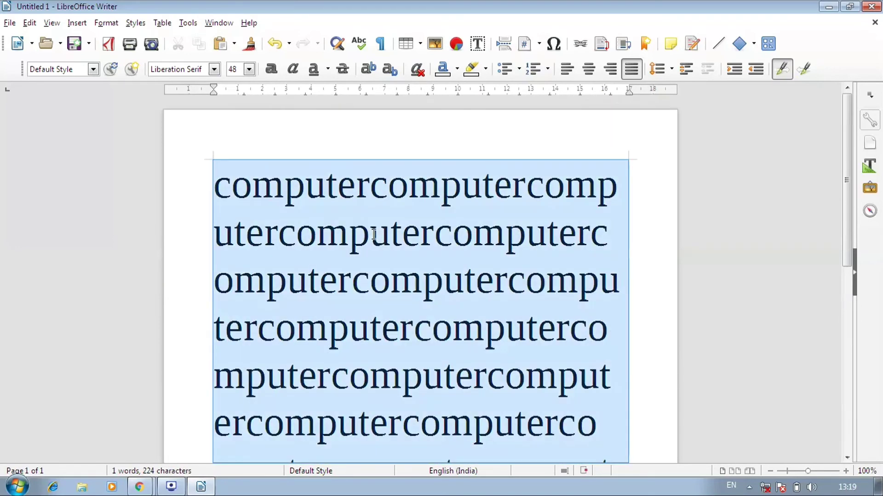
{"action": "left_click", "coordinate": [248, 70]}
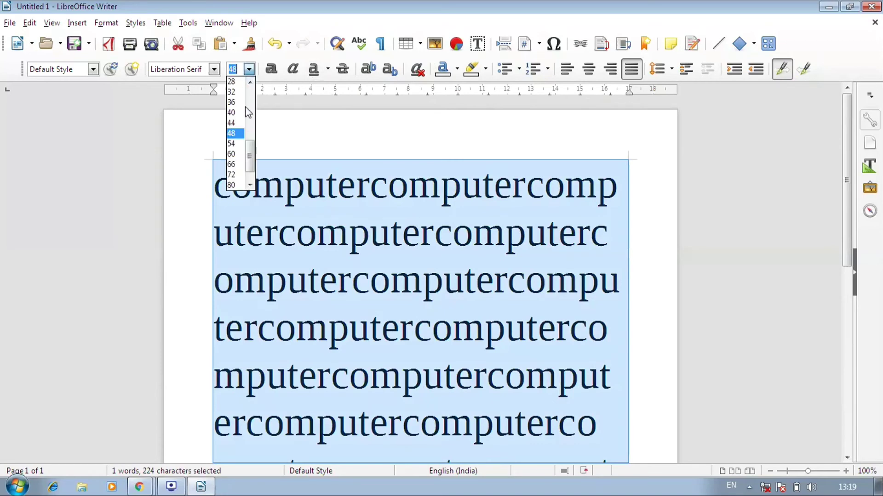
{"action": "left_click", "coordinate": [238, 94]}
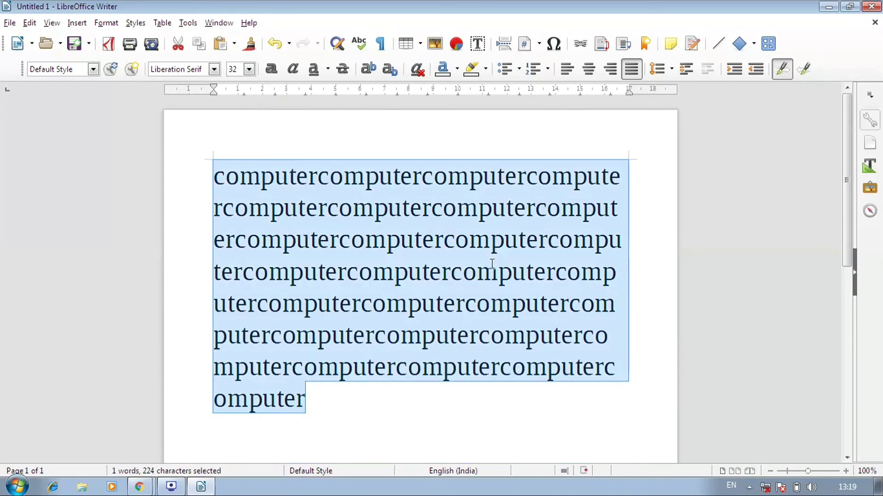
{"action": "left_click", "coordinate": [477, 311]}
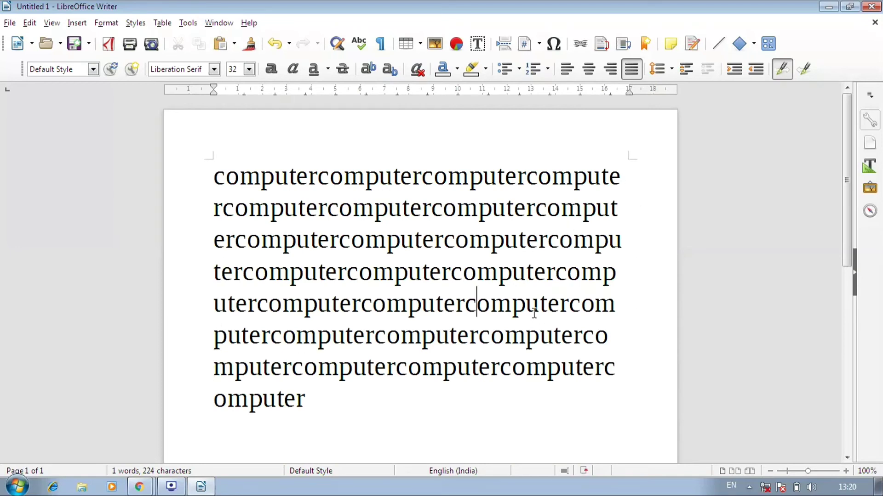
Compare justified and left alignment on the whole paragraph, finishing with left alignment.
{"action": "left_click_drag", "start_coordinate": [217, 175], "coordinate": [349, 403]}
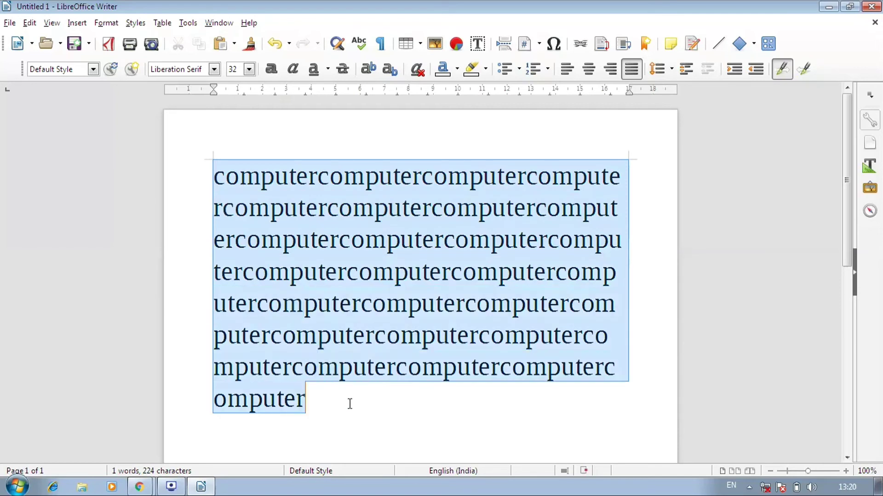
{"action": "left_click", "coordinate": [631, 69]}
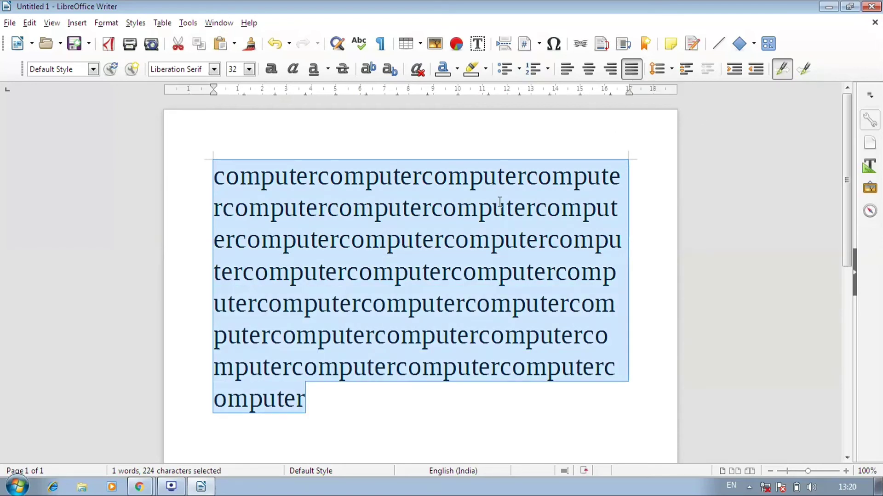
{"action": "left_click", "coordinate": [569, 75]}
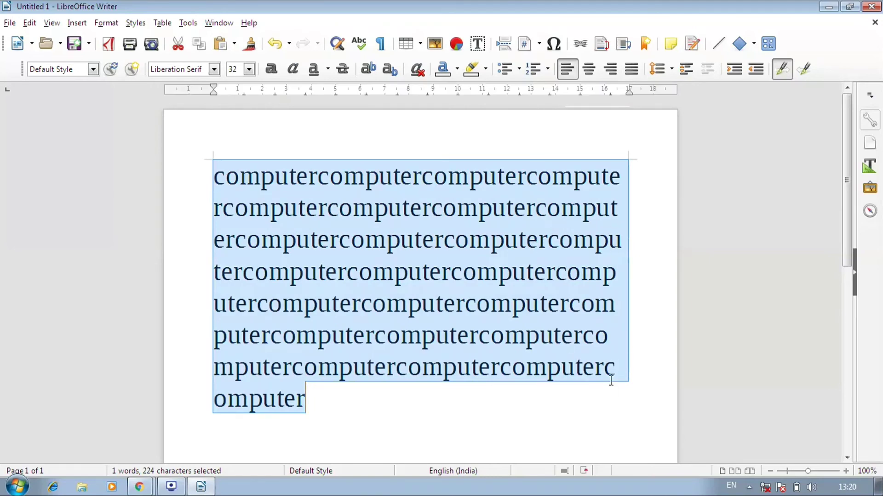
{"action": "left_click", "coordinate": [634, 71]}
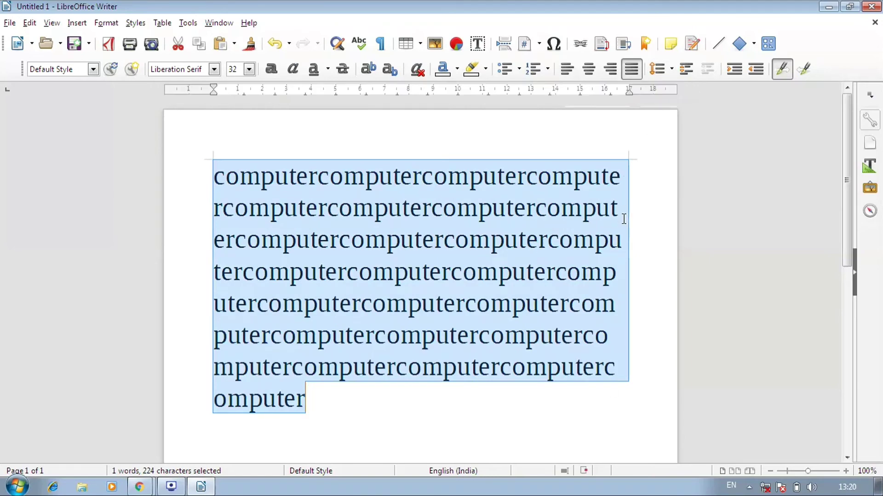
{"action": "left_click", "coordinate": [624, 218]}
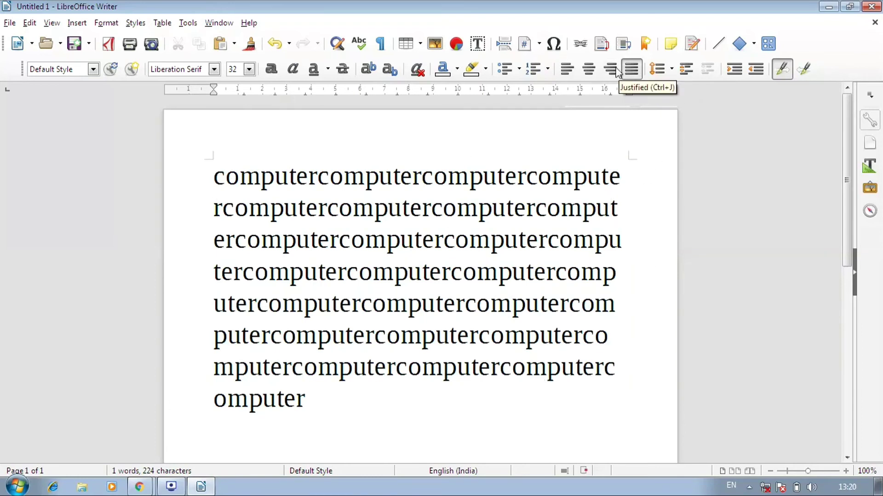
{"action": "left_click", "coordinate": [566, 69]}
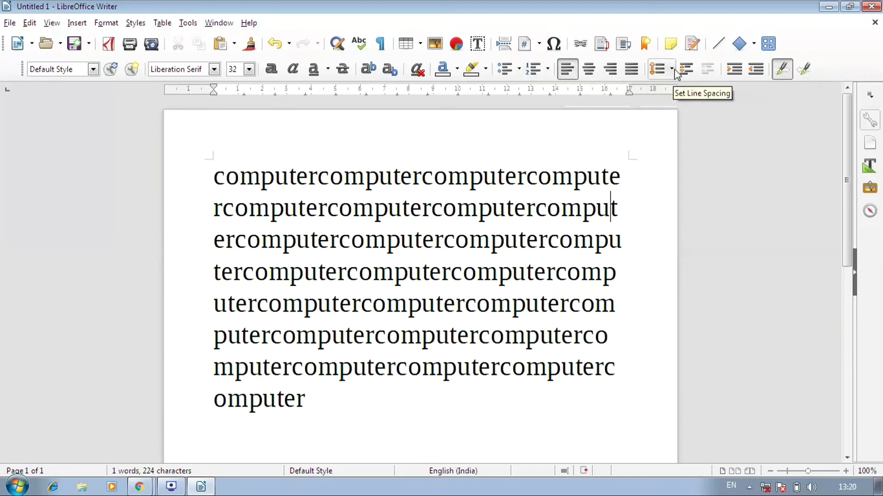
Try the preset line spacings 1.15, 1.5 and 2 on the paragraph.
{"action": "left_click", "coordinate": [630, 208]}
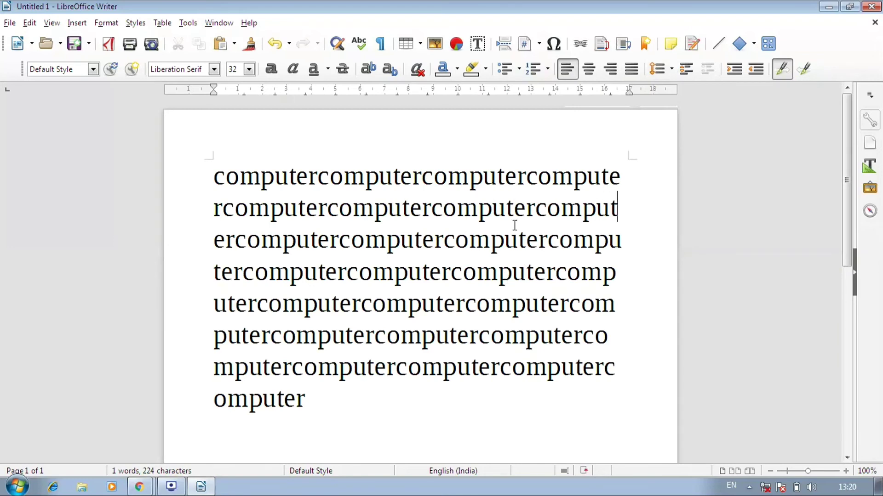
{"action": "left_click", "coordinate": [673, 70]}
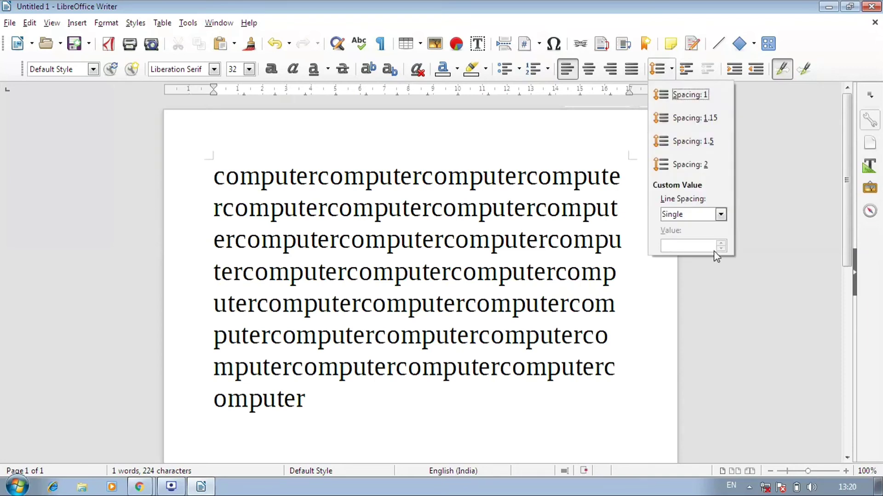
{"action": "left_click", "coordinate": [702, 120]}
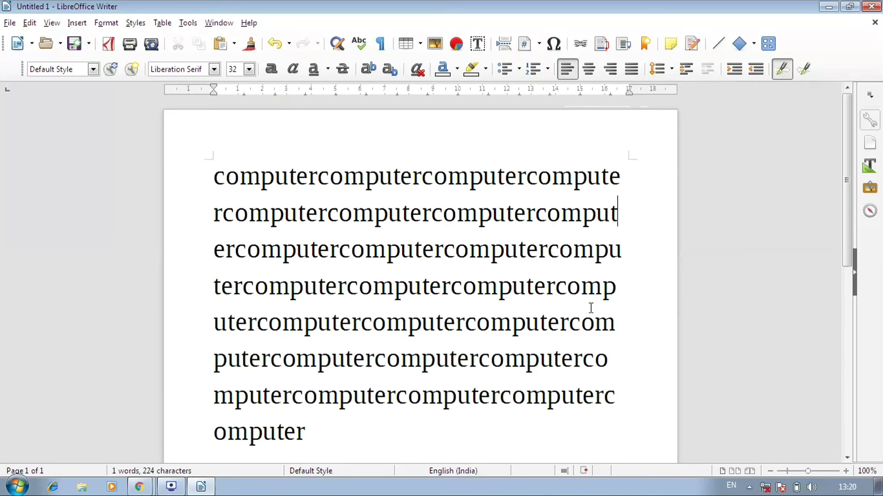
{"action": "left_click", "coordinate": [671, 69]}
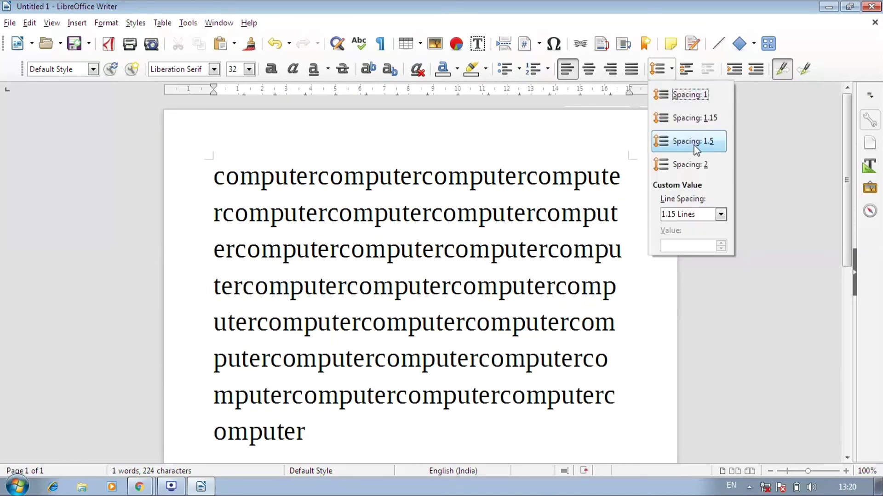
{"action": "left_click", "coordinate": [667, 141]}
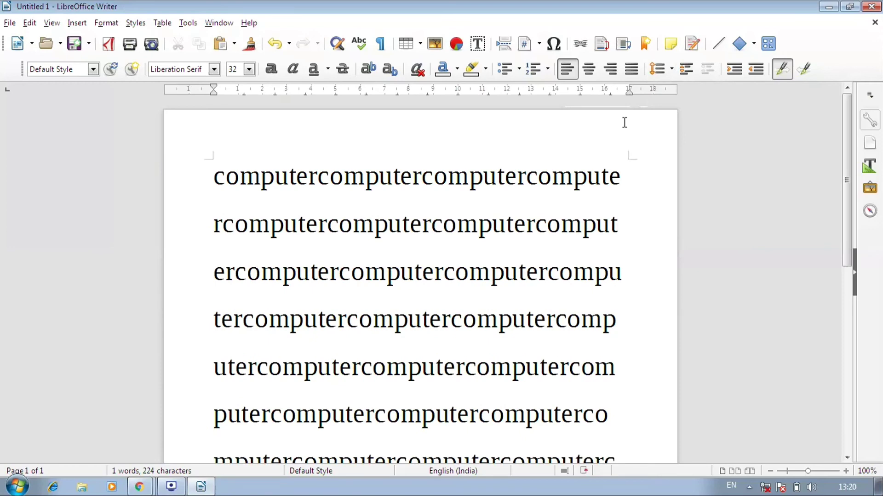
{"action": "left_click", "coordinate": [671, 68]}
{"action": "left_click", "coordinate": [695, 166]}
{"action": "scroll", "coordinate": [575, 281], "scroll_direction": "down", "scroll_amount": 2}
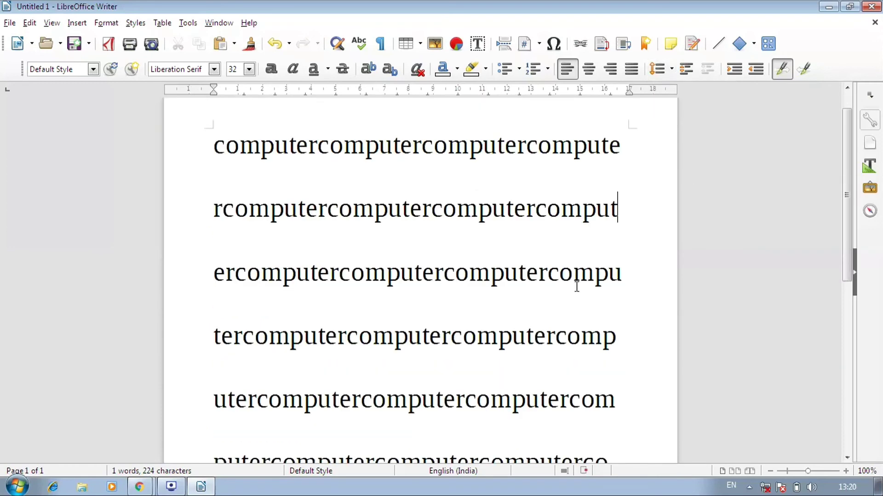
{"action": "scroll", "coordinate": [575, 281], "scroll_direction": "up", "scroll_amount": 2}
Try the custom line spacing options Single and At least on the paragraph, returning to Single.
{"action": "left_click", "coordinate": [672, 69]}
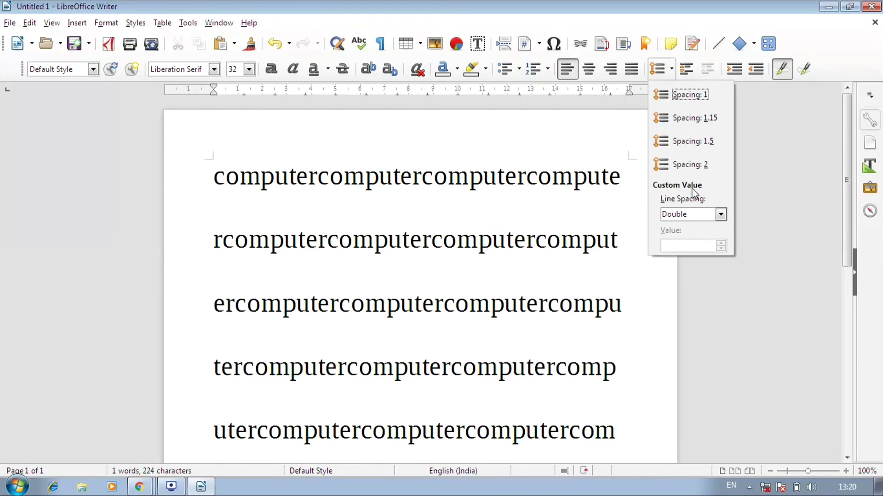
{"action": "left_click", "coordinate": [707, 217]}
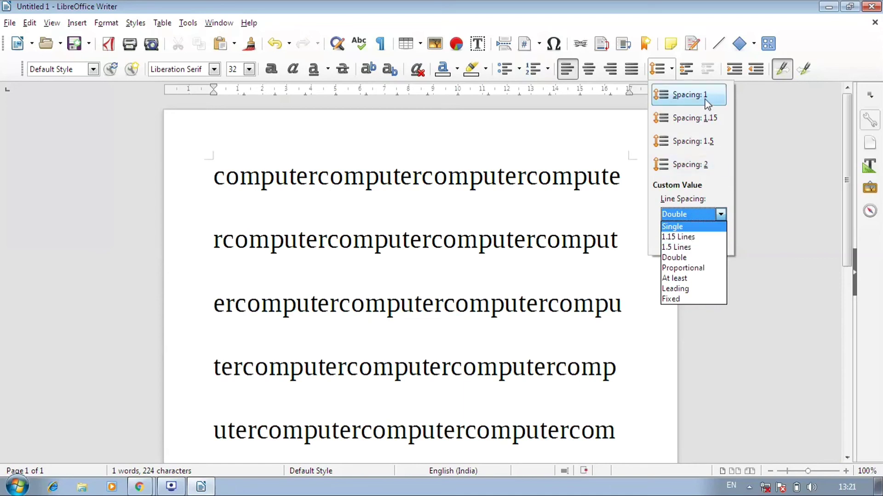
{"action": "left_click", "coordinate": [689, 226]}
{"action": "left_click", "coordinate": [694, 213]}
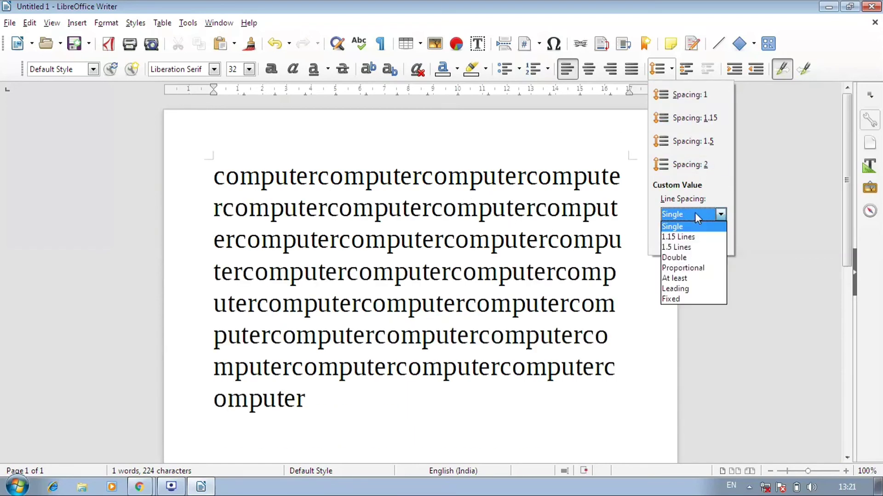
{"action": "left_click", "coordinate": [683, 277]}
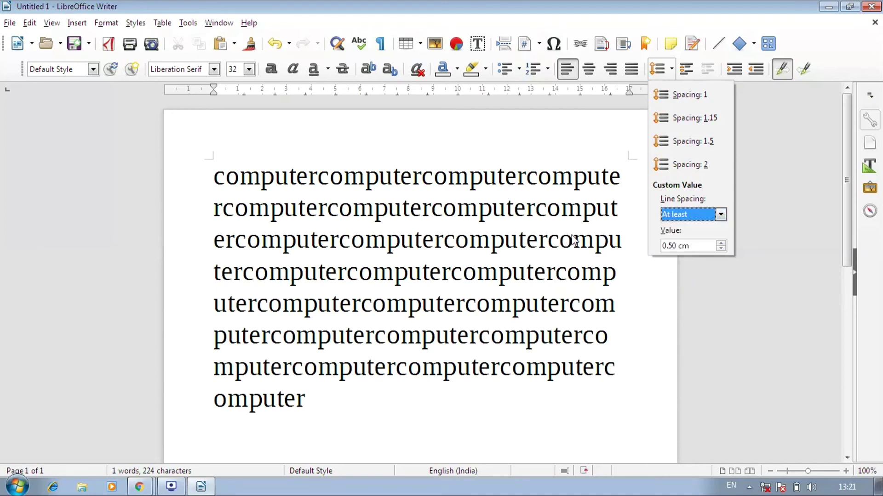
{"action": "left_click", "coordinate": [720, 214]}
{"action": "left_click", "coordinate": [705, 227]}
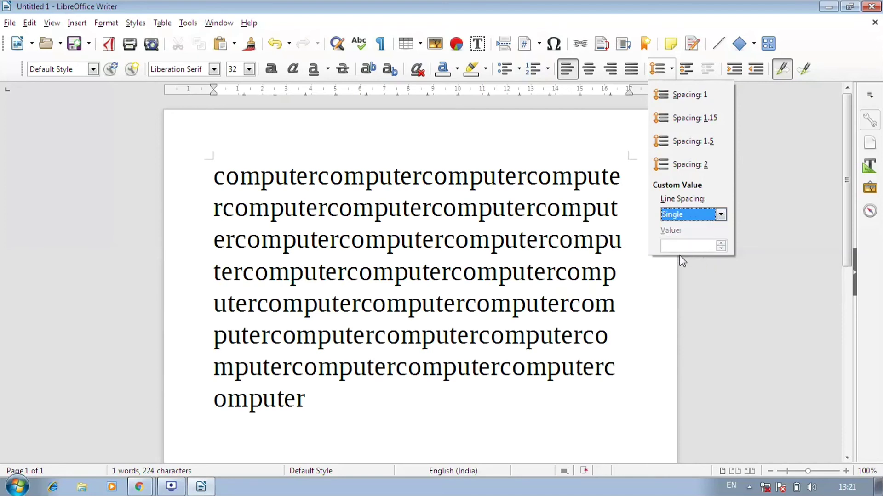
Try the custom line spacing options 1.15 Lines and Double on the paragraph.
{"action": "left_click", "coordinate": [689, 214]}
{"action": "left_click", "coordinate": [697, 237]}
{"action": "left_click", "coordinate": [712, 219]}
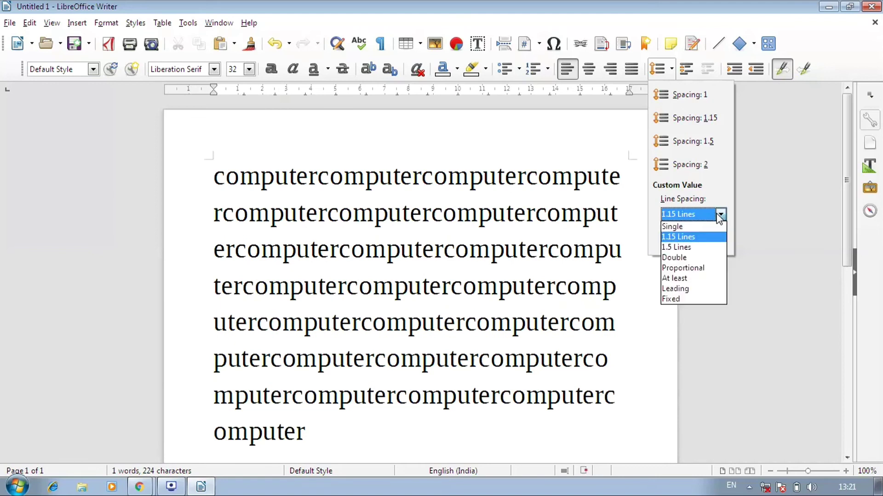
{"action": "left_click", "coordinate": [698, 257]}
Try At least line spacing with a value of 50 cm on the paragraph and undo that value.
{"action": "left_click", "coordinate": [699, 217]}
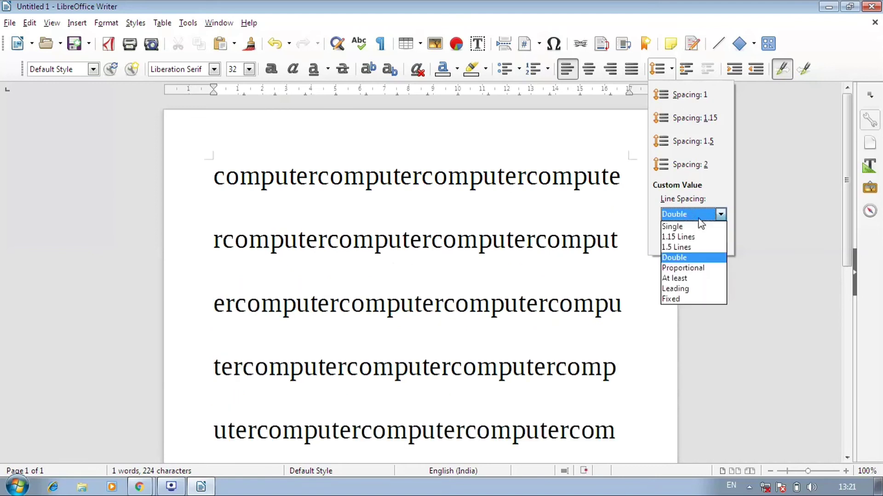
{"action": "left_click", "coordinate": [688, 277]}
{"action": "left_click", "coordinate": [696, 246]}
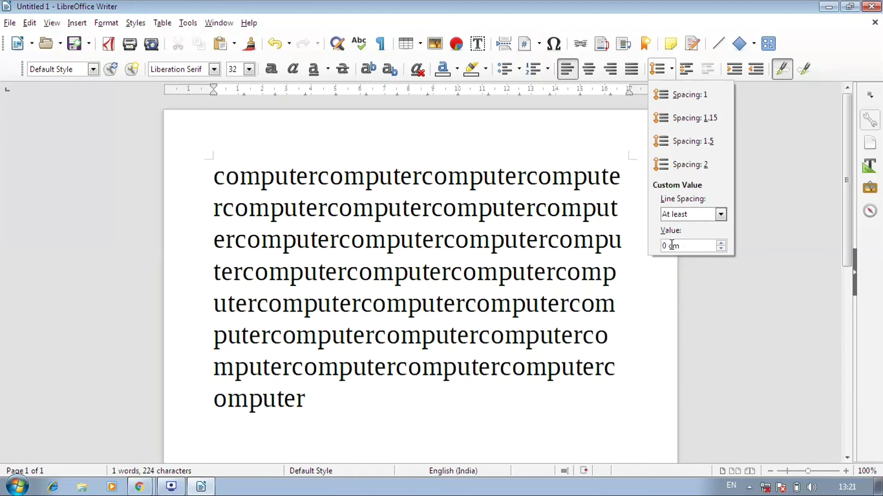
{"action": "type", "text": "5"}
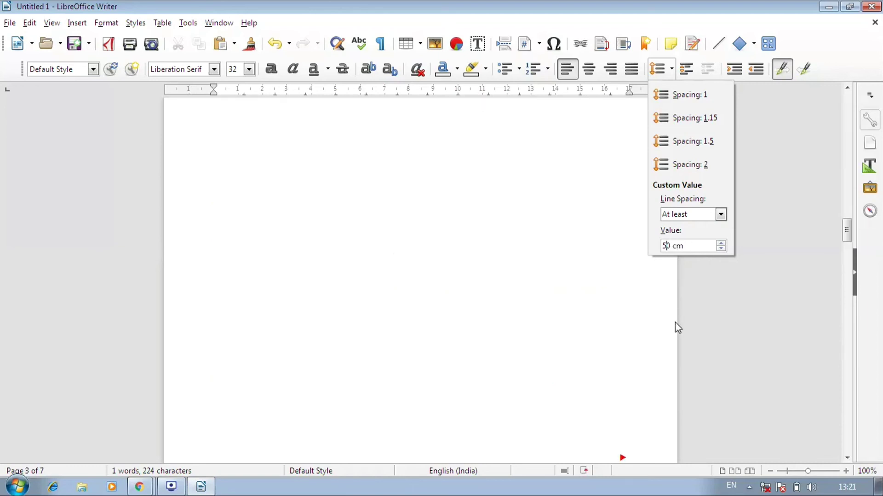
{"action": "left_click", "coordinate": [674, 321]}
{"action": "scroll", "coordinate": [666, 295], "scroll_direction": "up", "scroll_amount": 5}
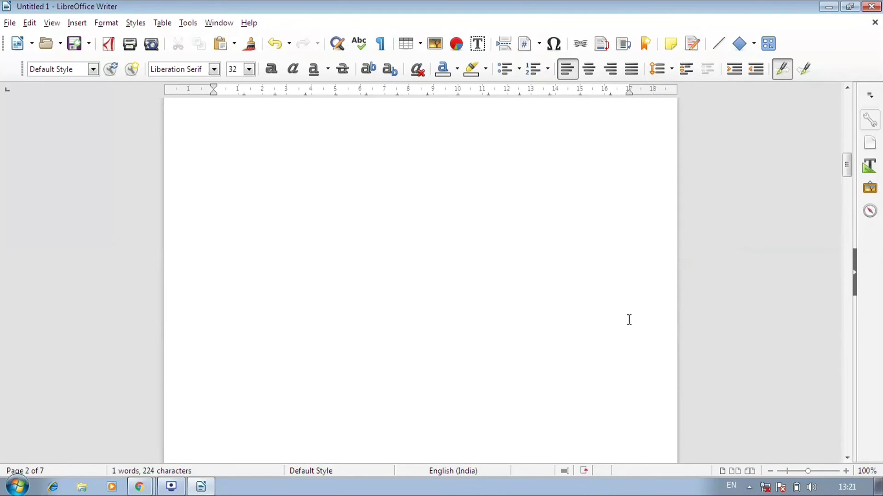
{"action": "scroll", "coordinate": [629, 320], "scroll_direction": "up", "scroll_amount": 5}
{"action": "scroll", "coordinate": [621, 322], "scroll_direction": "down", "scroll_amount": 3}
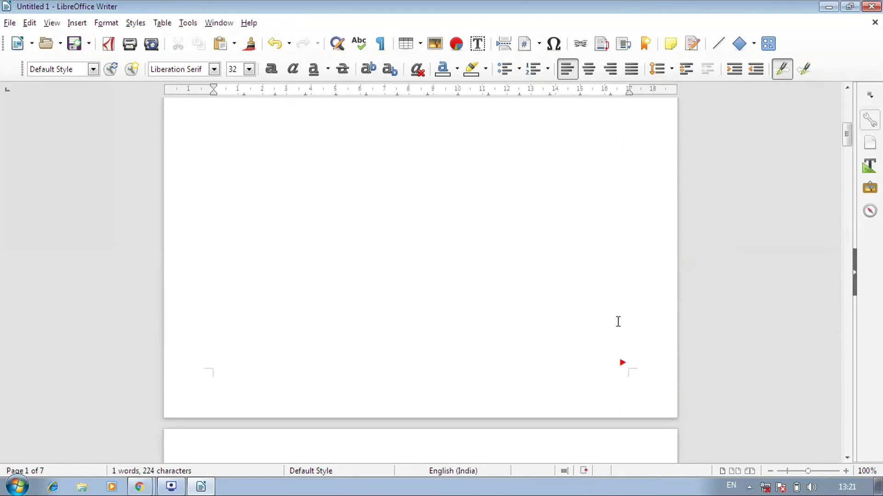
{"action": "key", "text": "ctrl+z"}
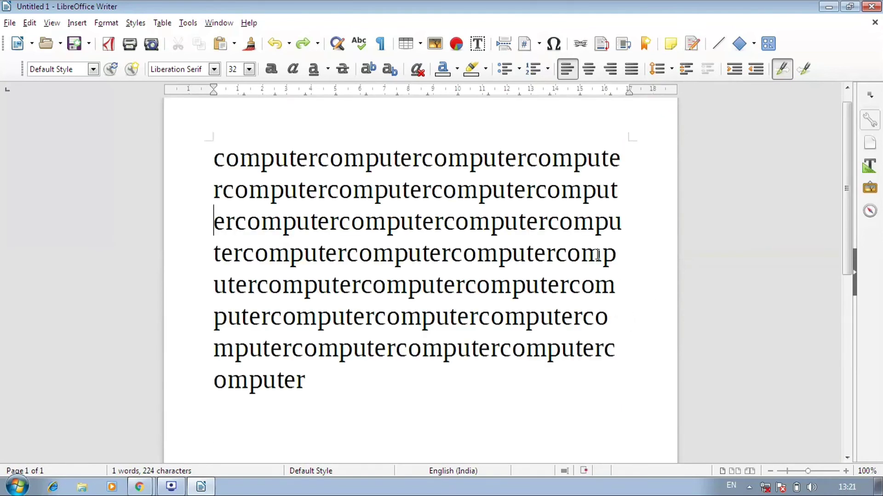
Try Fixed line spacing on the paragraph and set its line spacing back to Single.
{"action": "left_click", "coordinate": [623, 253]}
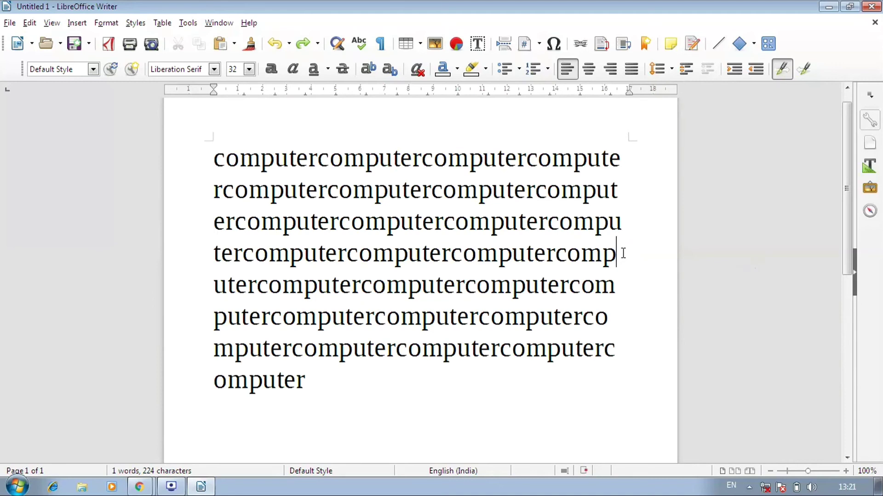
{"action": "left_click", "coordinate": [672, 71]}
{"action": "left_click", "coordinate": [687, 215]}
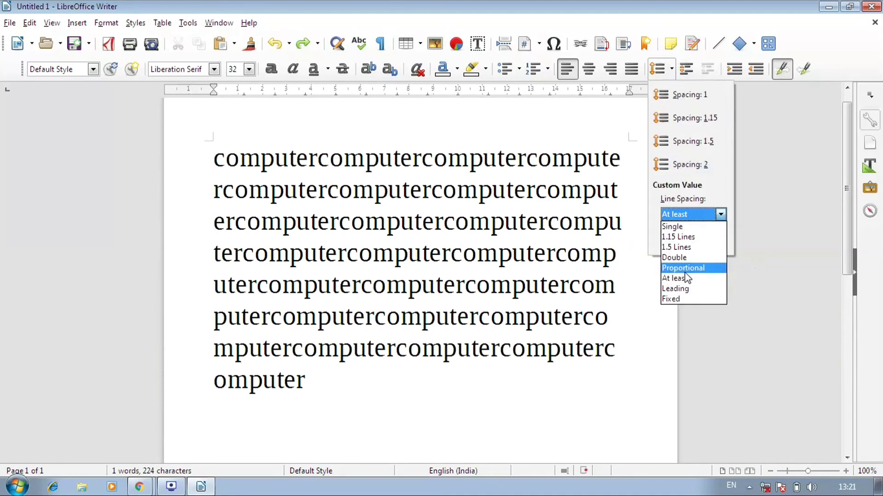
{"action": "left_click", "coordinate": [670, 299]}
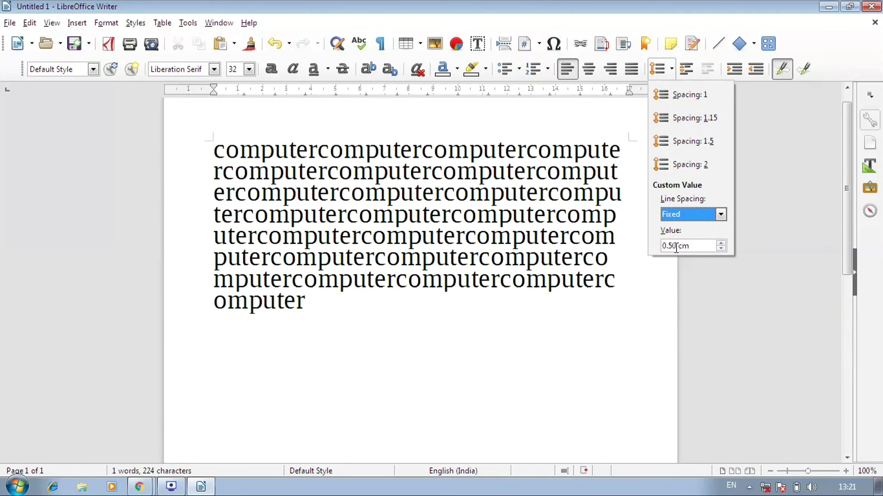
{"action": "left_click", "coordinate": [688, 212]}
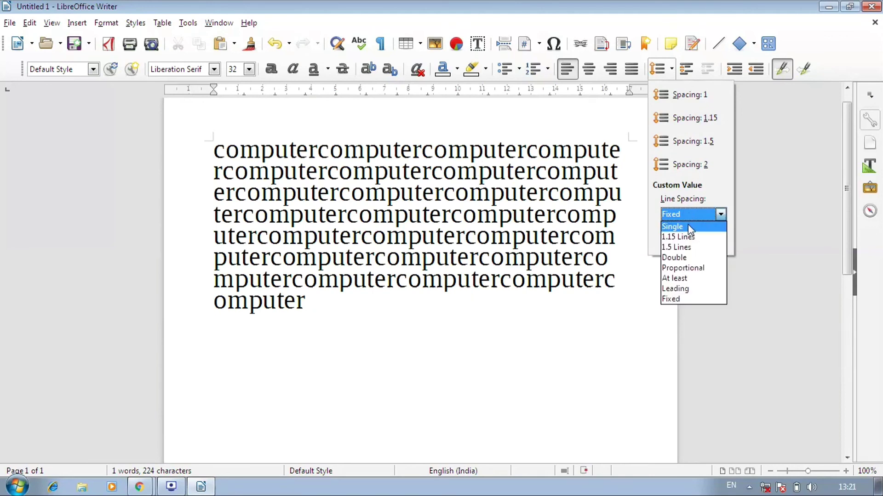
{"action": "left_click", "coordinate": [688, 227]}
{"action": "left_click", "coordinate": [617, 224]}
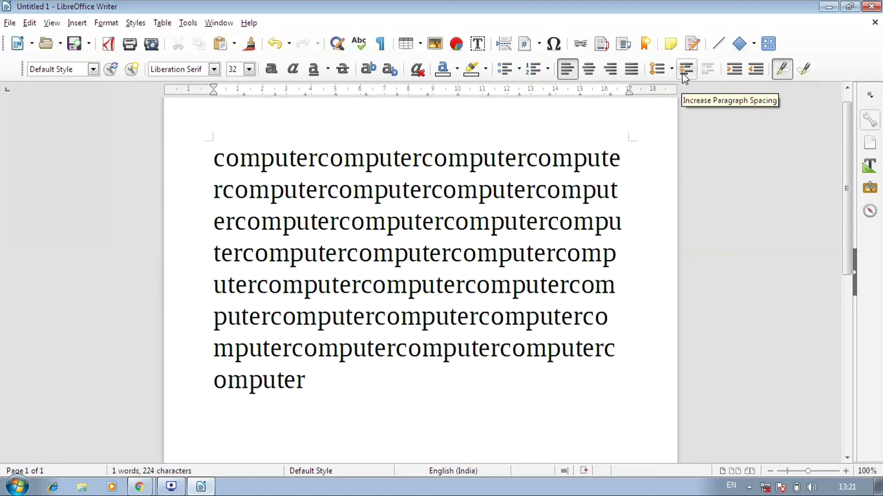
Increase the paragraph spacing of the computer text by one increment.
{"action": "left_click", "coordinate": [634, 159]}
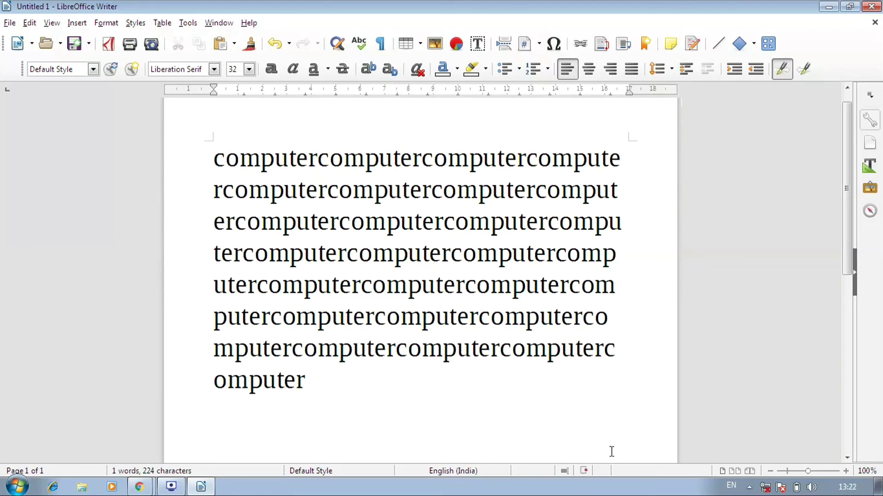
{"action": "left_click", "coordinate": [686, 69]}
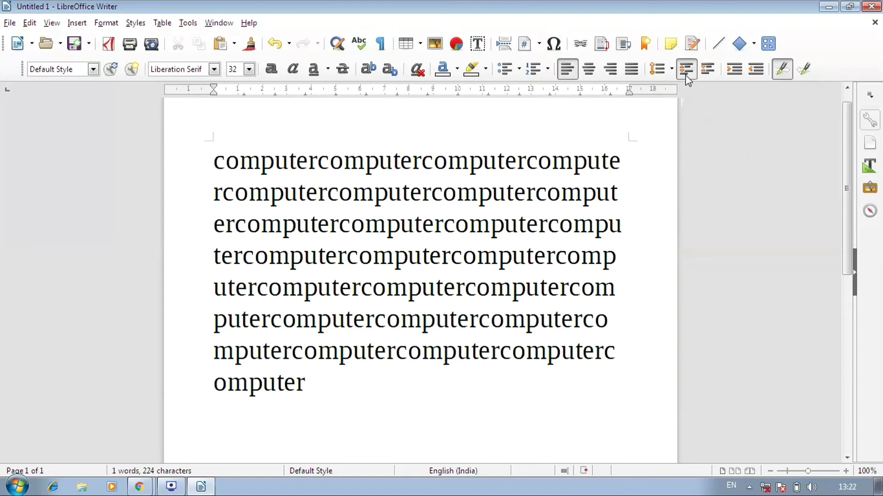
Increase the paragraph spacing of the long computer text by several more increments.
{"action": "left_click", "coordinate": [686, 69]}
{"action": "left_click", "coordinate": [686, 69]}
{"action": "left_click", "coordinate": [686, 73]}
{"action": "scroll", "coordinate": [625, 235], "scroll_direction": "up", "scroll_amount": 1}
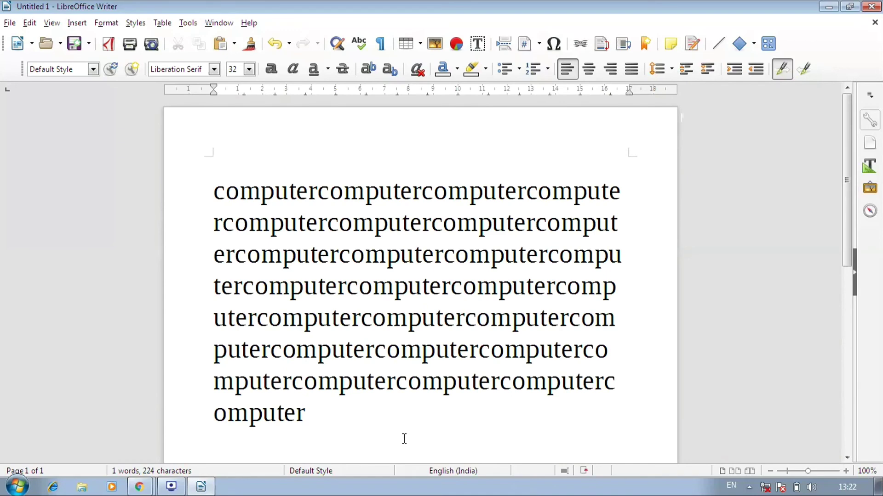
Add the word "computer" in a justified paragraph below the long computer text.
{"action": "key", "text": "Return"}
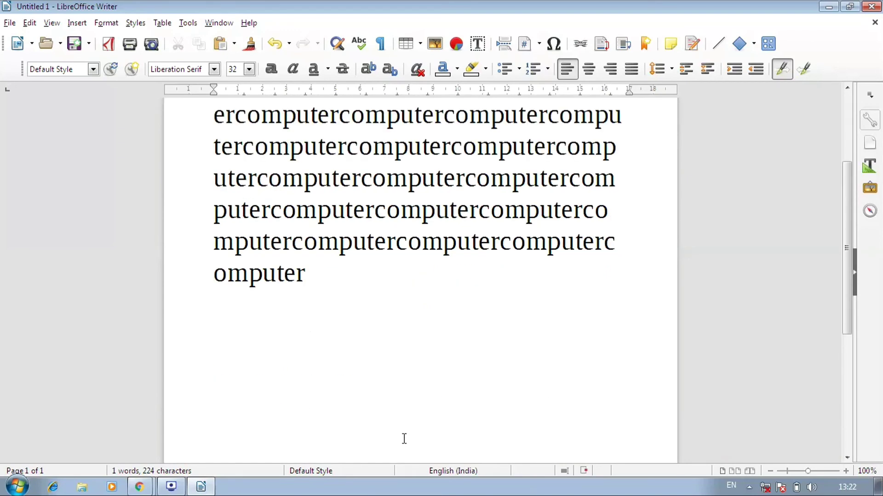
{"action": "type", "text": "computer"}
{"action": "key", "text": "ctrl+j"}
{"action": "scroll", "coordinate": [404, 437], "scroll_direction": "up", "scroll_amount": 3}
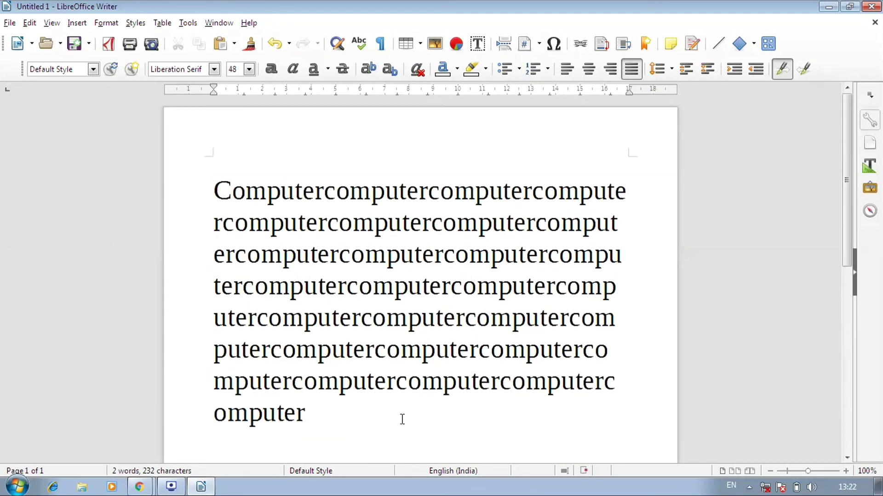
Increase the paragraph spacing of the large "computer" line below the long text by repeated increments.
{"action": "scroll", "coordinate": [402, 420], "scroll_direction": "down", "scroll_amount": 3}
{"action": "left_click", "coordinate": [348, 264]}
{"action": "left_click", "coordinate": [390, 375]}
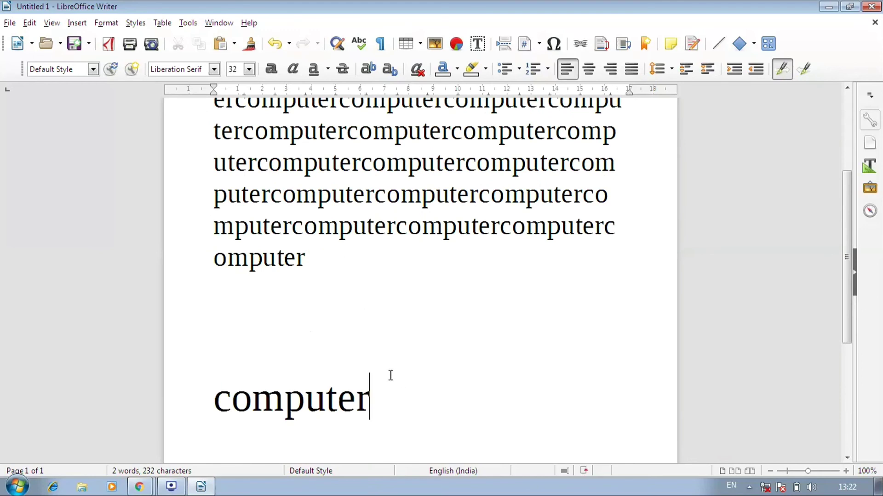
{"action": "left_click", "coordinate": [695, 69]}
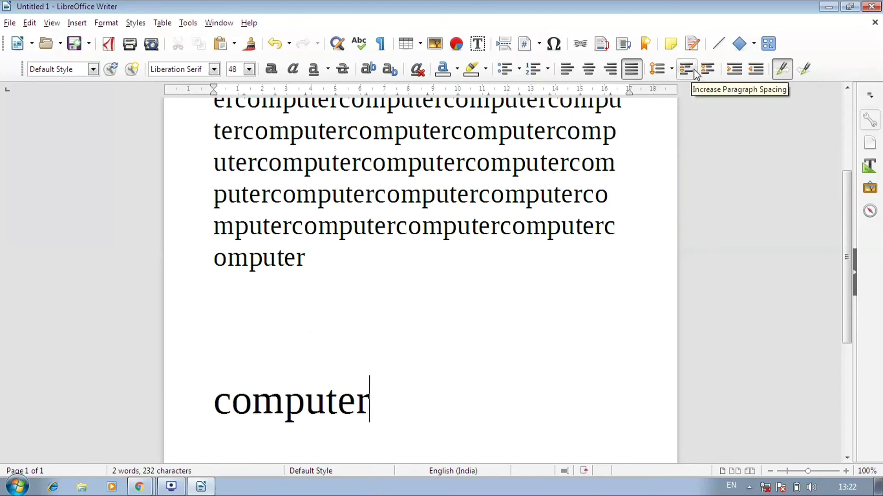
{"action": "left_click", "coordinate": [695, 69]}
{"action": "left_click", "coordinate": [695, 70]}
{"action": "left_click", "coordinate": [695, 70]}
{"action": "left_click", "coordinate": [695, 70]}
{"action": "left_click", "coordinate": [695, 70]}
{"action": "left_click", "coordinate": [694, 70]}
{"action": "left_click", "coordinate": [695, 70]}
{"action": "left_click", "coordinate": [694, 70]}
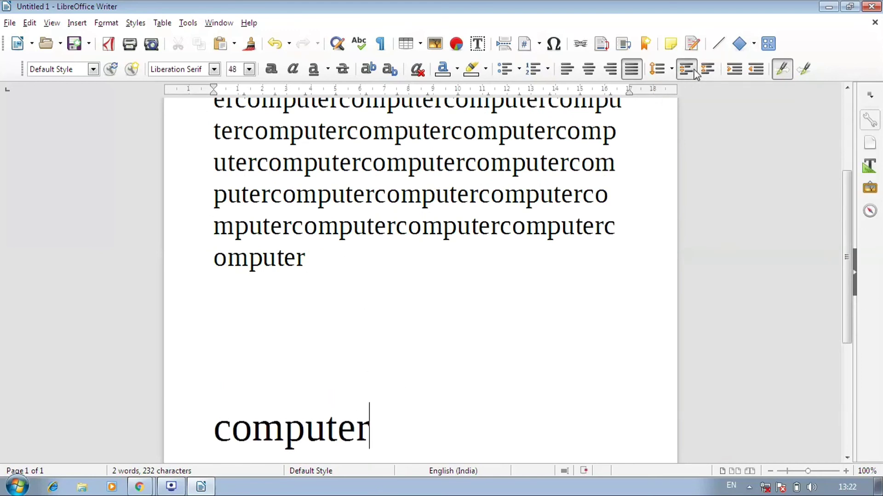
{"action": "left_click", "coordinate": [695, 70]}
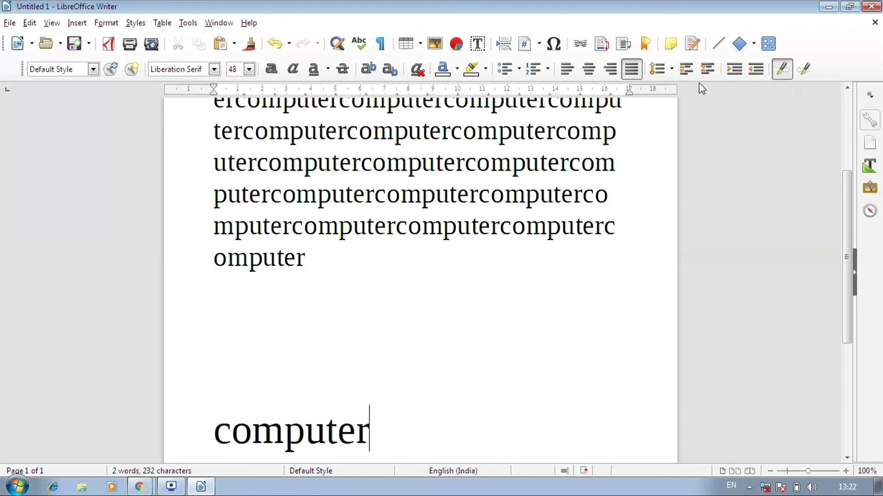
Decrease the paragraph spacing of the large "computer" line step by step to its minimum.
{"action": "left_click", "coordinate": [715, 72]}
{"action": "left_click", "coordinate": [708, 70]}
{"action": "left_click", "coordinate": [707, 70]}
{"action": "left_click", "coordinate": [708, 69]}
{"action": "left_click", "coordinate": [708, 70]}
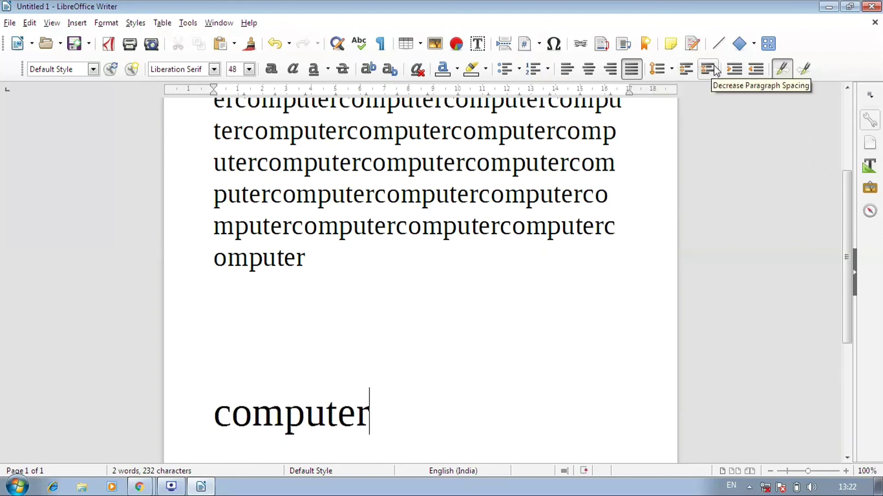
{"action": "left_click", "coordinate": [708, 70]}
{"action": "left_click", "coordinate": [708, 70]}
{"action": "left_click", "coordinate": [708, 69]}
{"action": "left_click", "coordinate": [708, 70]}
{"action": "left_click", "coordinate": [715, 71]}
{"action": "left_click", "coordinate": [715, 71]}
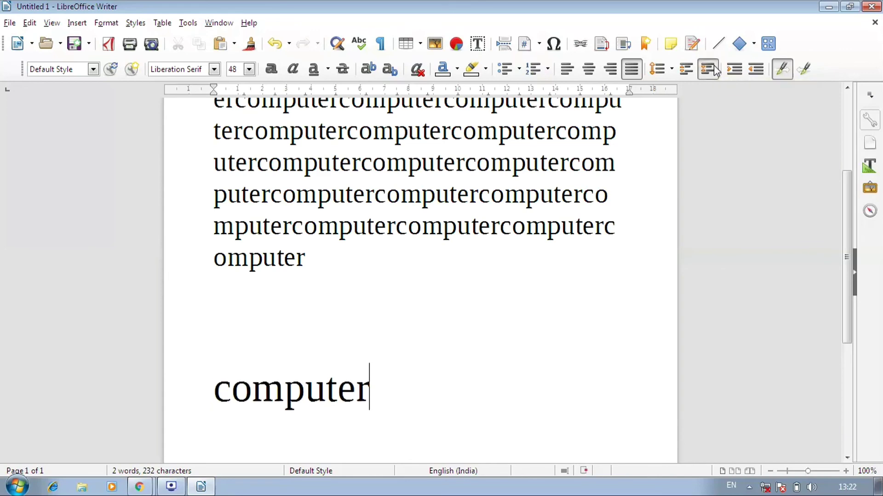
{"action": "left_click", "coordinate": [715, 71]}
{"action": "left_click", "coordinate": [715, 71]}
{"action": "left_click", "coordinate": [715, 70]}
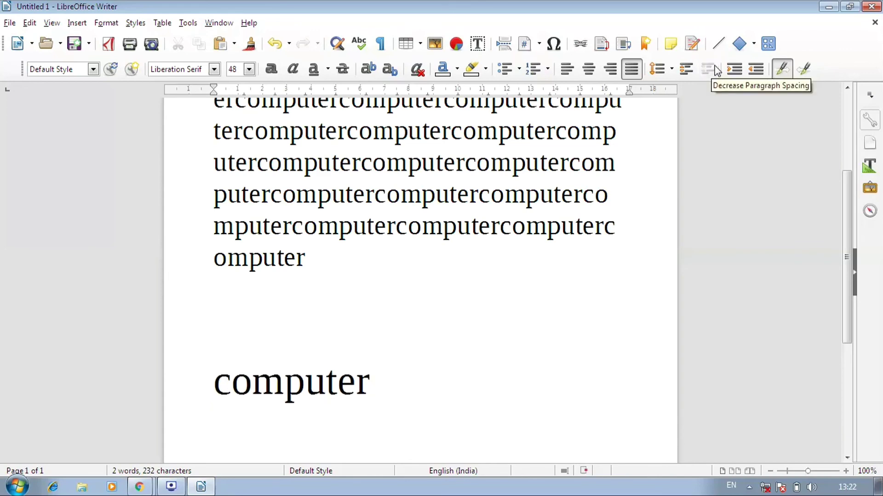
Increase the indent of the long computer paragraph by three levels.
{"action": "scroll", "coordinate": [723, 252], "scroll_direction": "up", "scroll_amount": 5}
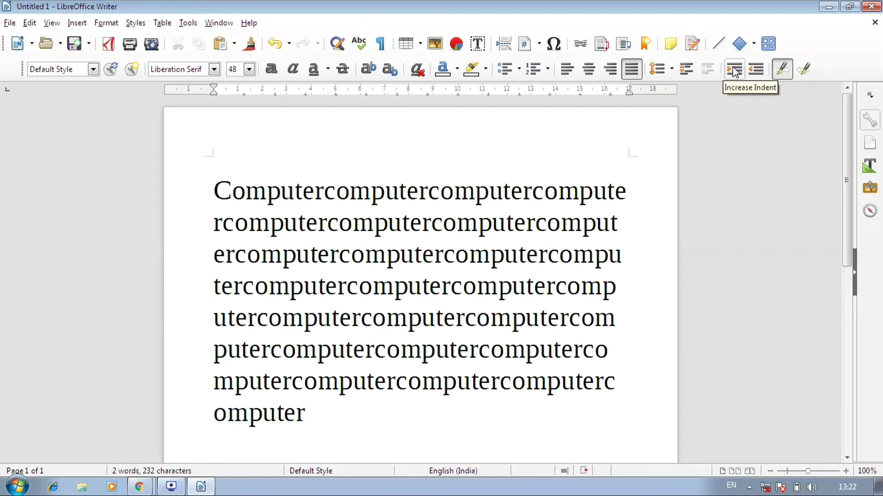
{"action": "left_click", "coordinate": [220, 187]}
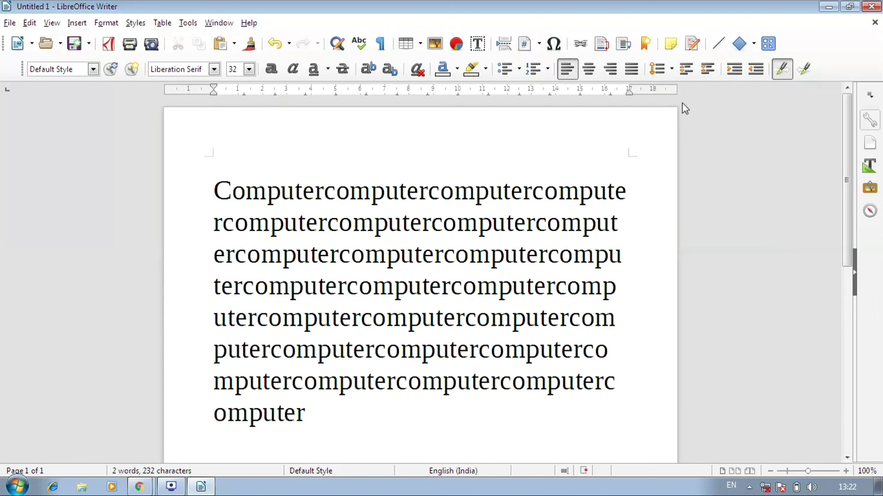
{"action": "left_click", "coordinate": [740, 72]}
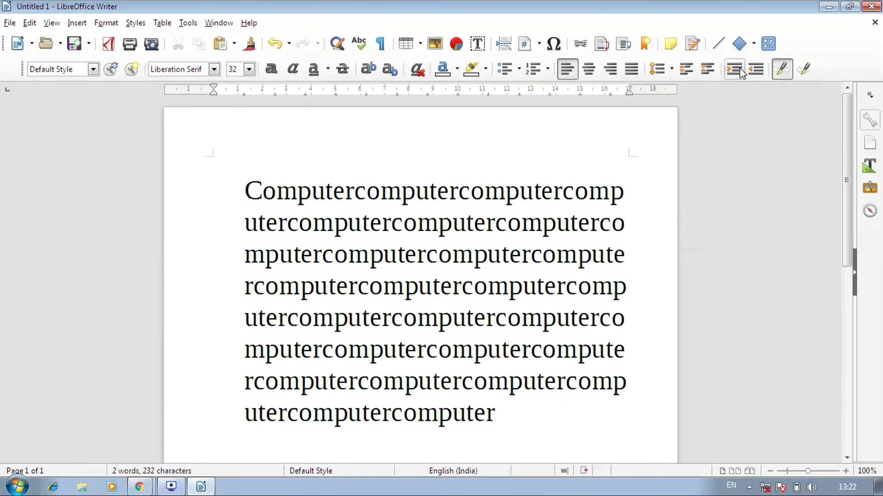
{"action": "left_click", "coordinate": [737, 70]}
{"action": "left_click", "coordinate": [738, 69]}
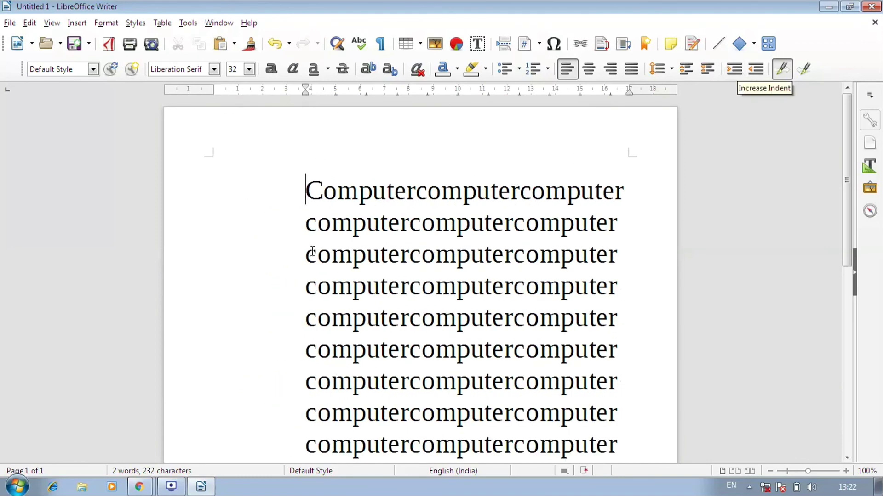
Add a new paragraph reading "hgjhgbmnbmnbmn" below the indented computer paragraph.
{"action": "scroll", "coordinate": [363, 269], "scroll_direction": "down", "scroll_amount": 5}
{"action": "key", "text": "Return"}
{"action": "key", "text": "Return"}
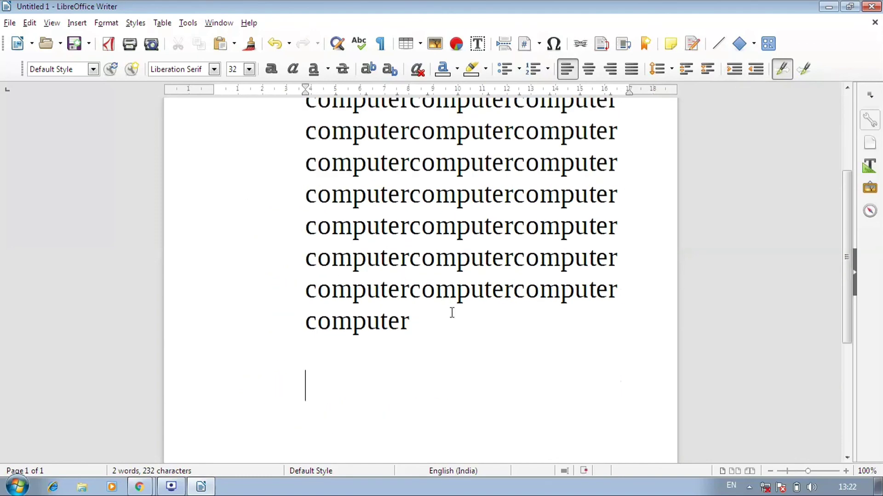
{"action": "type", "text": "hgjhgbmnbmnbmn"}
{"action": "scroll", "coordinate": [452, 313], "scroll_direction": "up", "scroll_amount": 5}
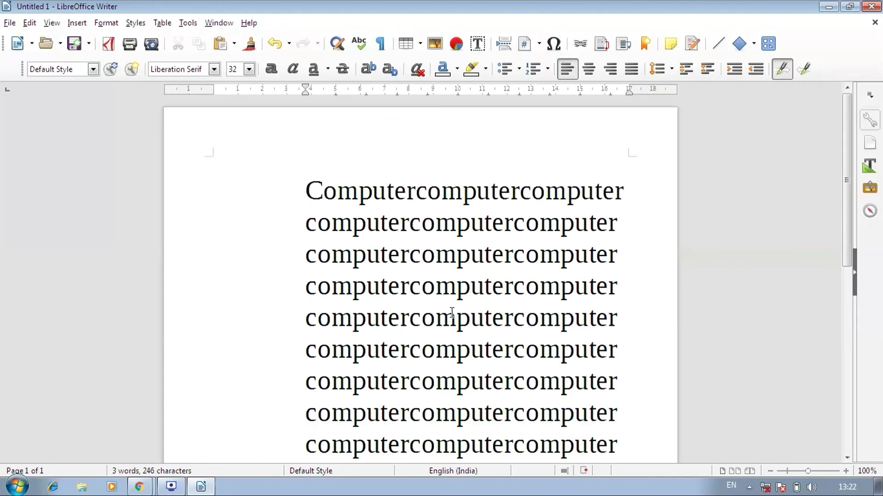
Increase the indent of the long computer paragraph by four more levels.
{"action": "left_click", "coordinate": [281, 203]}
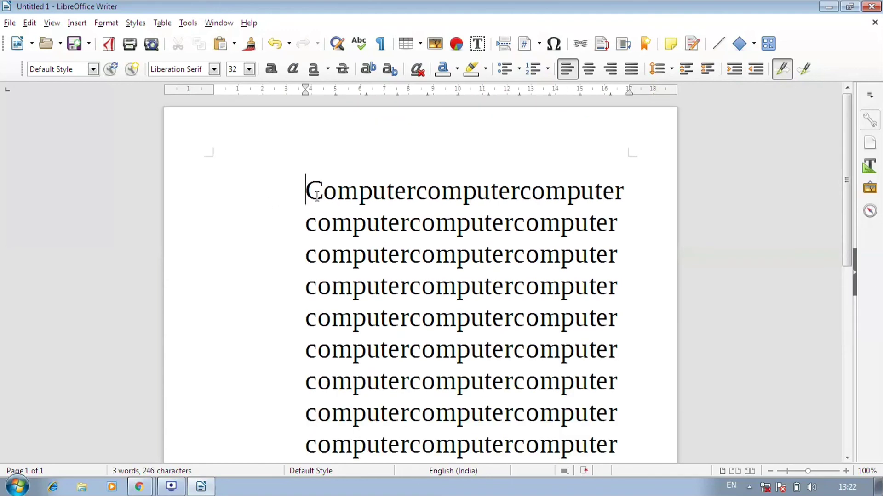
{"action": "left_click", "coordinate": [734, 70]}
{"action": "left_click", "coordinate": [734, 70]}
{"action": "left_click", "coordinate": [734, 70]}
{"action": "left_click", "coordinate": [734, 70]}
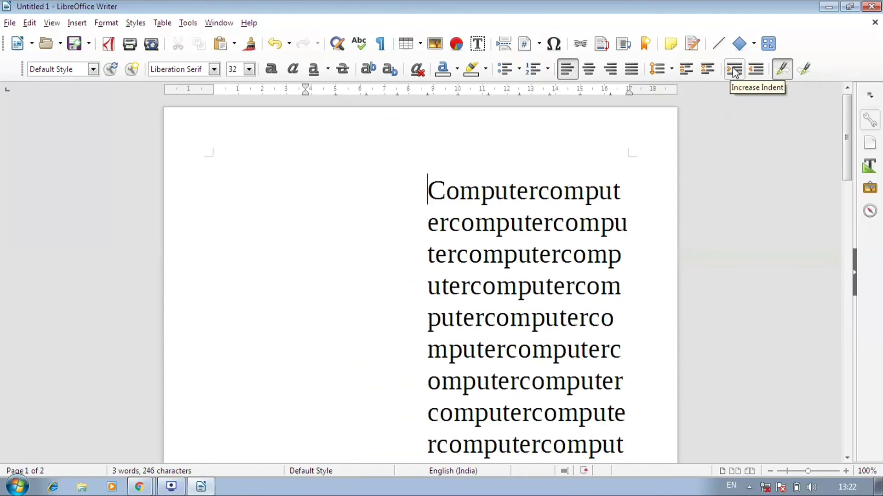
Decrease the indent of the long computer paragraph until it starts at the page margin.
{"action": "left_click", "coordinate": [757, 71]}
{"action": "left_click", "coordinate": [756, 72]}
{"action": "left_click", "coordinate": [756, 71]}
{"action": "left_click", "coordinate": [756, 72]}
{"action": "left_click", "coordinate": [756, 71]}
{"action": "left_click", "coordinate": [757, 71]}
{"action": "left_click", "coordinate": [756, 71]}
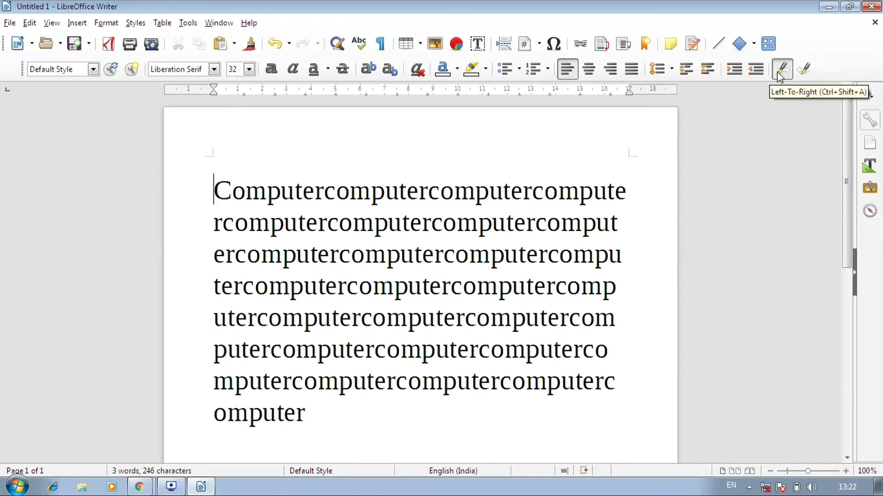
Start a new line below the large "computer" line, enter sample letters left-to-right and delete them.
{"action": "scroll", "coordinate": [504, 400], "scroll_direction": "down", "scroll_amount": 7}
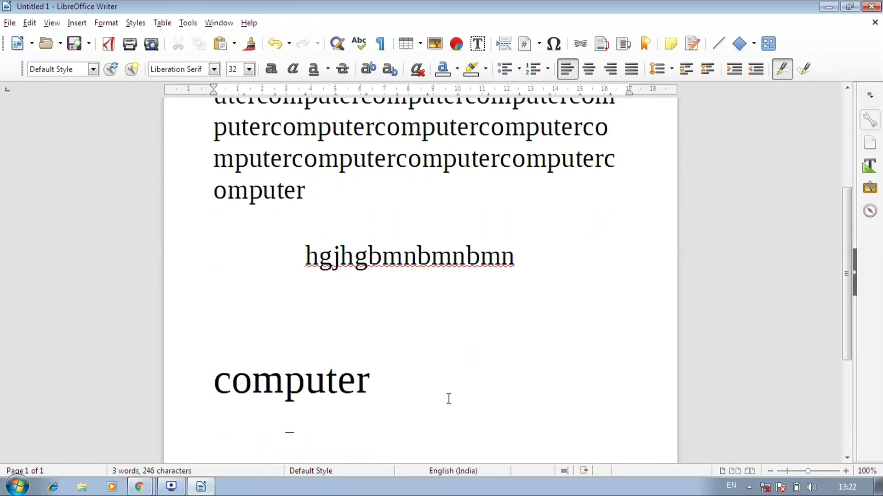
{"action": "key", "text": "Return"}
{"action": "type", "text": "jbvbvbvb"}
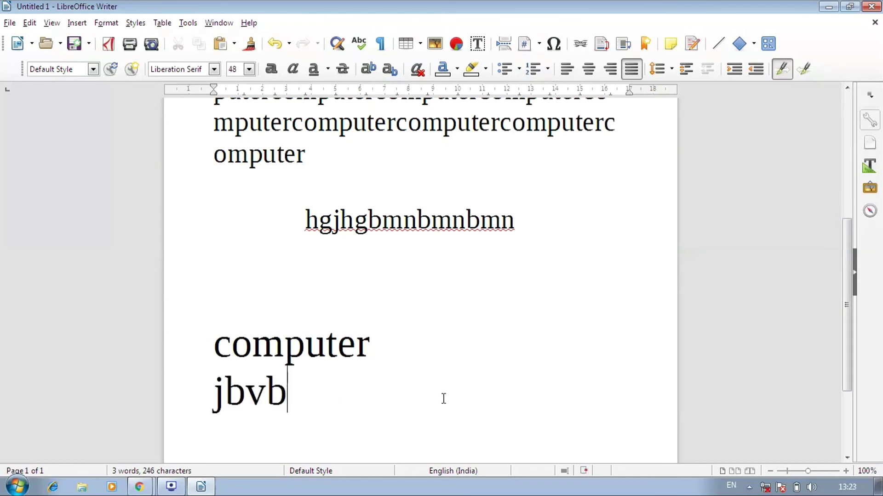
{"action": "key", "text": "BackSpace"}
{"action": "key", "text": "BackSpace"}
{"action": "key", "text": "BackSpace"}
{"action": "key", "text": "BackSpace"}
{"action": "key", "text": "BackSpace"}
{"action": "key", "text": "BackSpace"}
{"action": "key", "text": "BackSpace"}
{"action": "key", "text": "BackSpace"}
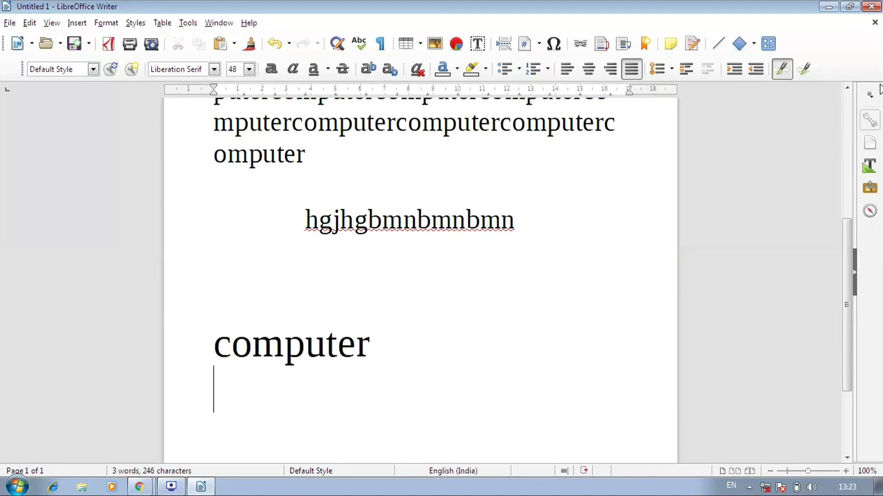
Set the empty last line to right-to-left direction and enter "hgfjfjhhghjgjhgjhbjkghjkhjk" in it.
{"action": "left_click", "coordinate": [804, 70]}
{"action": "type", "text": "hgfjfjhhghjgjhg"}
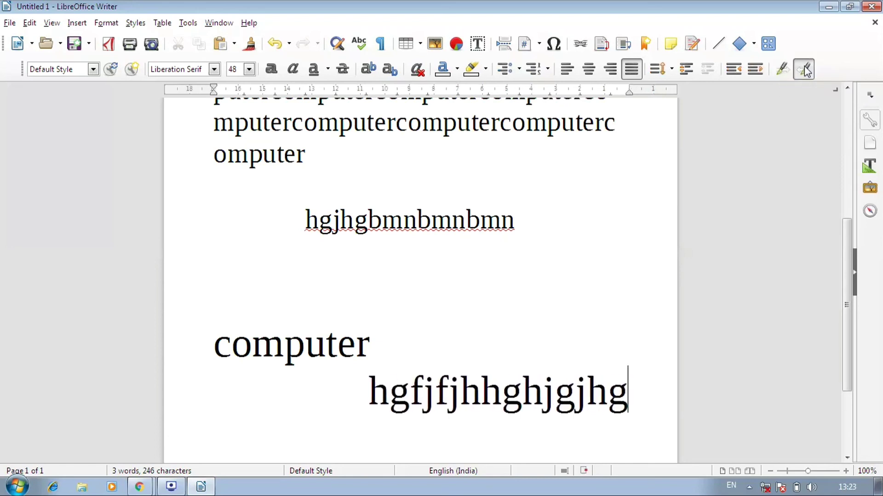
{"action": "type", "text": "jhbjkghjkhjk"}
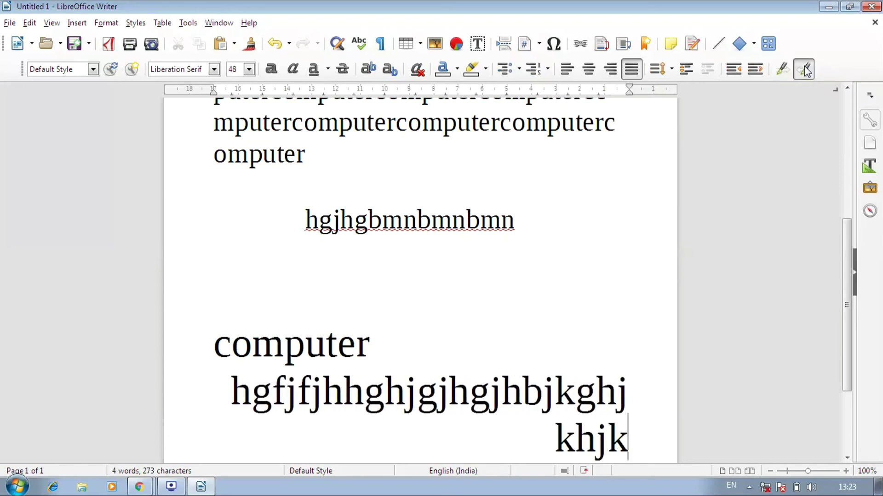
Switch the last sample paragraph back to left-to-right text direction.
{"action": "key", "text": "ctrl+Home"}
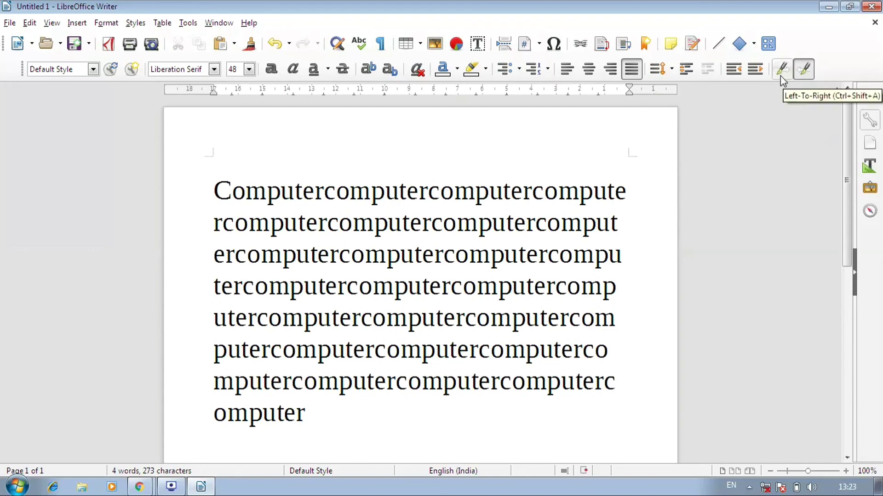
{"action": "left_click", "coordinate": [782, 69]}
{"action": "scroll", "coordinate": [495, 220], "scroll_direction": "up", "scroll_amount": 10}
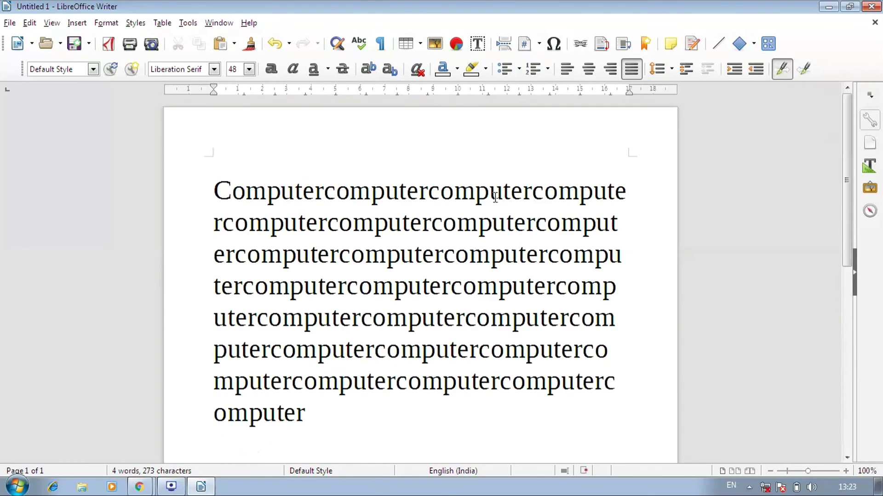
Place the text cursor at the end of the long computer paragraph.
{"action": "left_click", "coordinate": [491, 195]}
{"action": "left_click", "coordinate": [638, 205]}
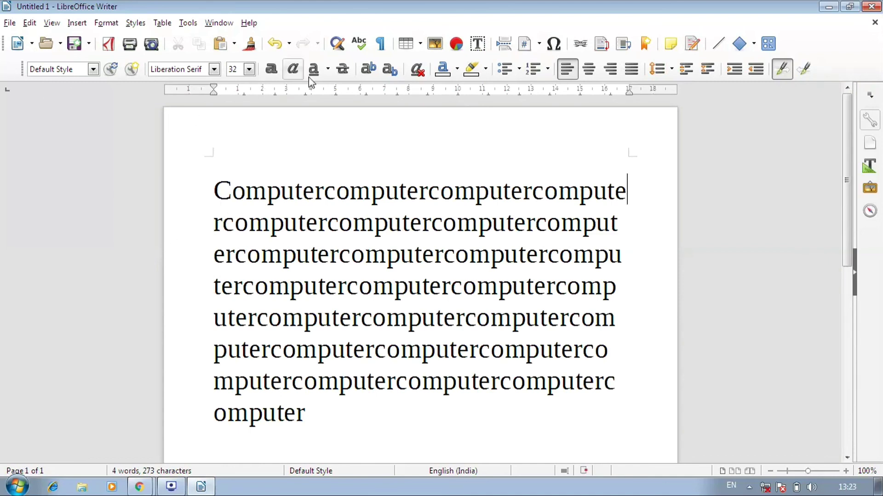
{"action": "left_click", "coordinate": [533, 192]}
{"action": "left_click", "coordinate": [428, 192]}
{"action": "left_click", "coordinate": [325, 224]}
{"action": "left_click", "coordinate": [315, 417]}
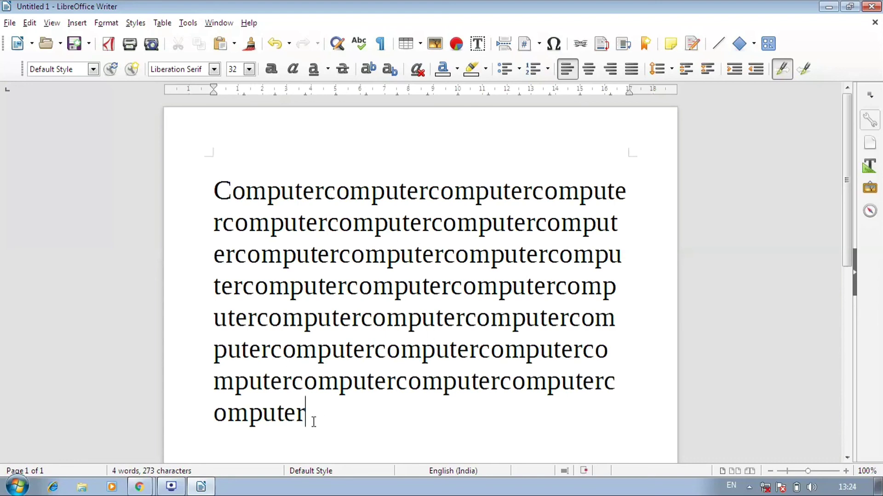